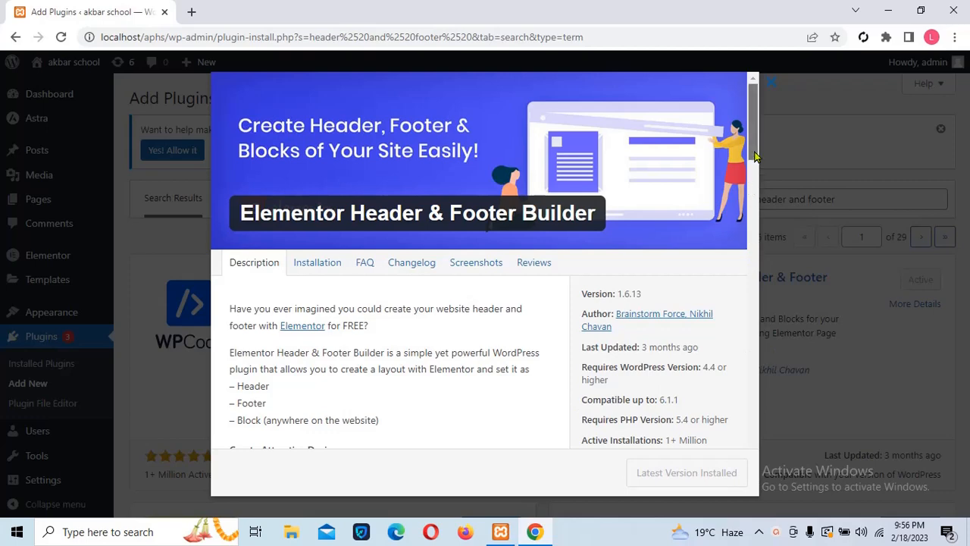
Step: Read through the description of the Elementor Header & Footer Builder plugin in its details window
drag(754, 156, 754, 205)
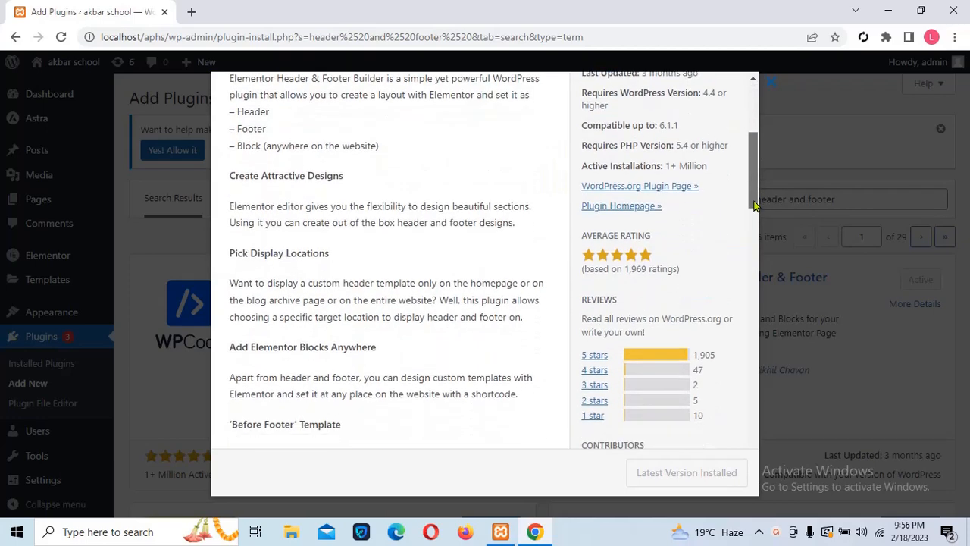
scroll(754, 208, down, 3)
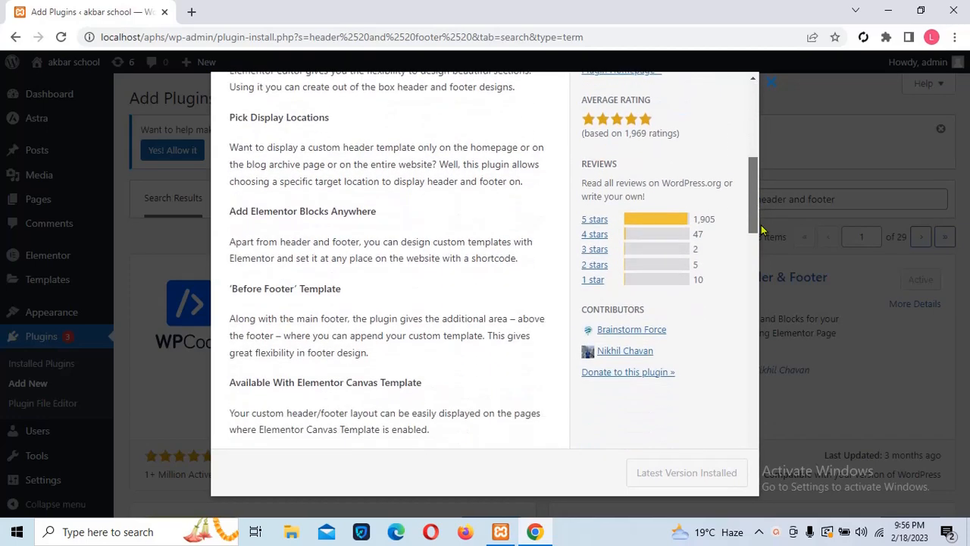
drag(754, 231, 781, 122)
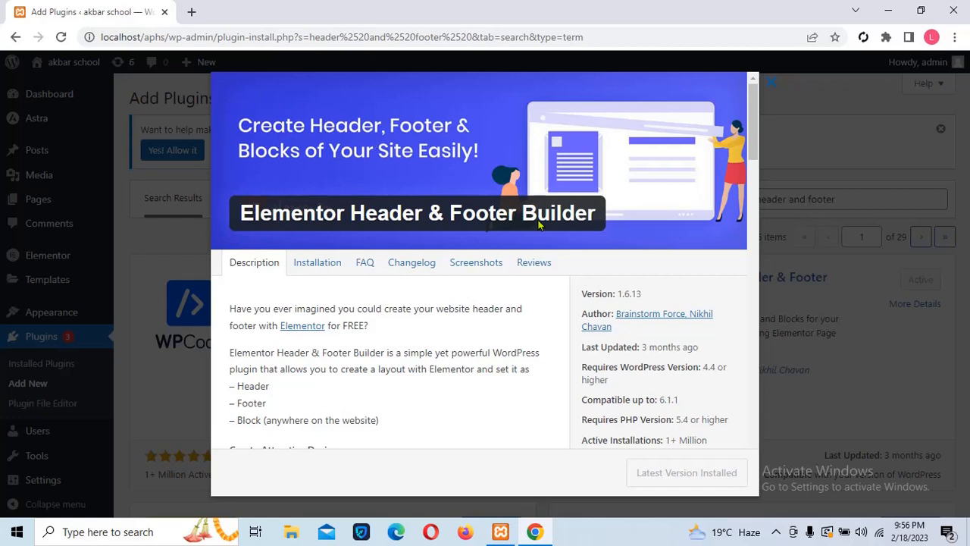
click(779, 532)
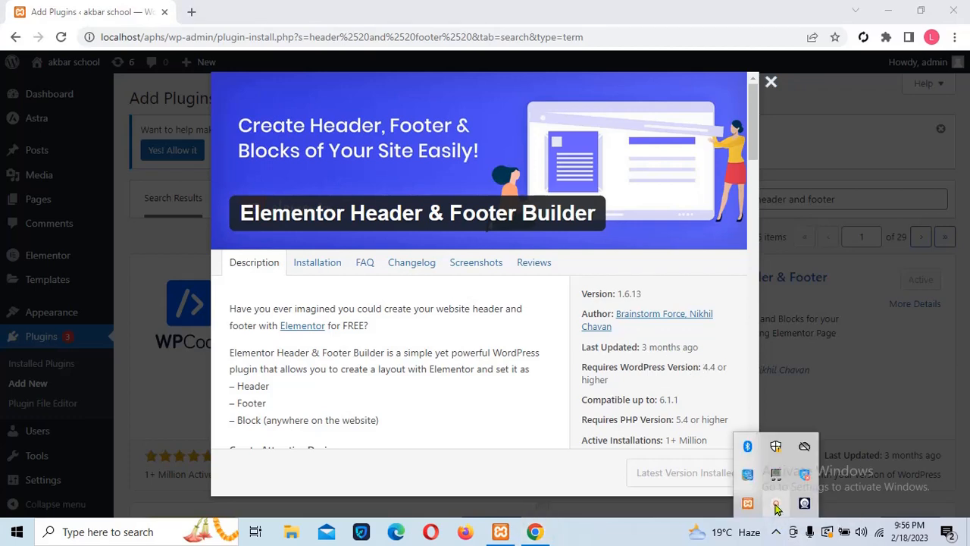
click(776, 474)
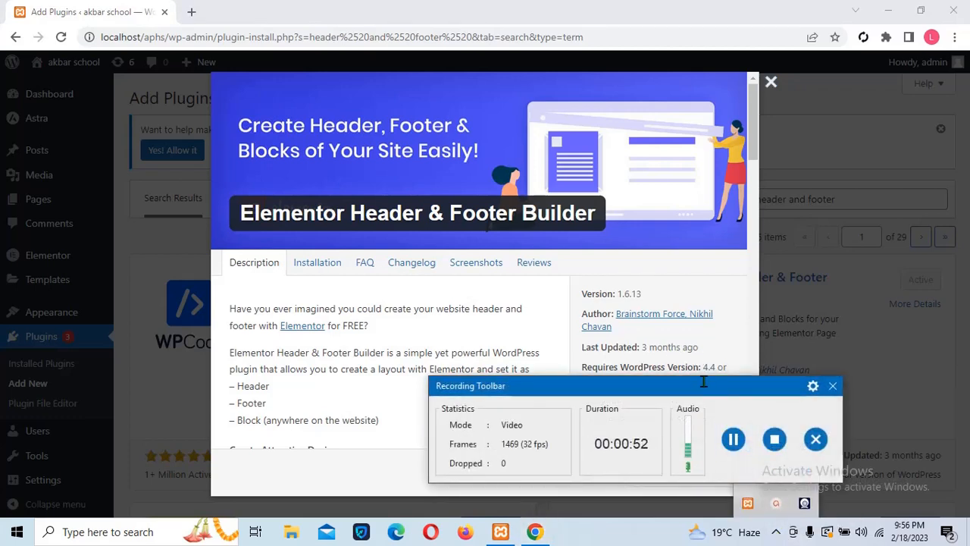
drag(704, 382, 848, 436)
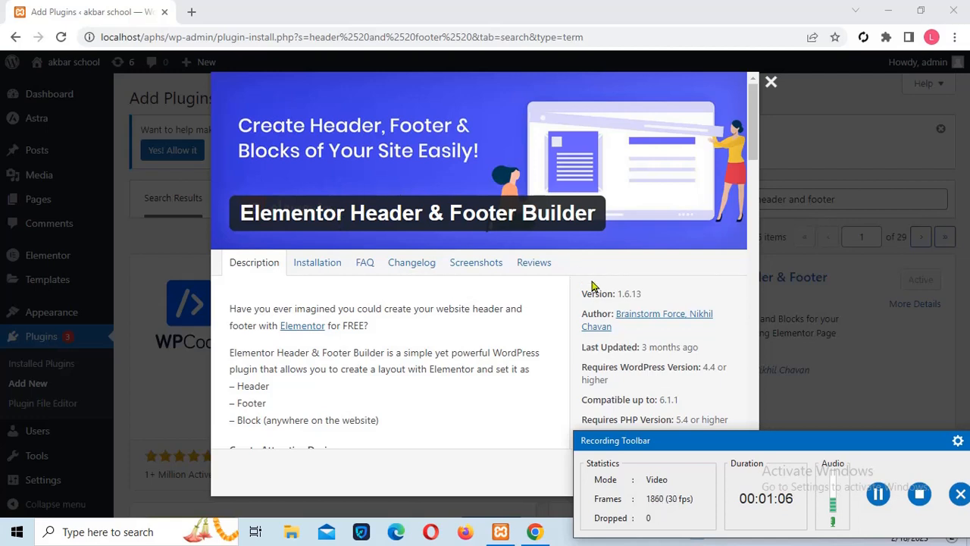
click(879, 494)
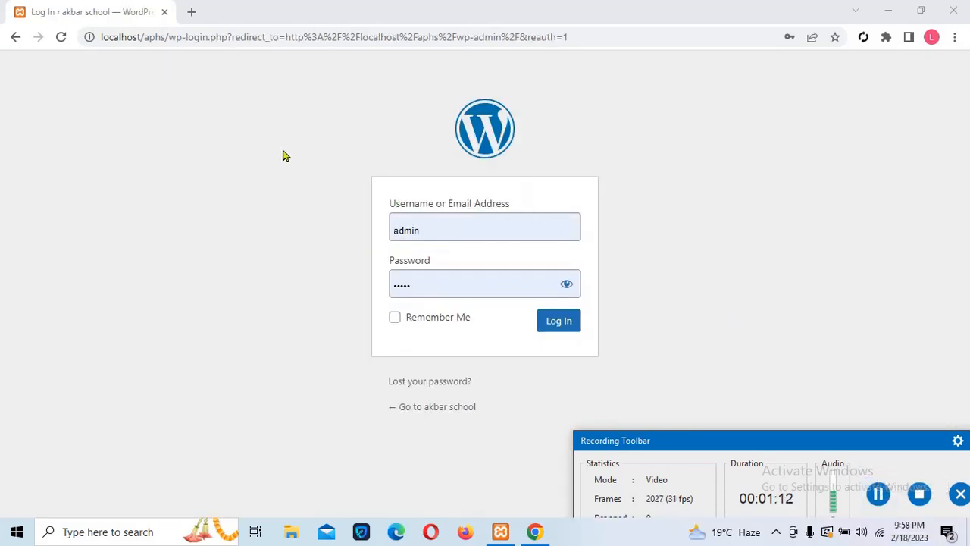
Step: Check the Apache and MySQL modules in the XAMPP Control Panel, and log in to the WordPress admin with the prefilled credentials
click(501, 532)
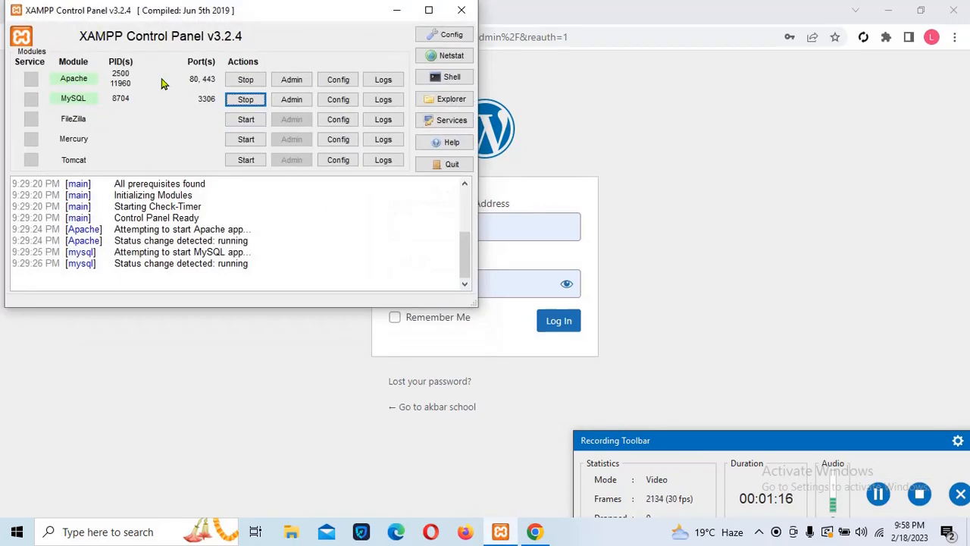
click(396, 10)
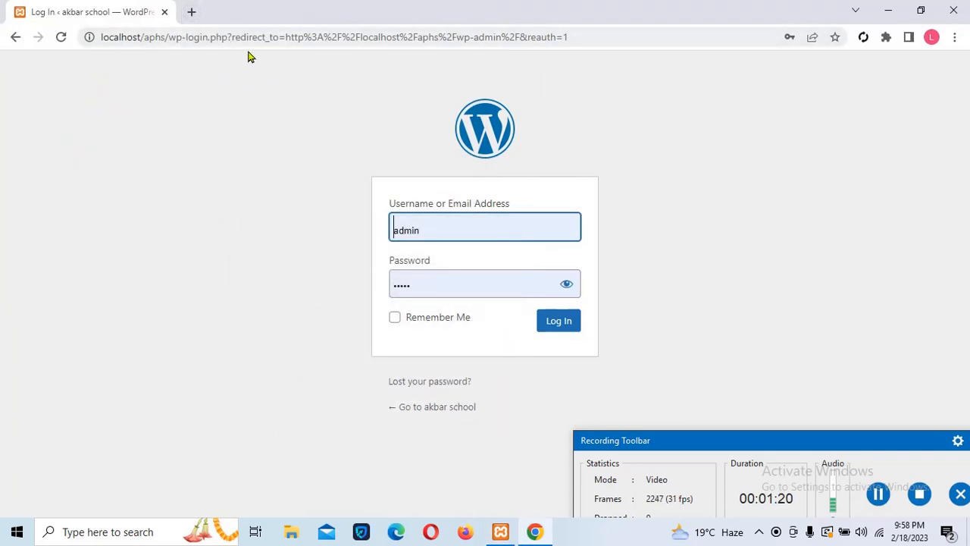
click(561, 326)
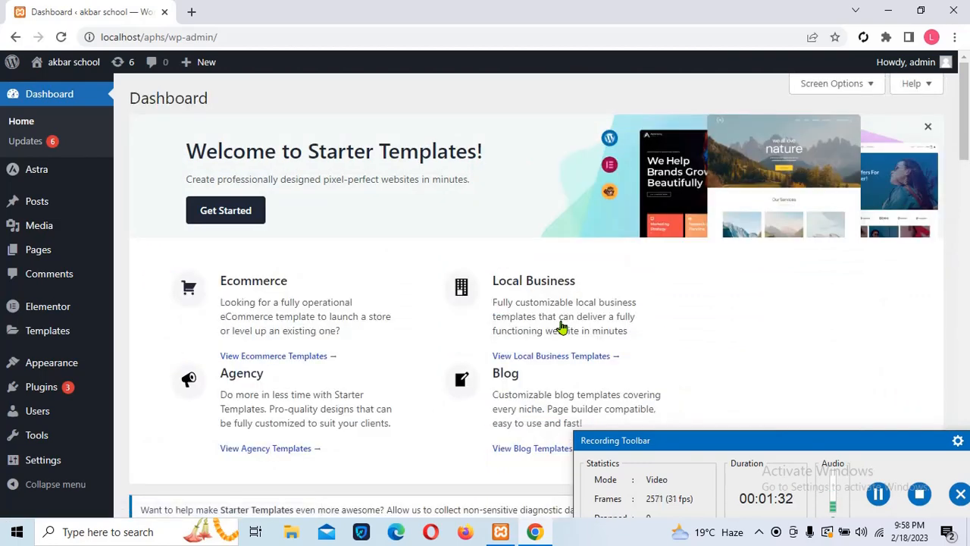
Step: Open the live akbar school site in a new browser tab and look over its home page from header to footer
mouse_move(69, 63)
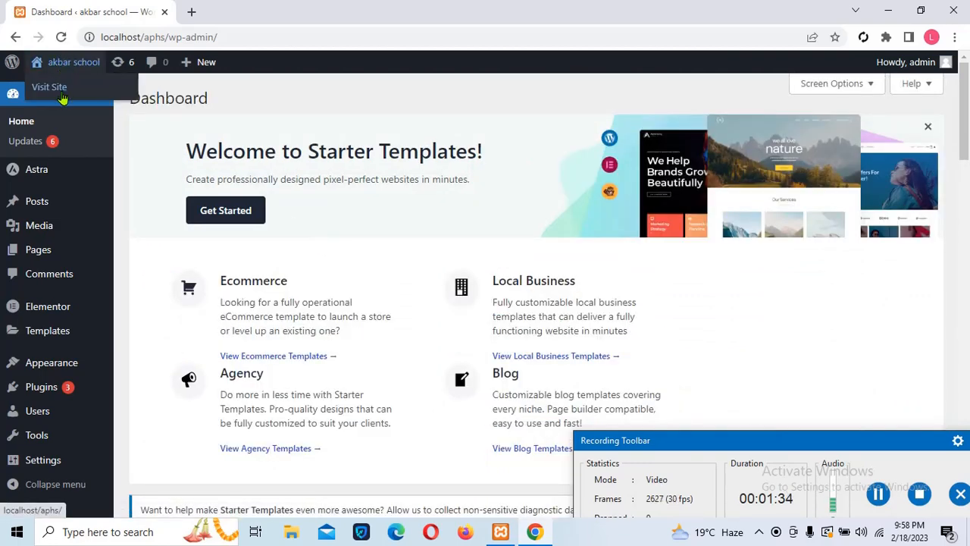
right_click(62, 90)
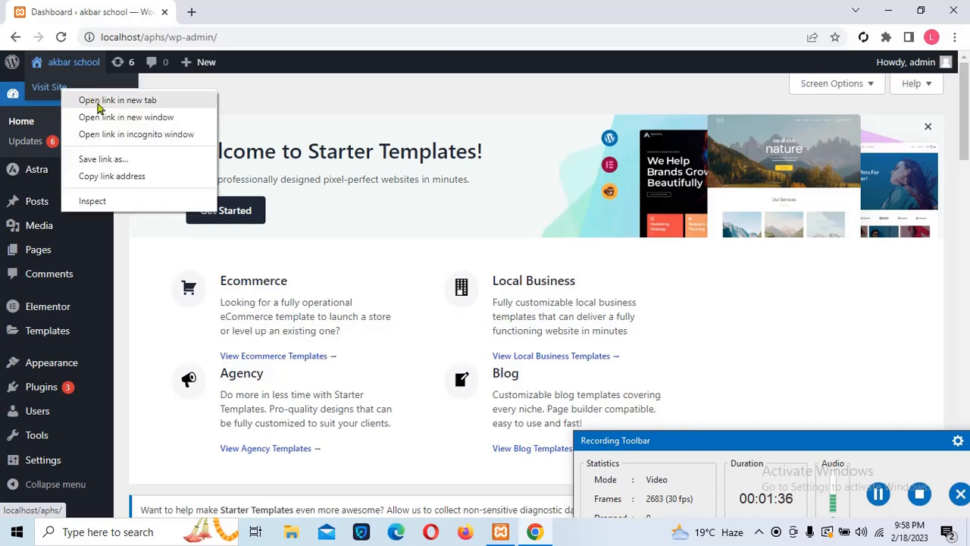
click(98, 109)
click(230, 14)
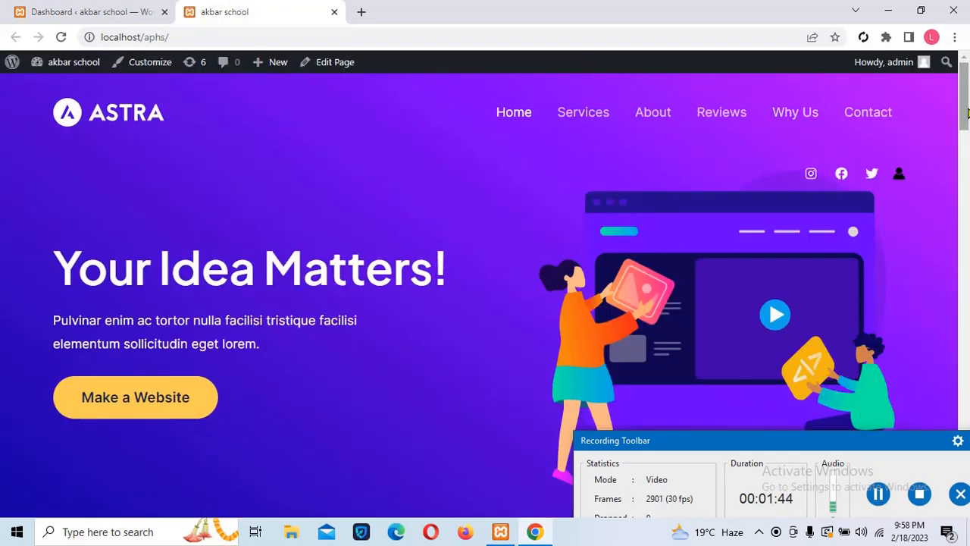
drag(967, 112, 936, 498)
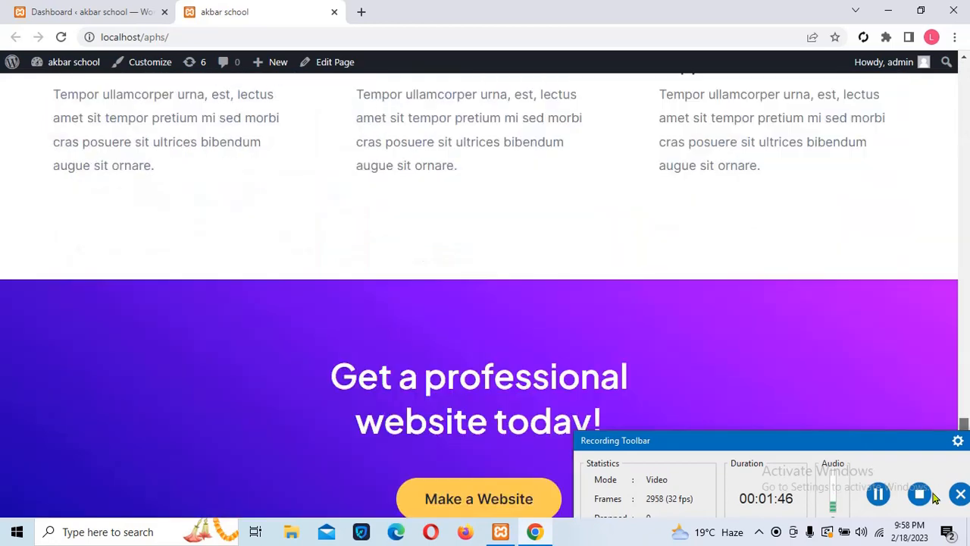
drag(963, 425, 968, 89)
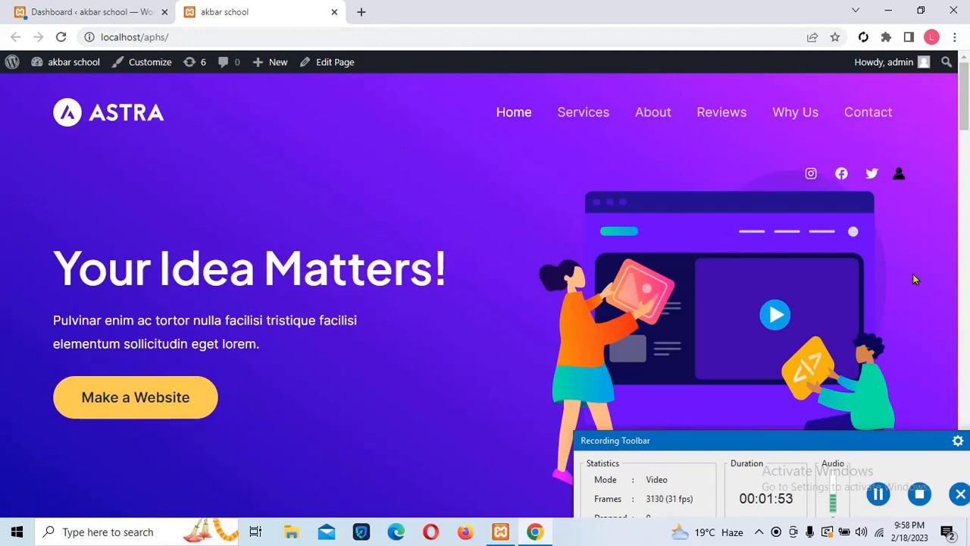
drag(963, 127, 957, 75)
Step: Return to the WordPress dashboard, dismiss the password warning, and search for new plugins with the keyword "header and footer"
click(107, 12)
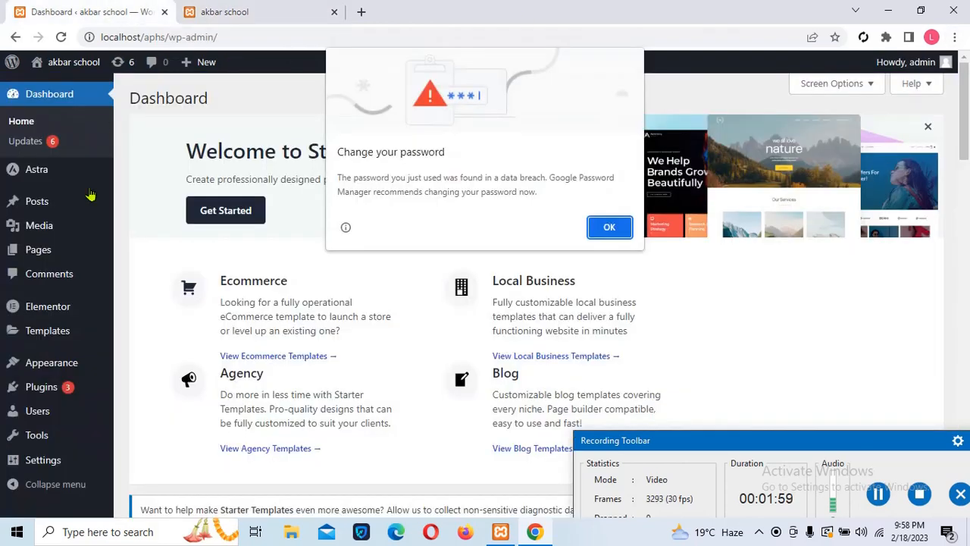
click(606, 228)
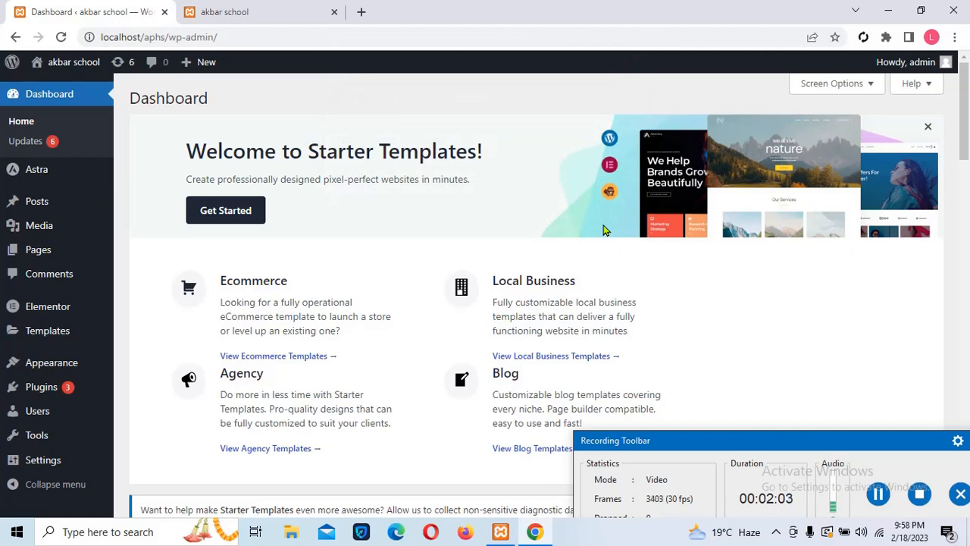
mouse_move(79, 384)
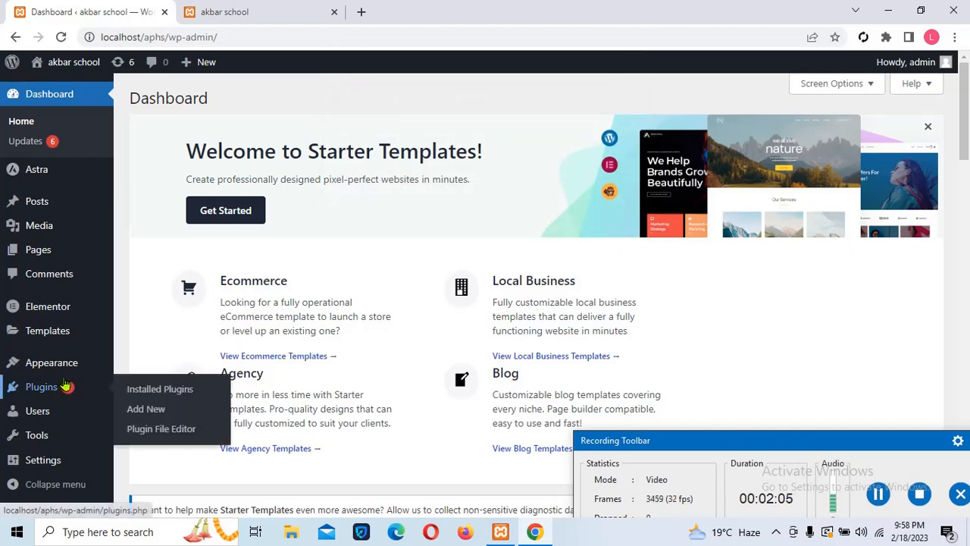
click(155, 412)
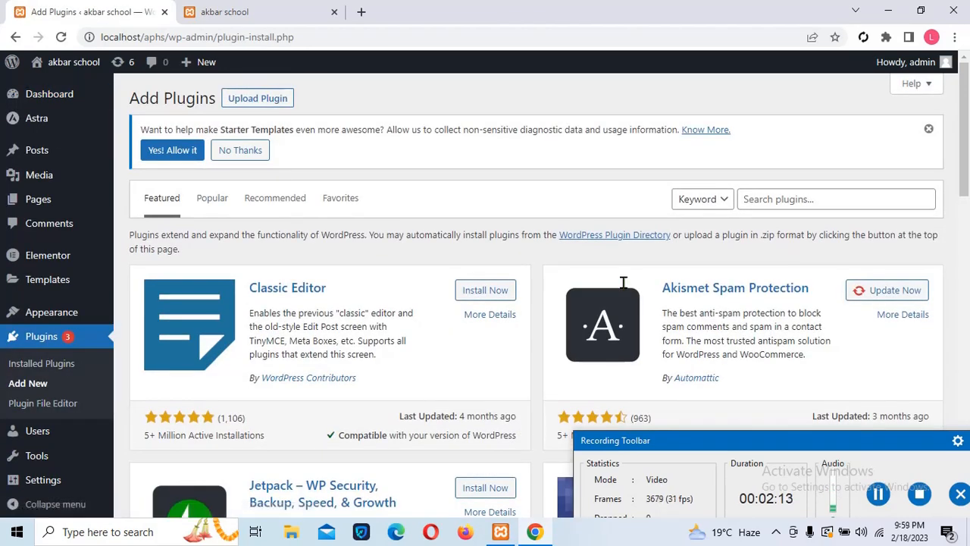
click(787, 199)
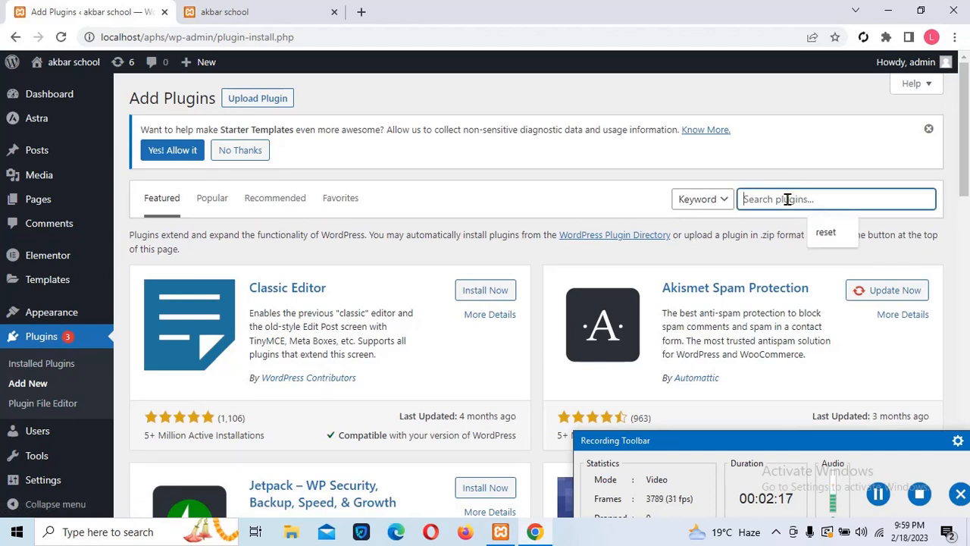
text(head)
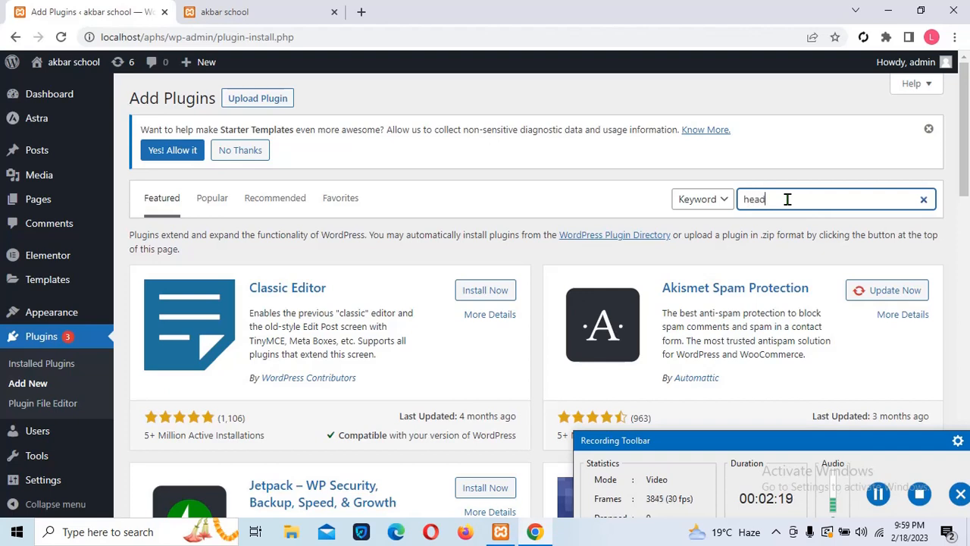
text(er and f)
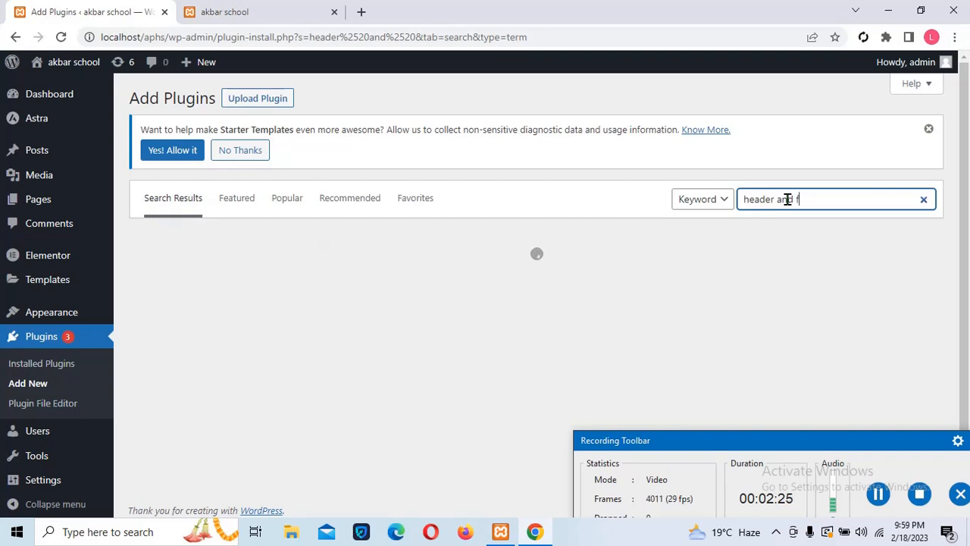
text(ooter)
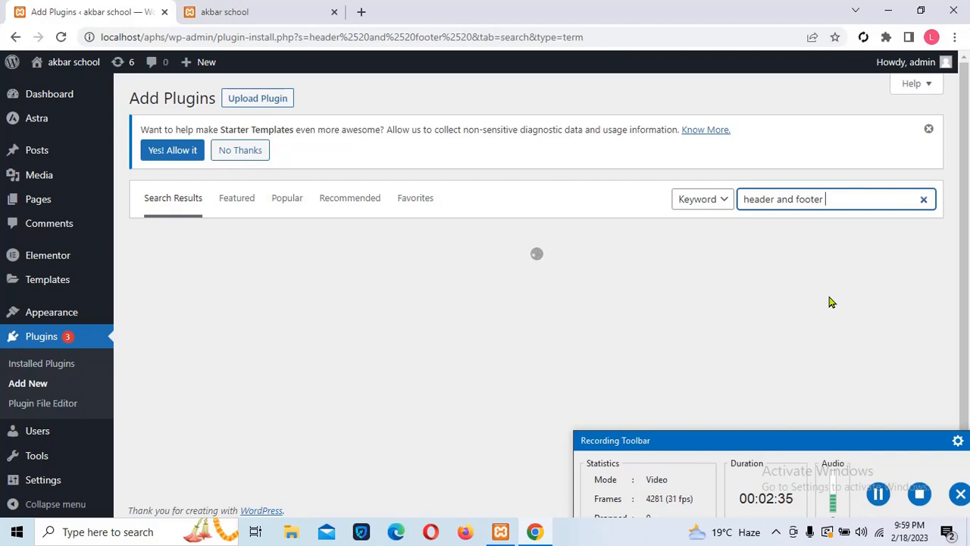
click(879, 494)
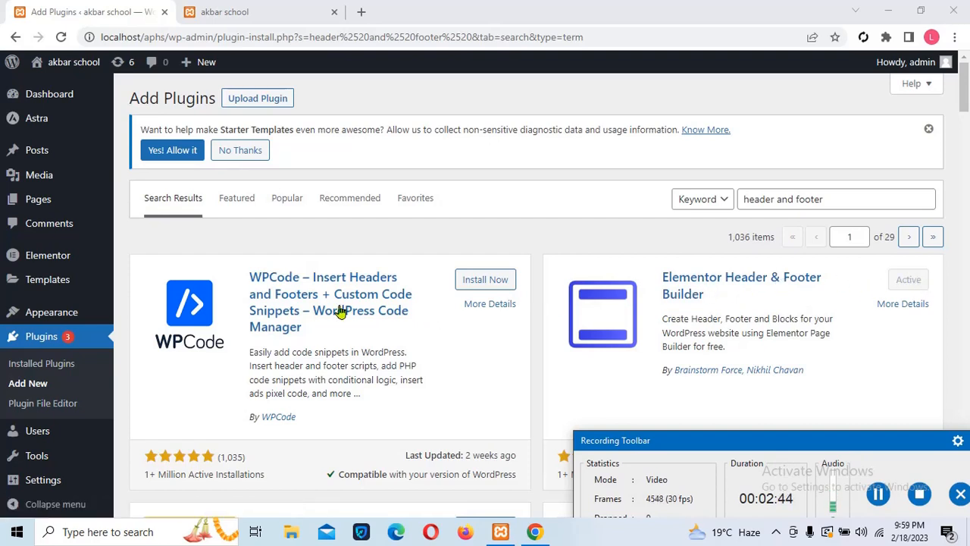
Step: Create a new template in Elementor Header & Footer Builder and title it "header"
mouse_move(53, 317)
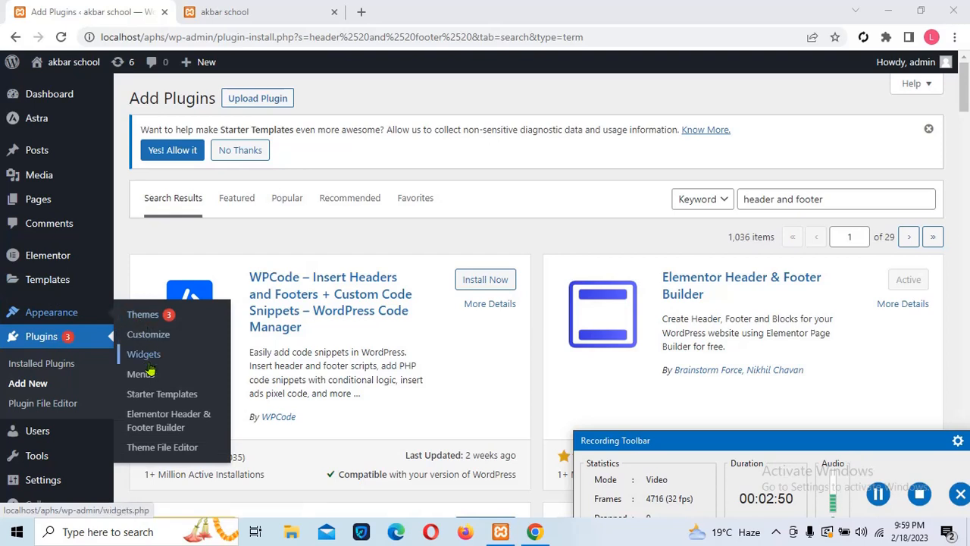
click(154, 418)
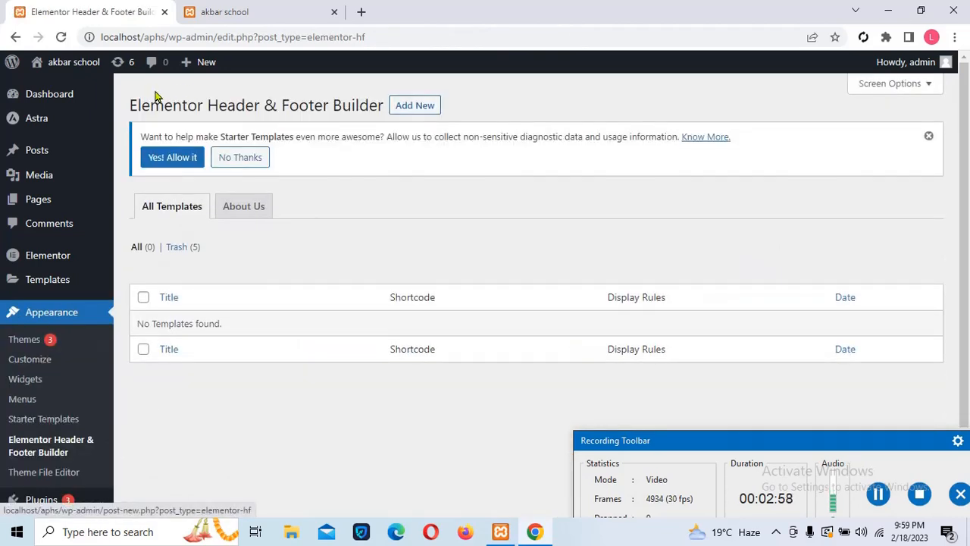
click(416, 105)
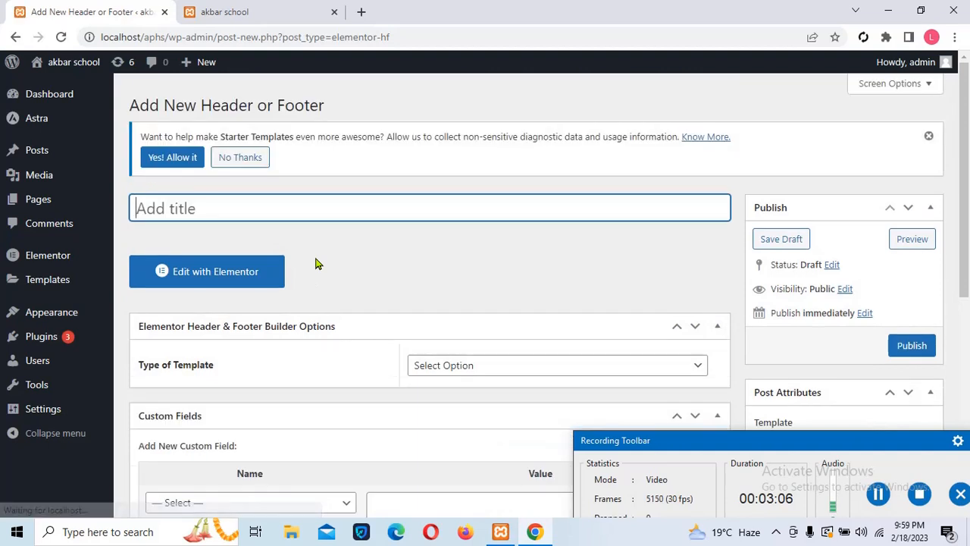
text(h)
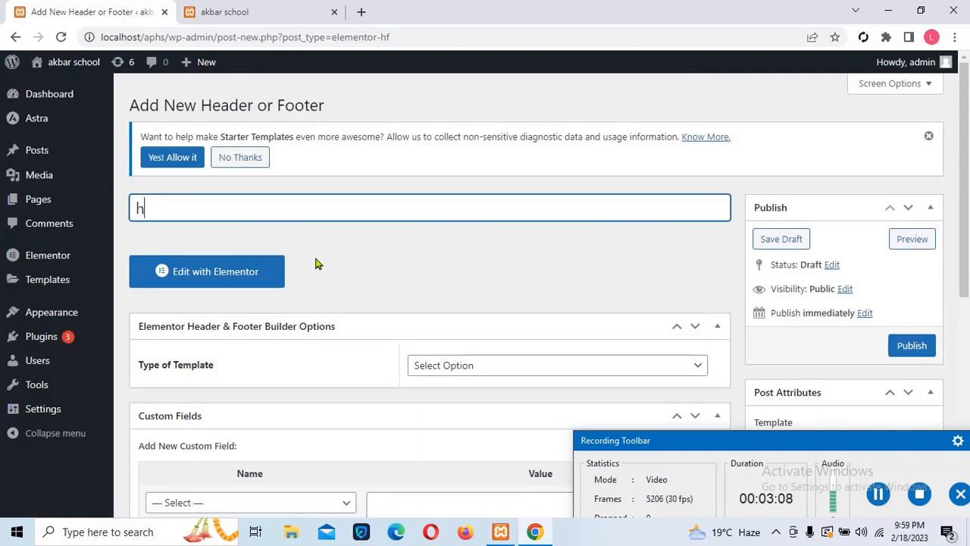
text(eader)
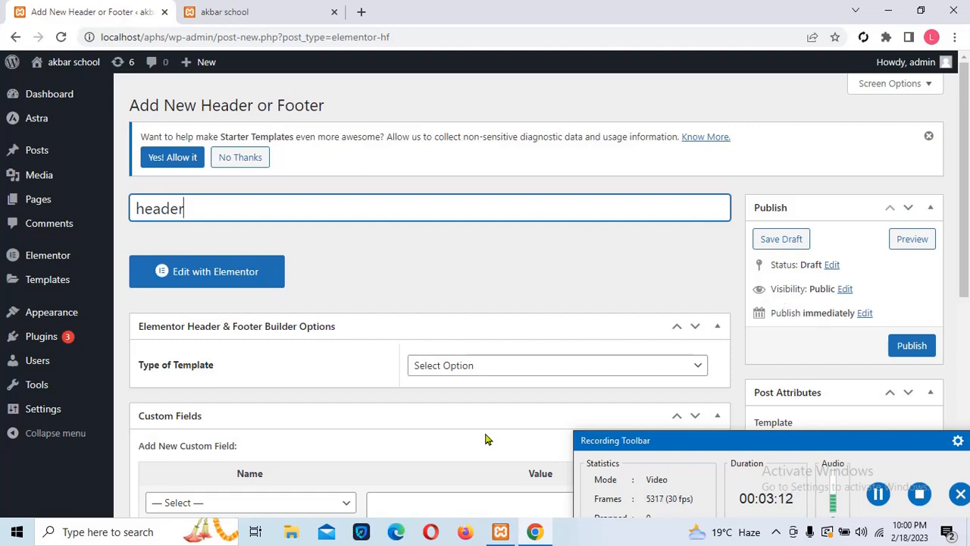
Step: Set the template's type to Header, its display location to Entire Website and its user roles to All
click(470, 367)
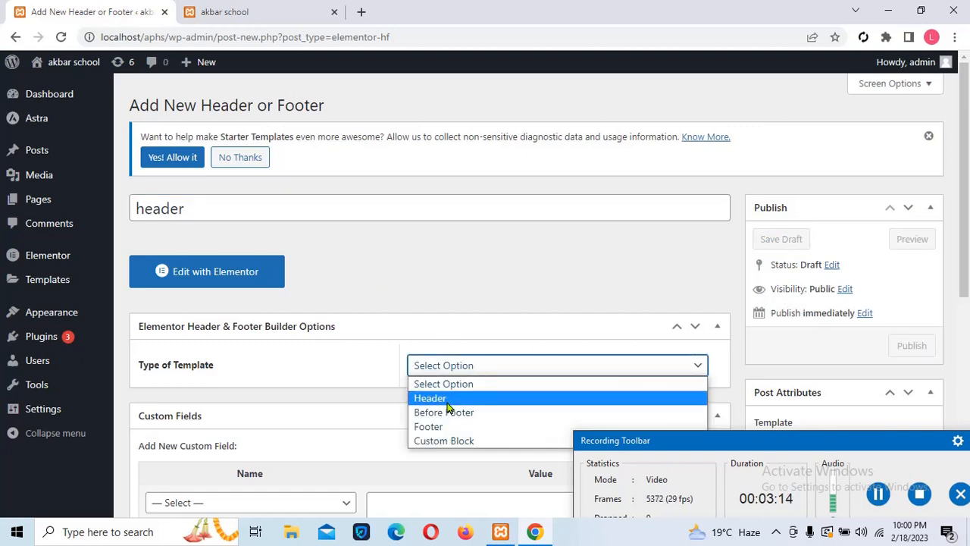
click(448, 401)
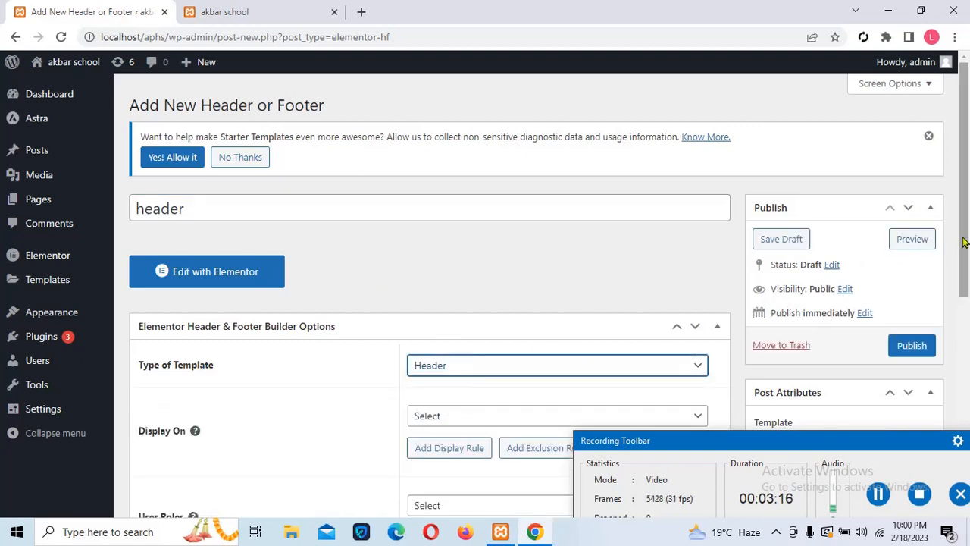
drag(963, 243, 959, 321)
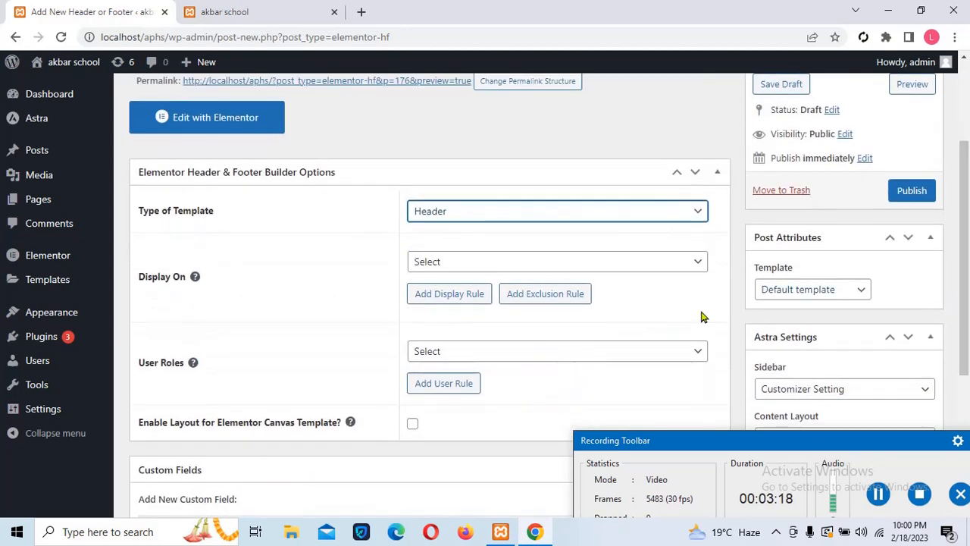
click(486, 267)
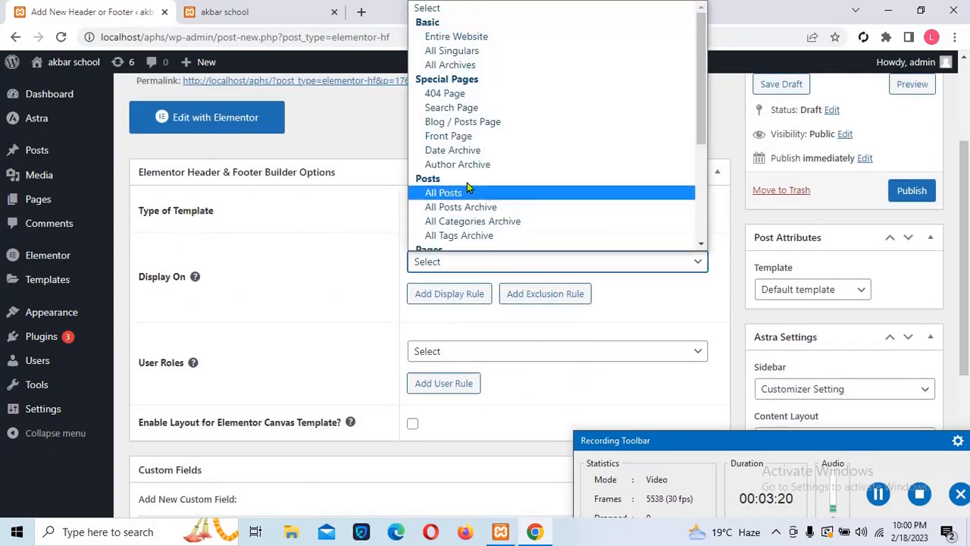
click(459, 36)
click(450, 360)
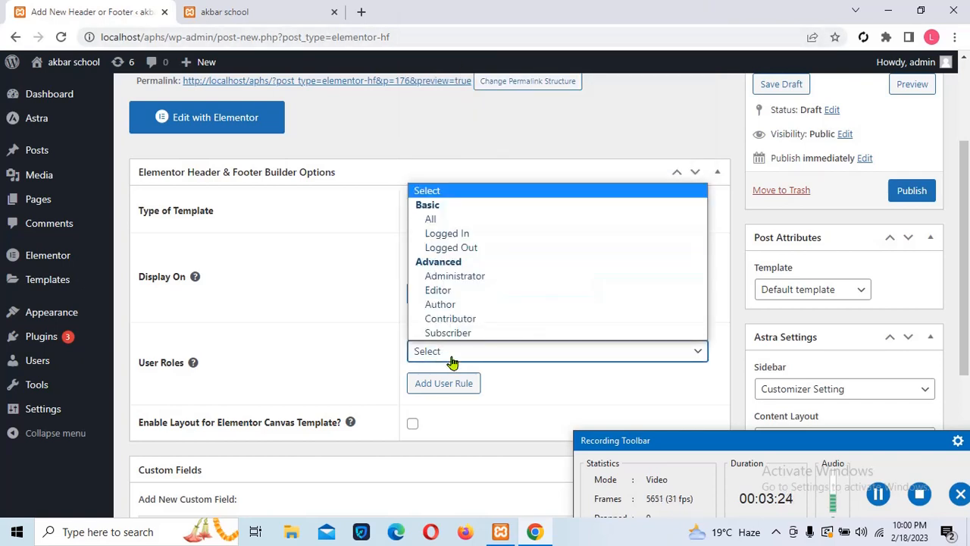
click(444, 222)
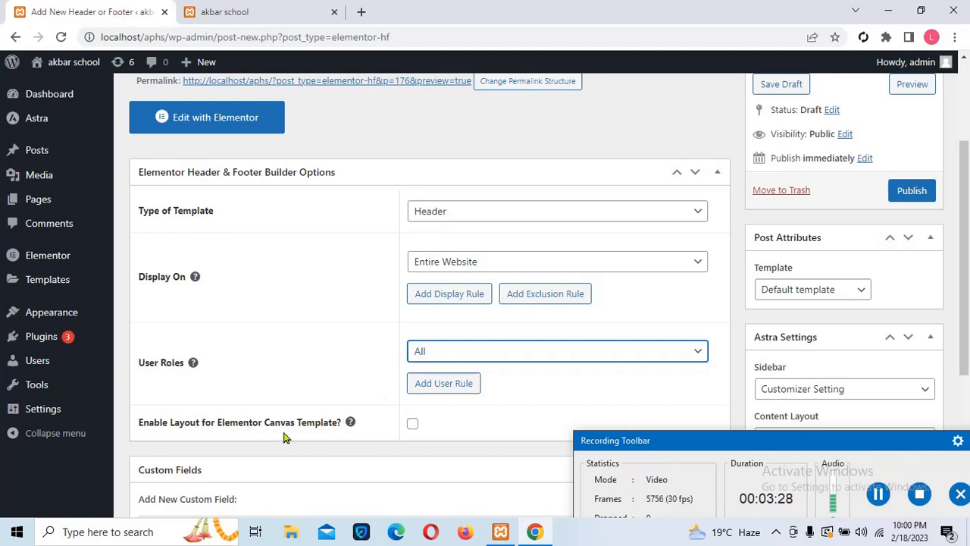
Step: Publish the header template and open it for editing with Elementor
click(412, 426)
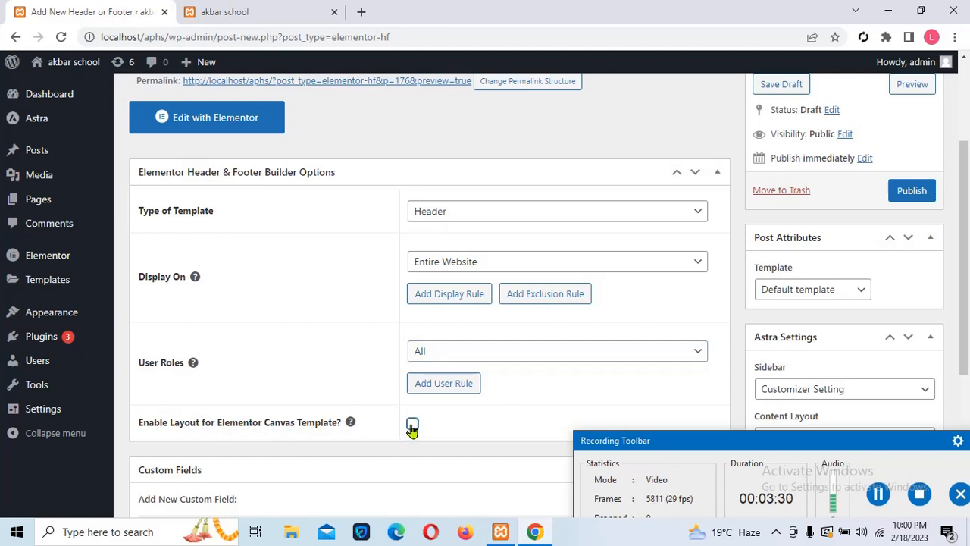
click(910, 191)
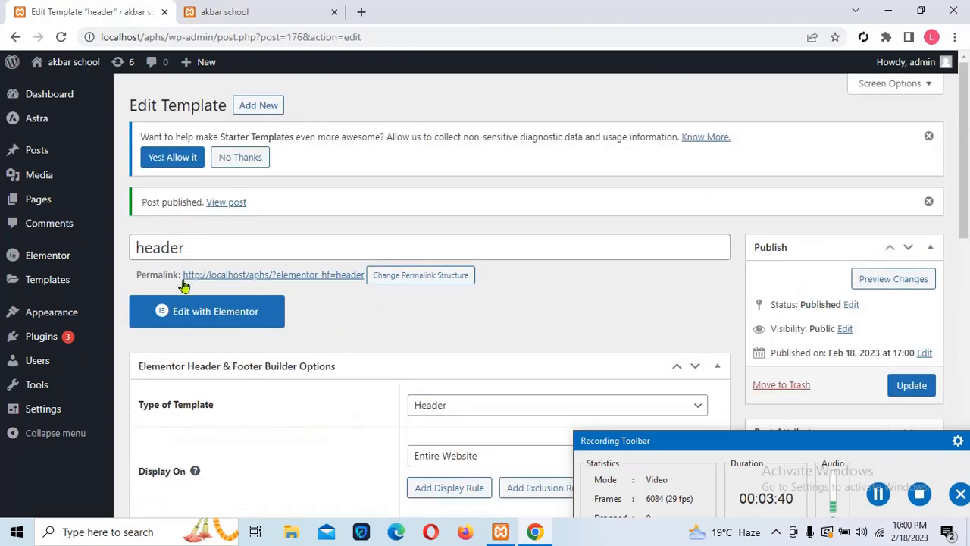
click(213, 320)
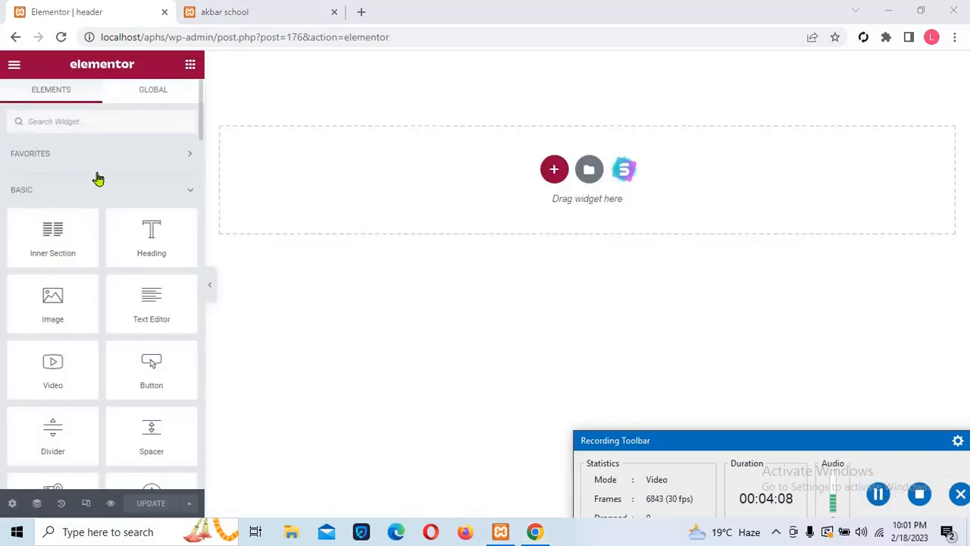
Step: Reload the live akbar school home page to check its header area, and return to the Elementor editor
click(240, 13)
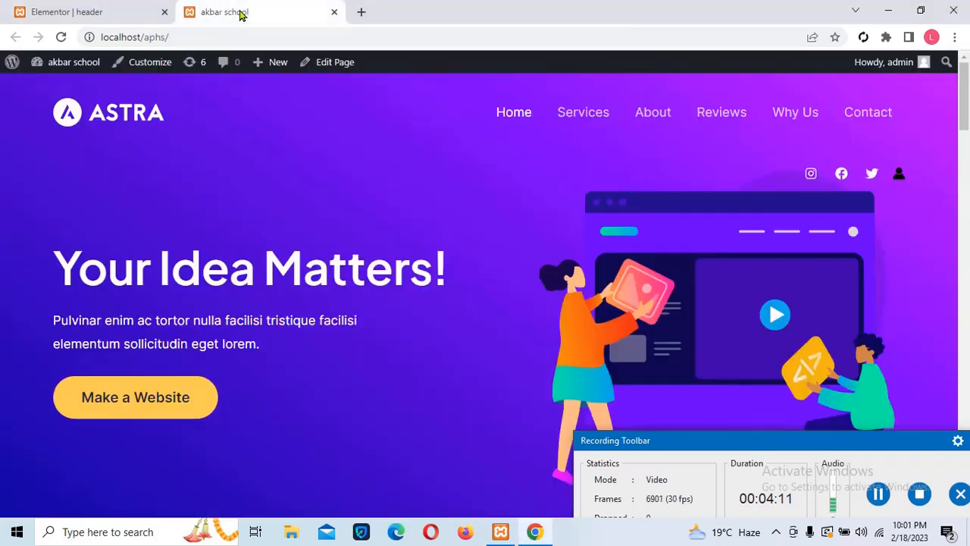
click(61, 36)
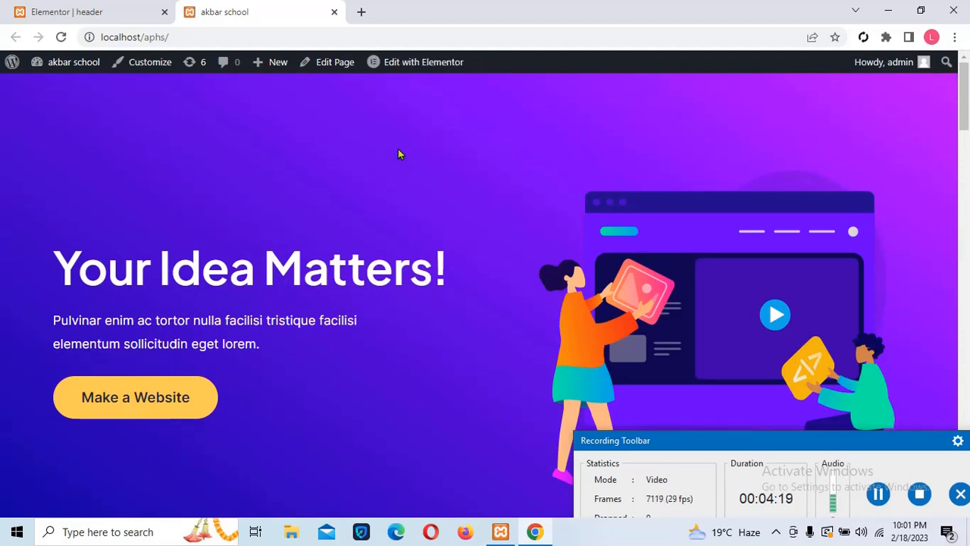
click(95, 14)
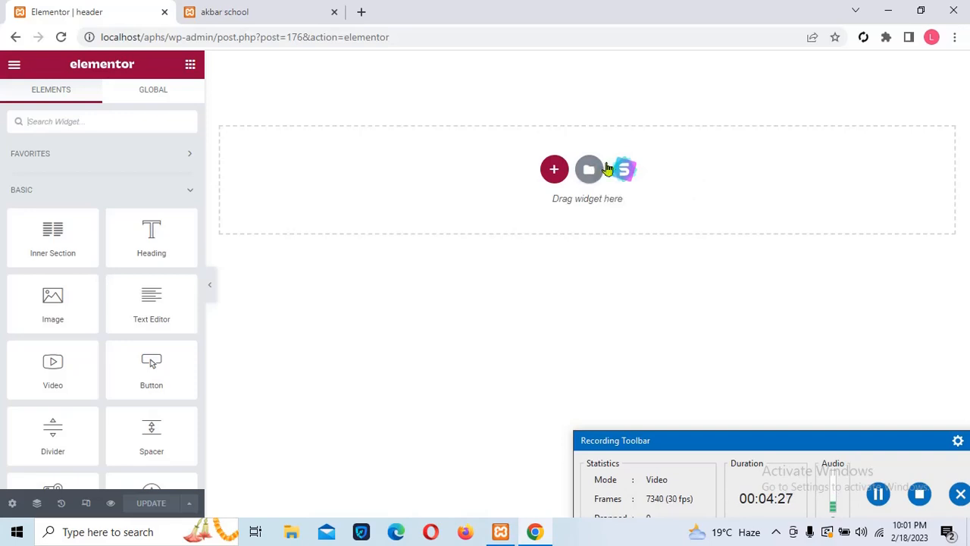
Step: Look over the Starter Templates pages and the Elementor library's blocks in the Header category, and close the library without inserting anything
click(615, 169)
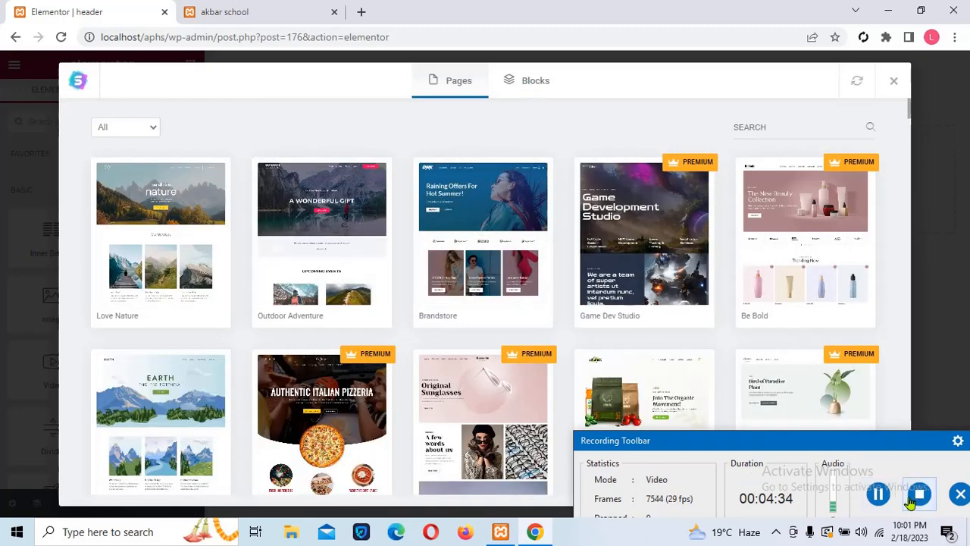
click(878, 494)
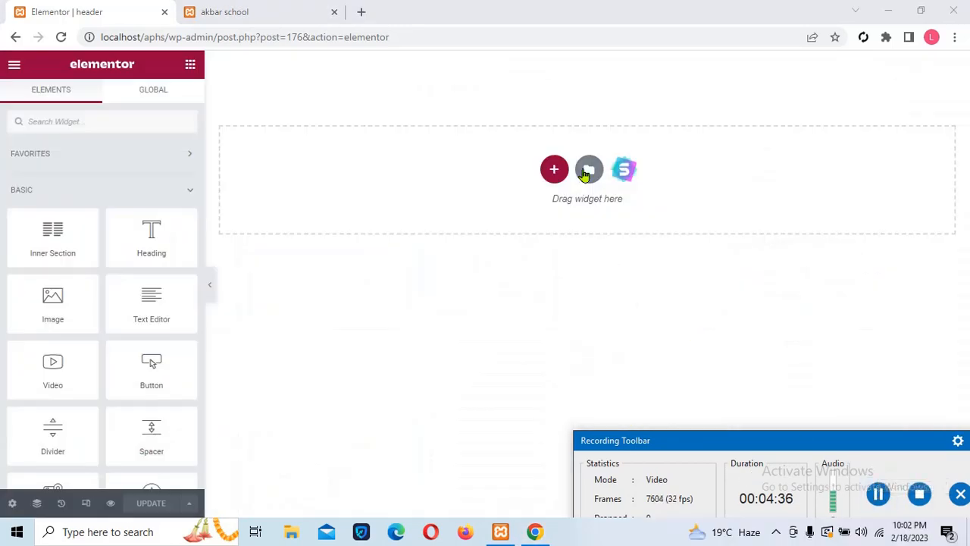
click(590, 170)
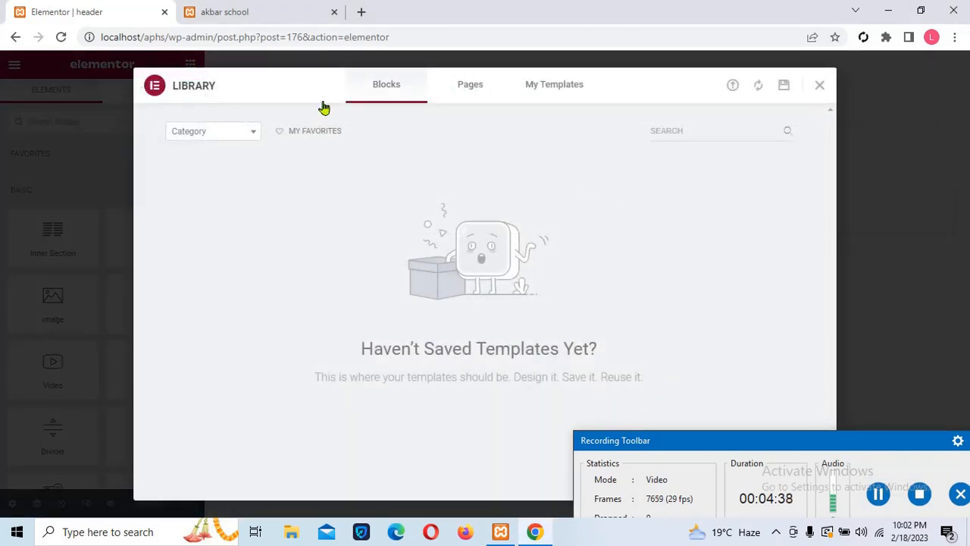
click(232, 144)
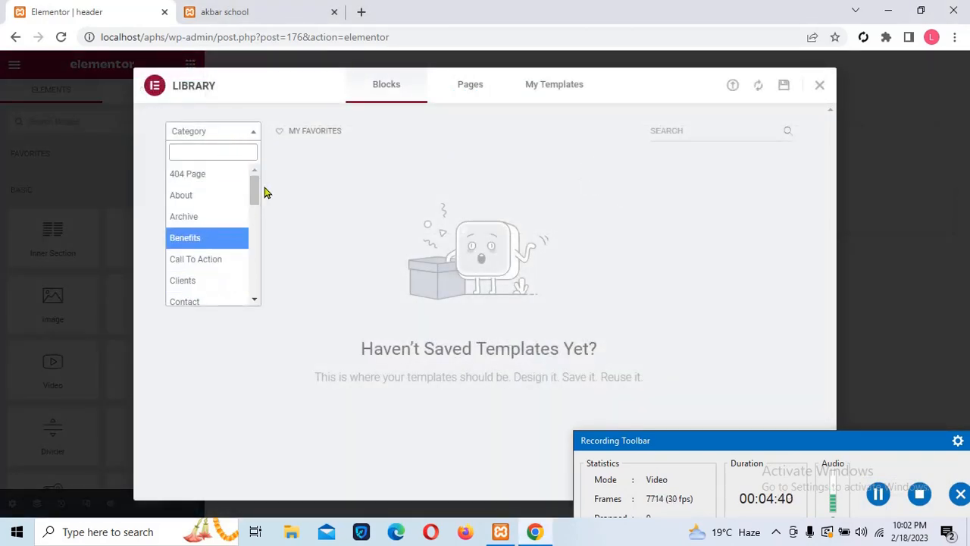
drag(255, 201, 252, 230)
click(197, 237)
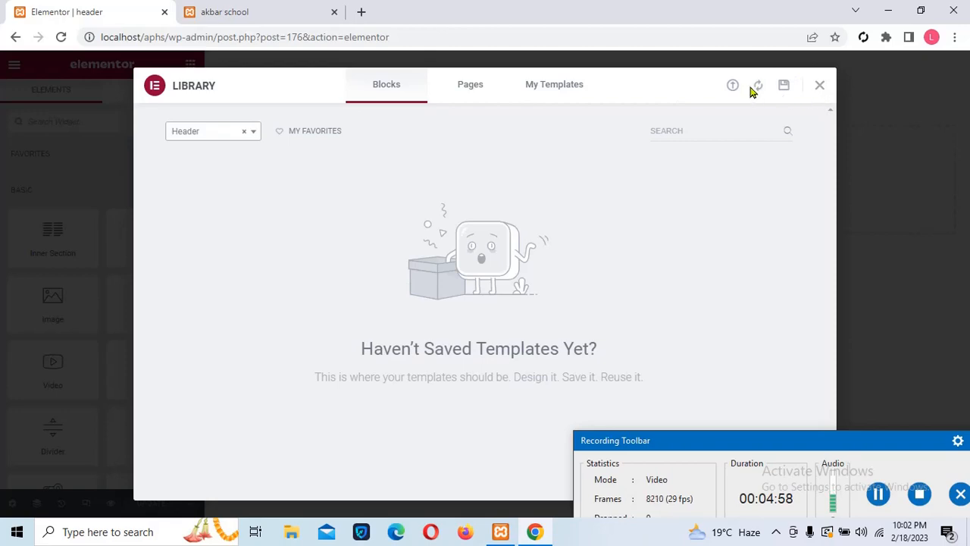
click(819, 85)
click(875, 503)
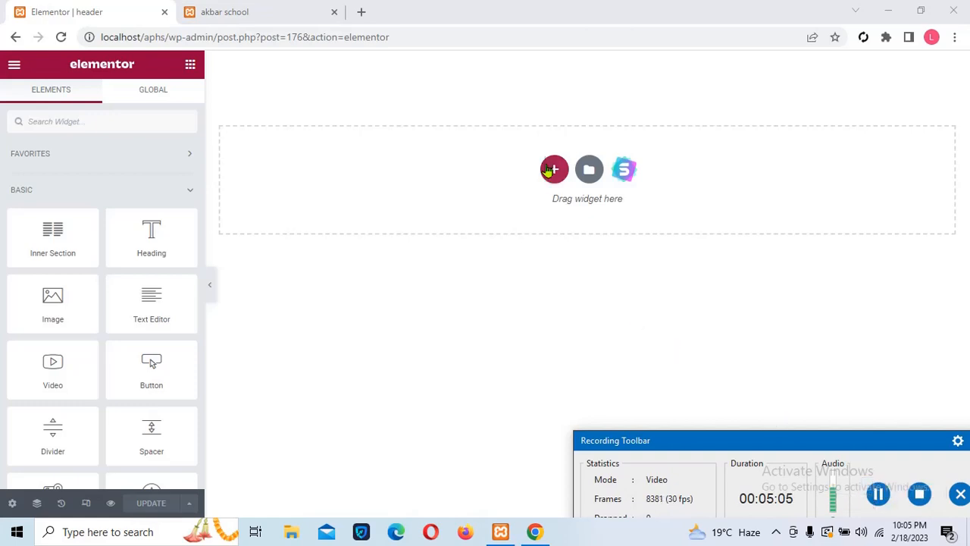
Step: Add a section with three equal columns, try to place an Image widget in its first column, and update the template
click(554, 173)
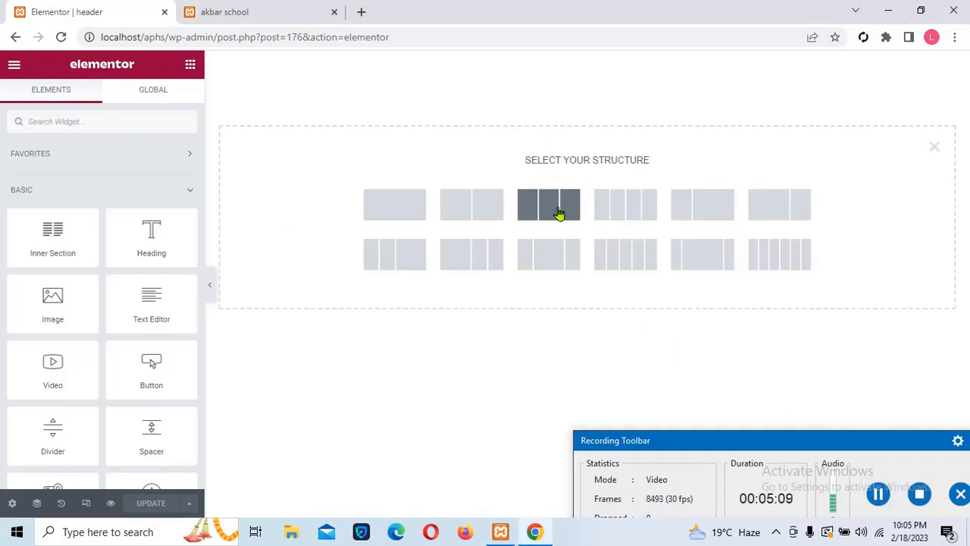
click(558, 214)
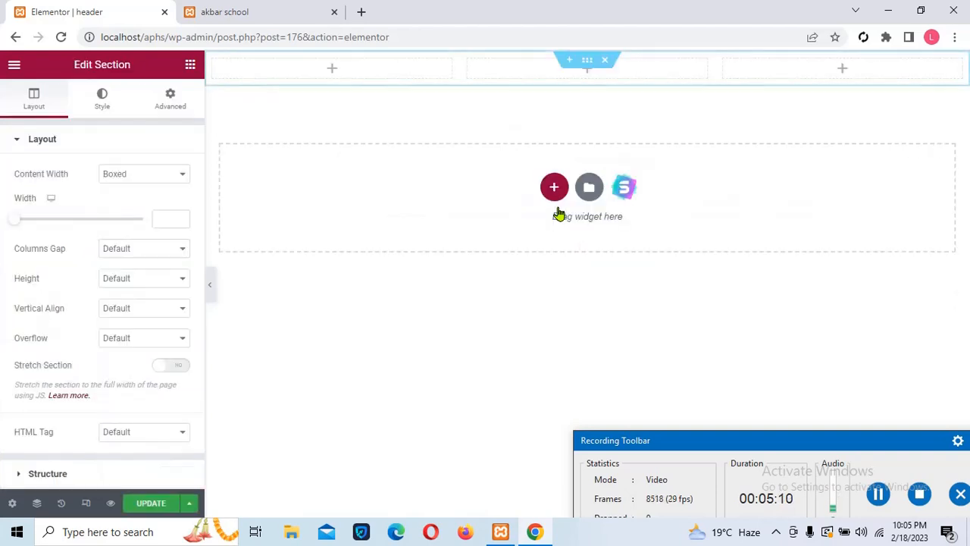
click(331, 72)
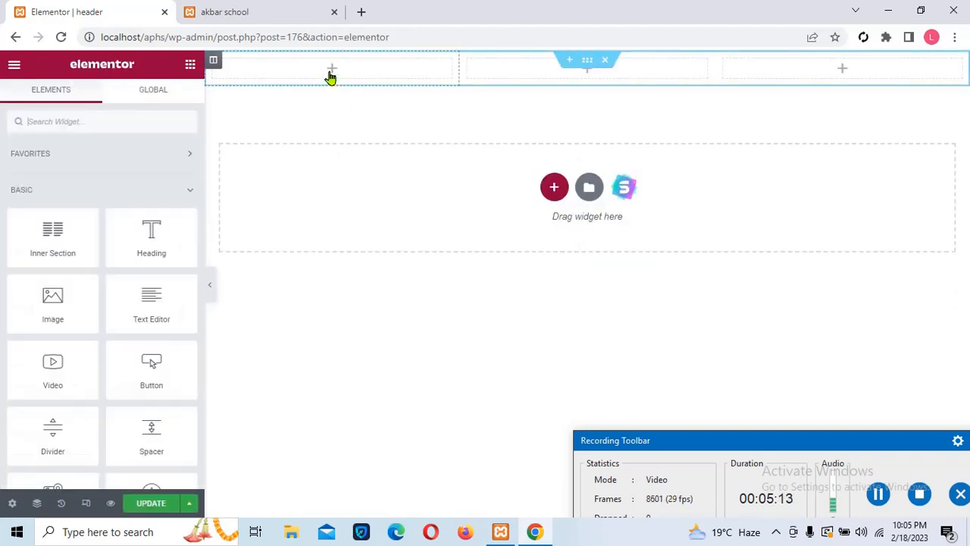
drag(54, 319, 323, 101)
click(879, 507)
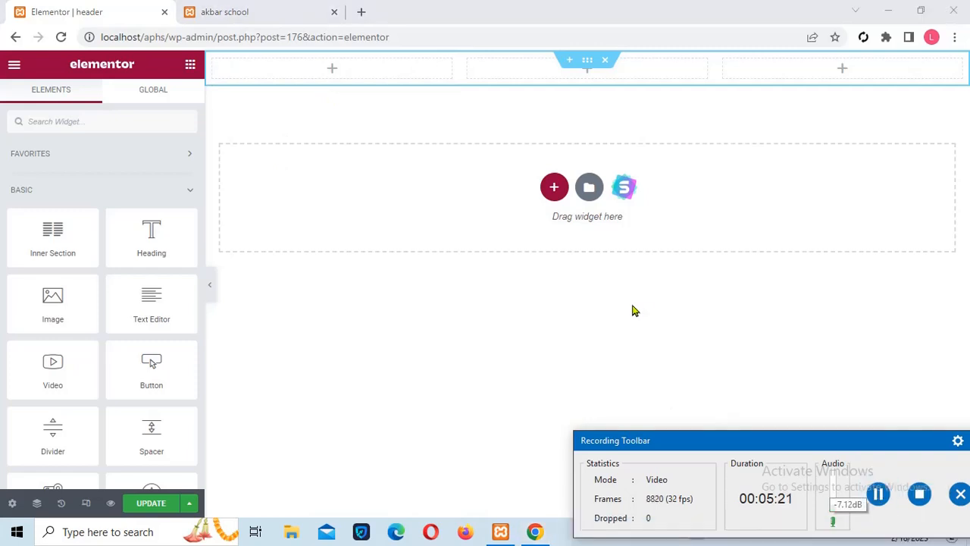
click(151, 504)
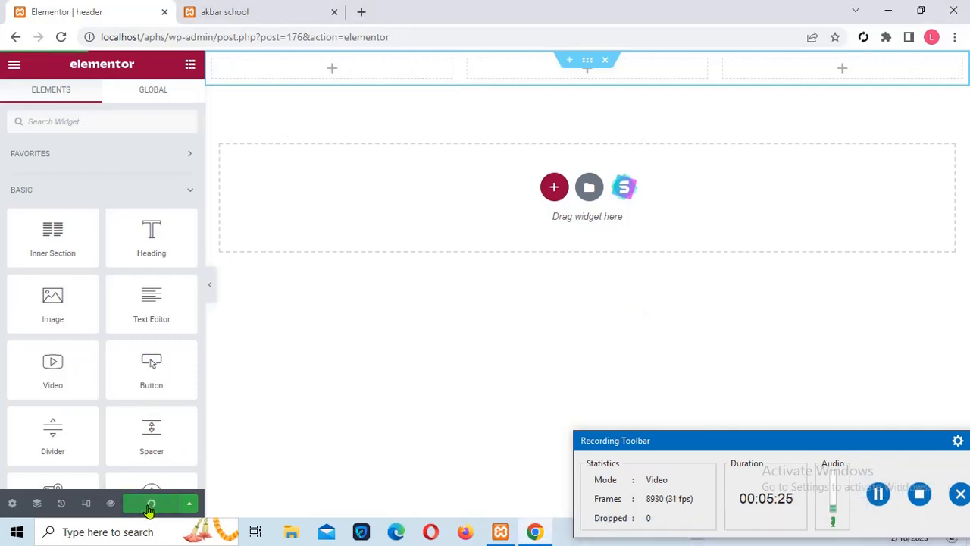
click(876, 497)
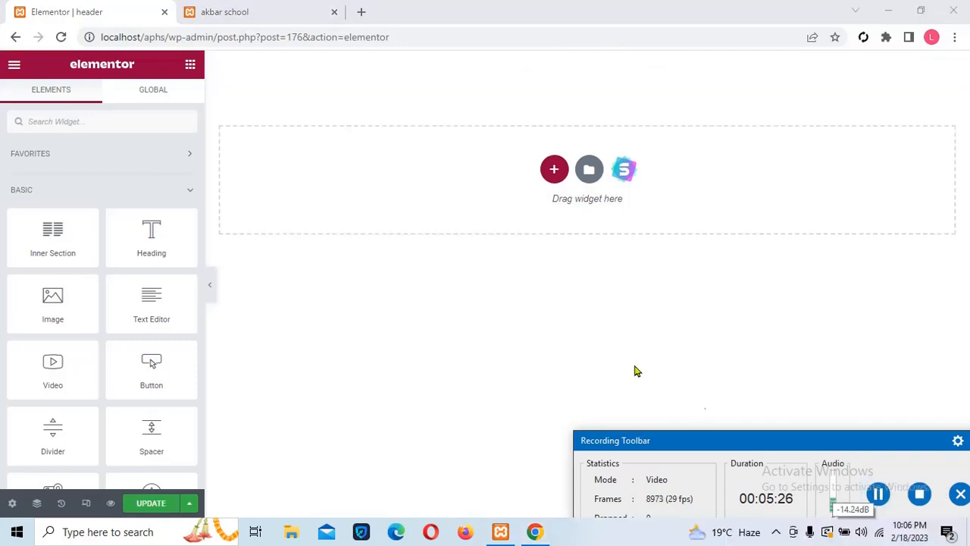
Step: Insert a section with three equal columns on the empty header canvas and update the template
click(554, 169)
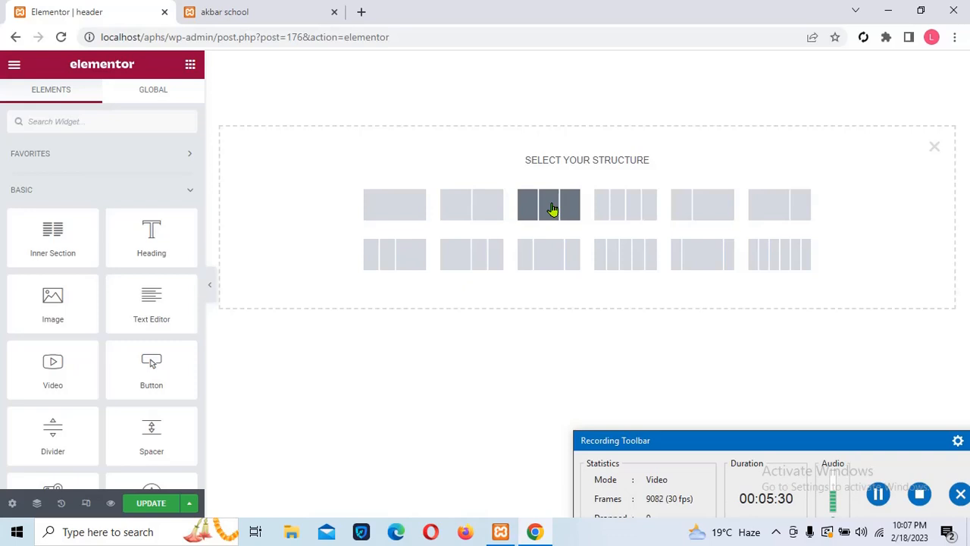
click(552, 209)
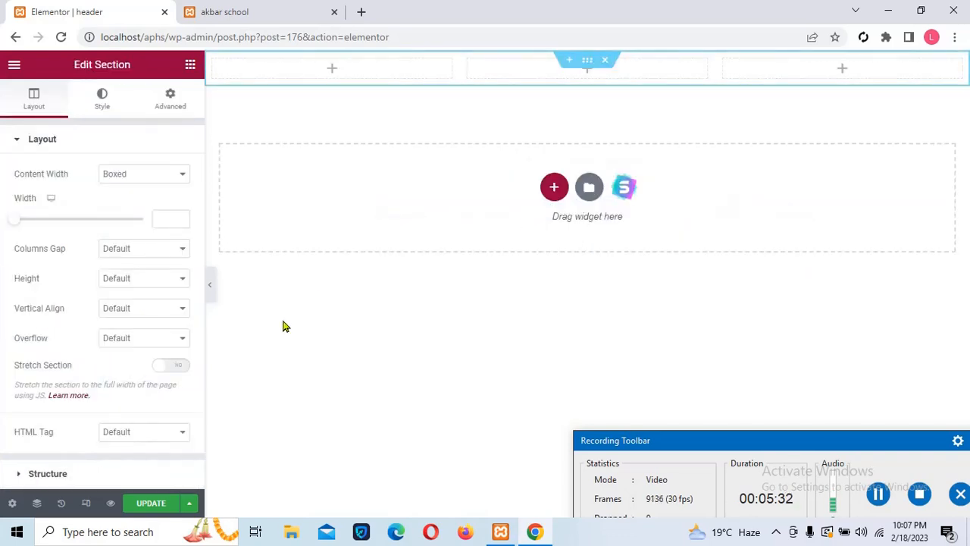
click(151, 504)
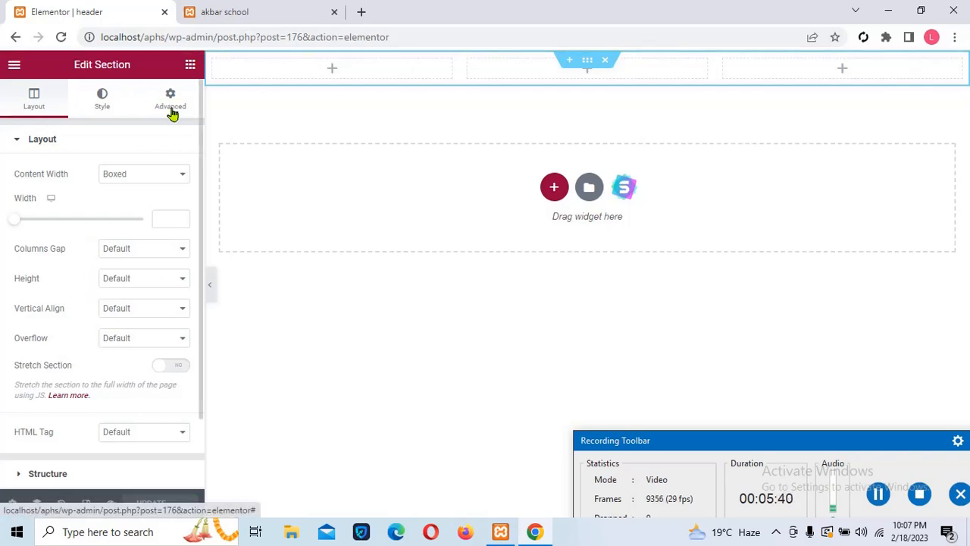
Step: Place an Image widget in the first column of the header section
click(191, 70)
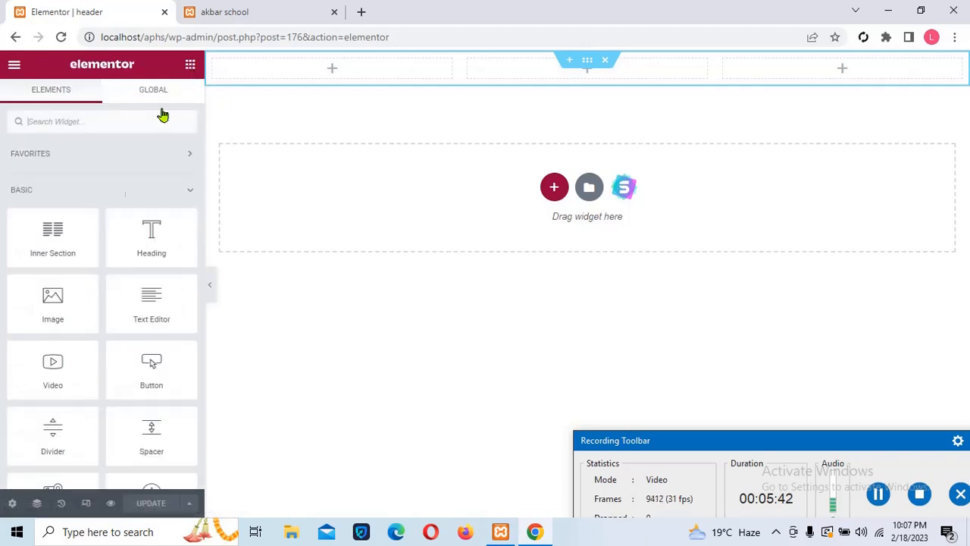
drag(68, 317, 323, 94)
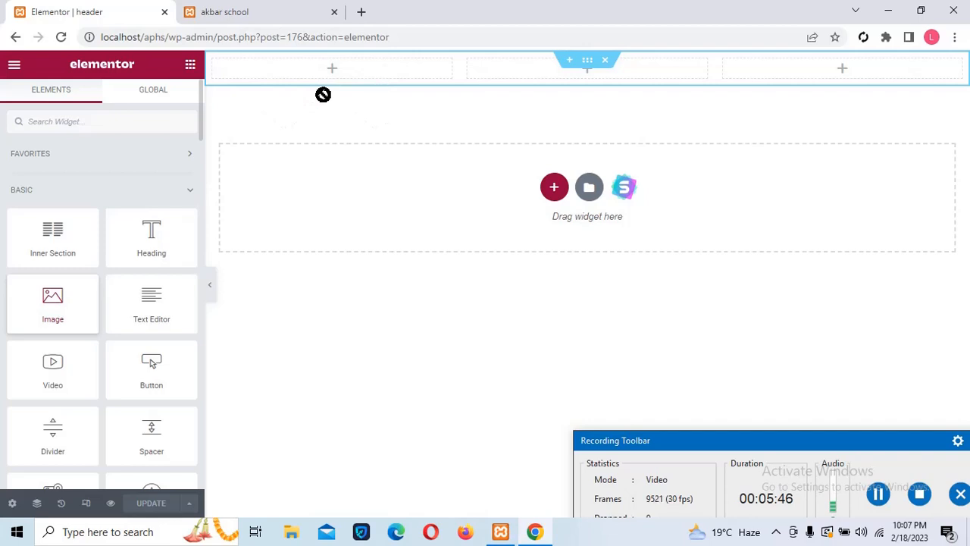
drag(71, 320, 307, 77)
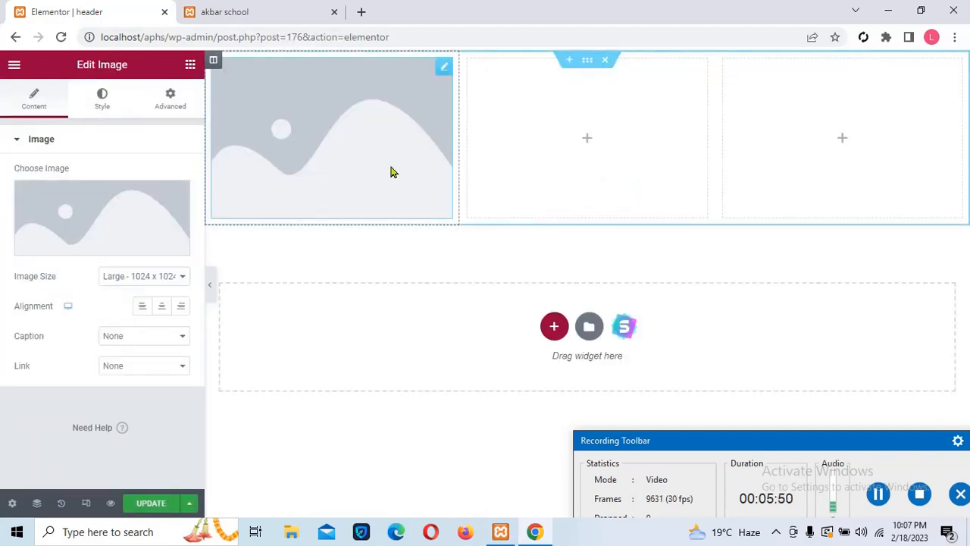
Step: Fill the Image widget with f3.png from the media library and update the template
mouse_move(89, 230)
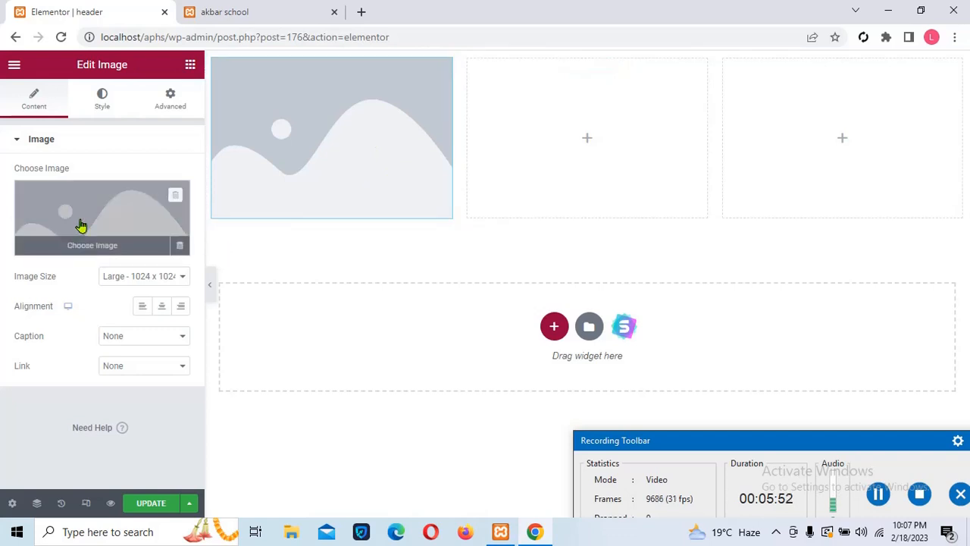
click(85, 243)
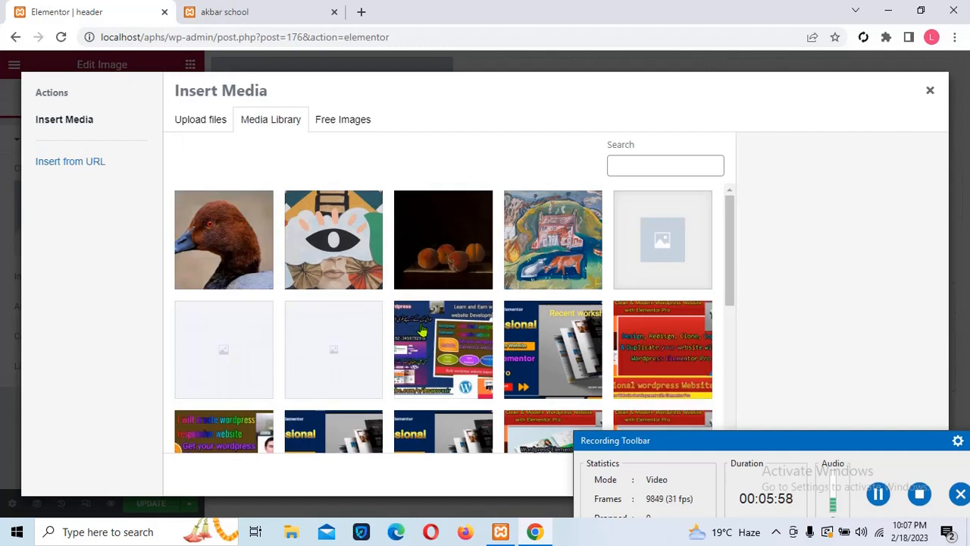
click(567, 362)
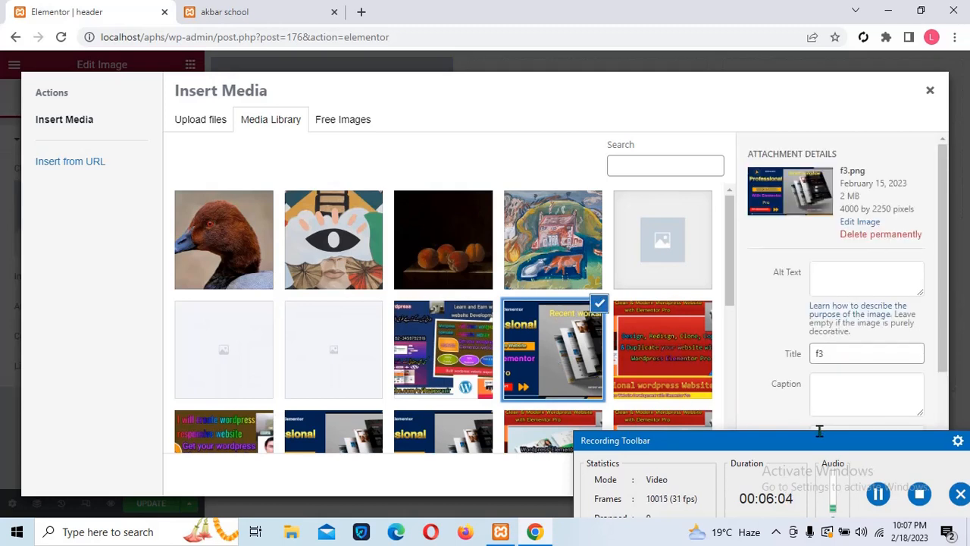
drag(820, 437, 812, 543)
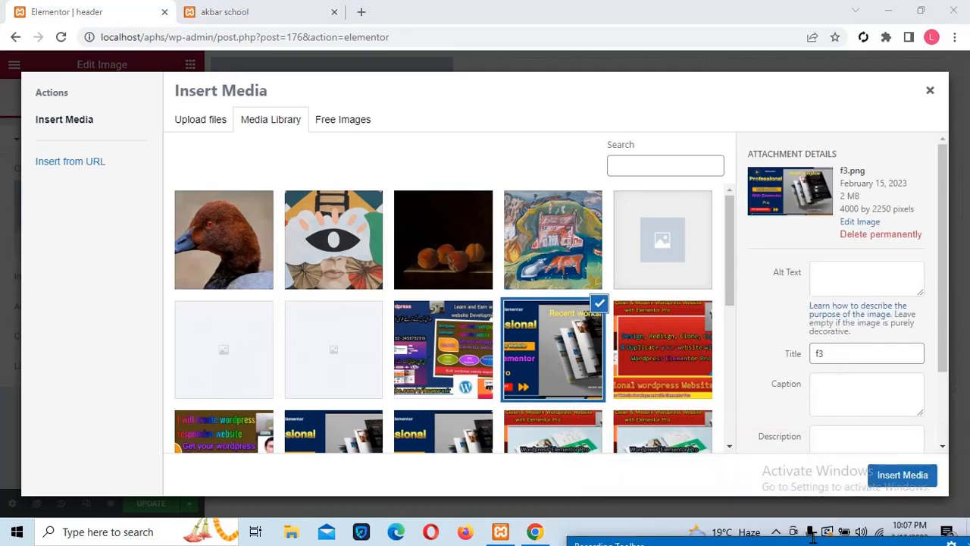
click(908, 487)
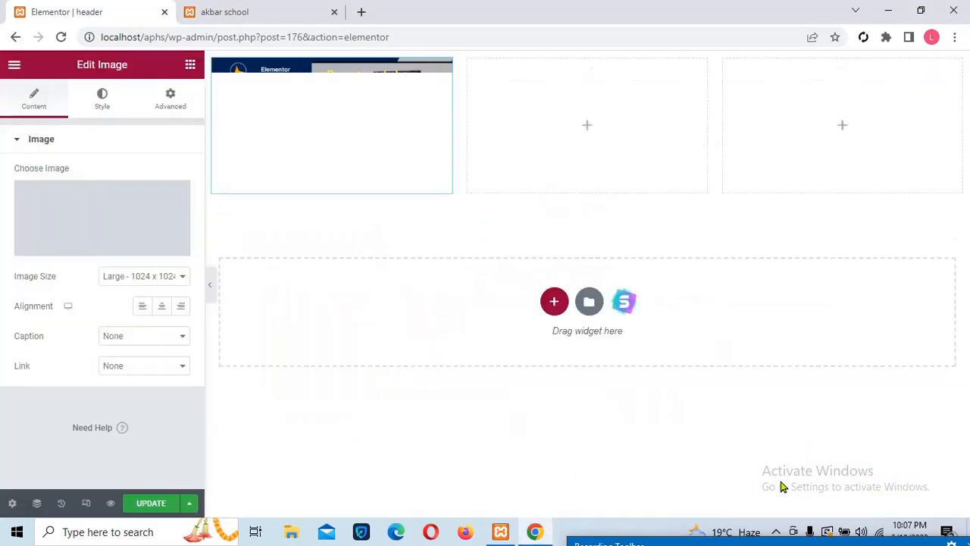
drag(774, 545, 849, 342)
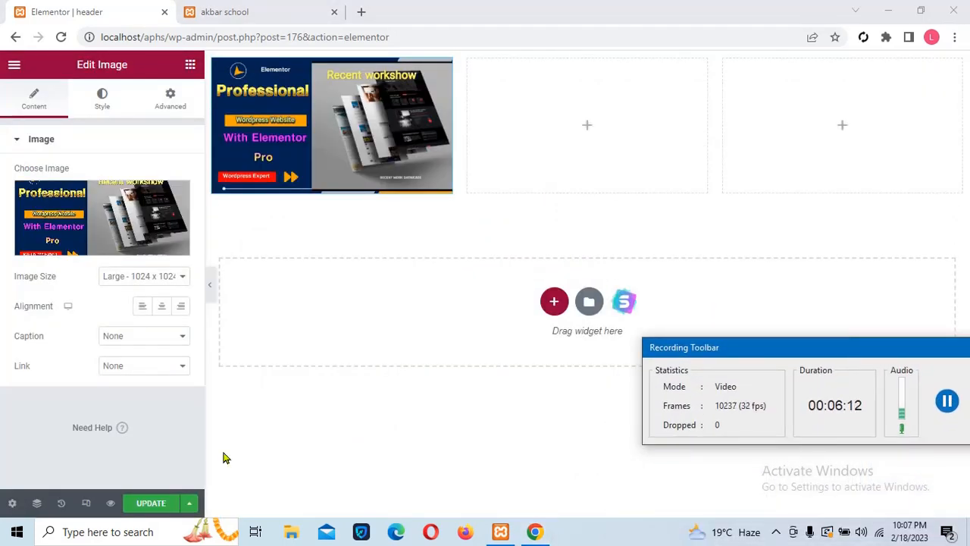
click(150, 504)
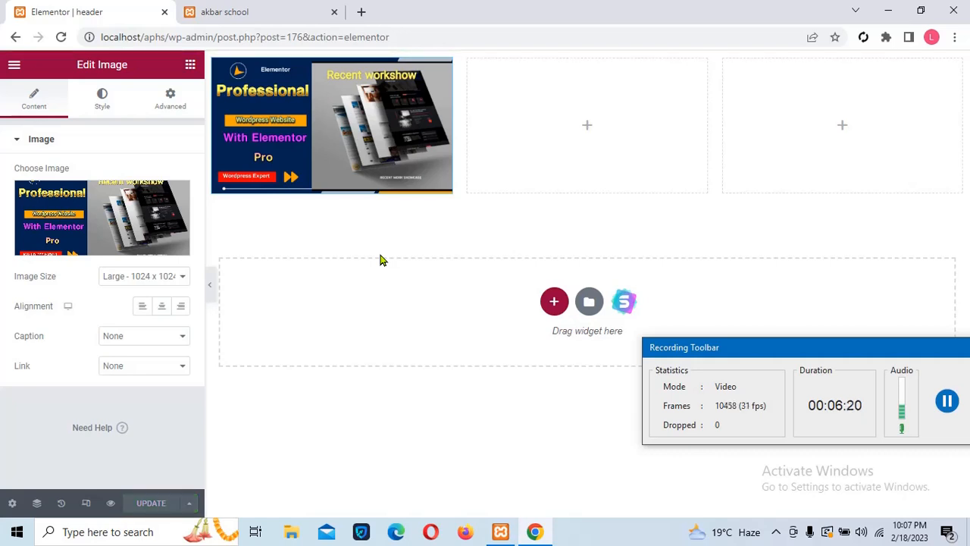
Step: Search the widgets for "na" and place a Nav Menu widget in the section's middle column
click(586, 126)
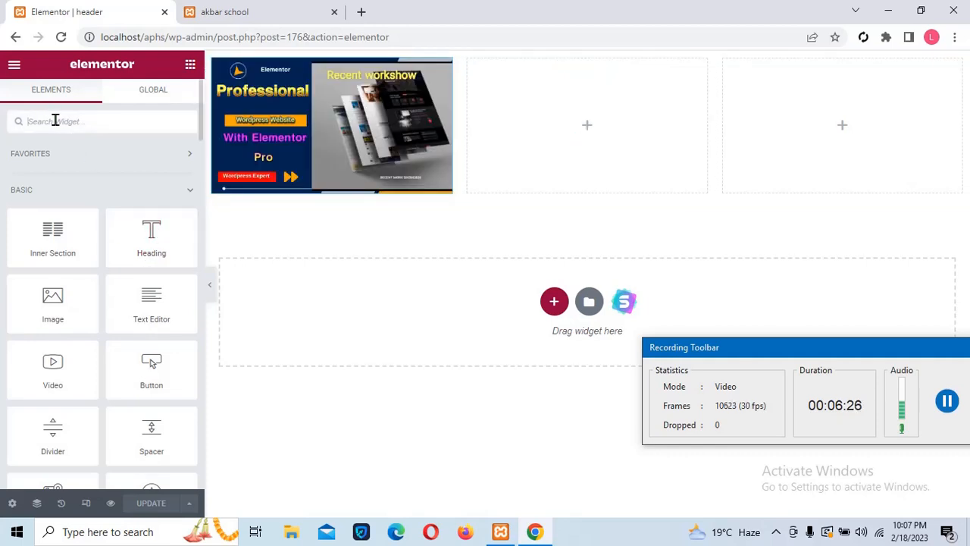
text(na)
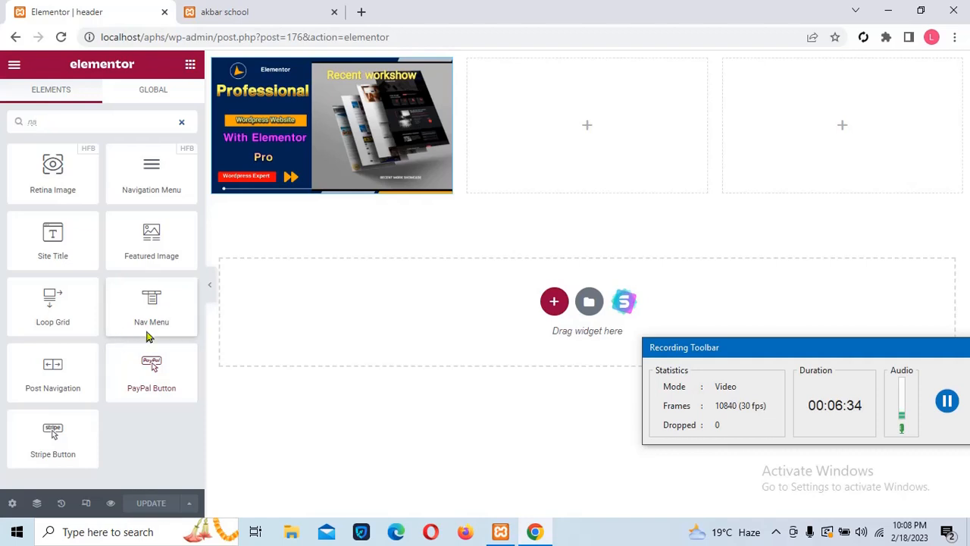
drag(156, 315, 575, 100)
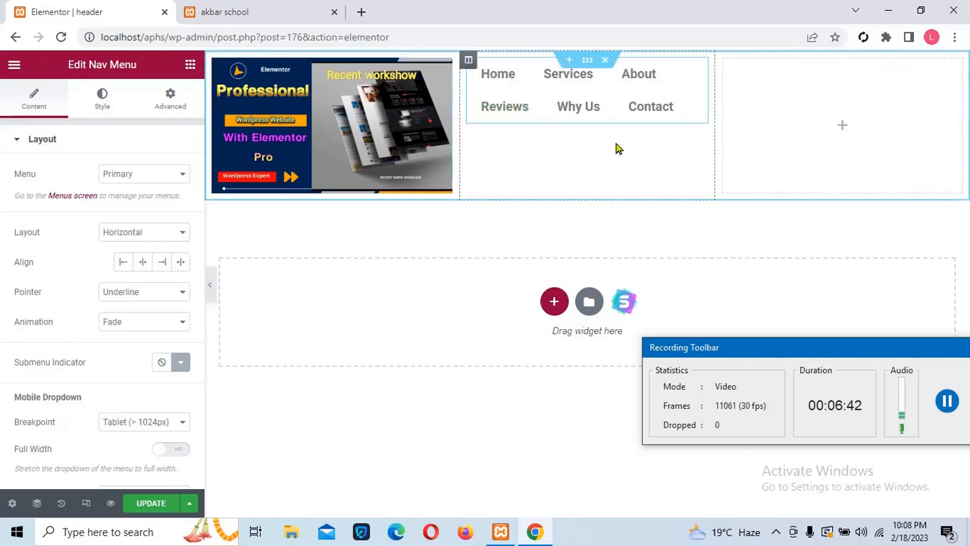
Step: Search the widgets for "soci", place a Social Icons widget in the header section's third column, and update the template
click(843, 130)
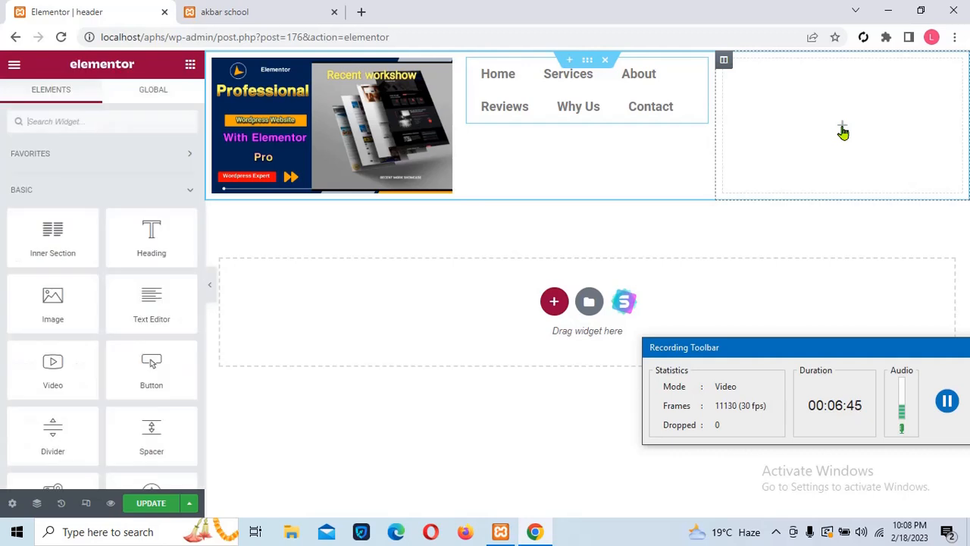
click(153, 505)
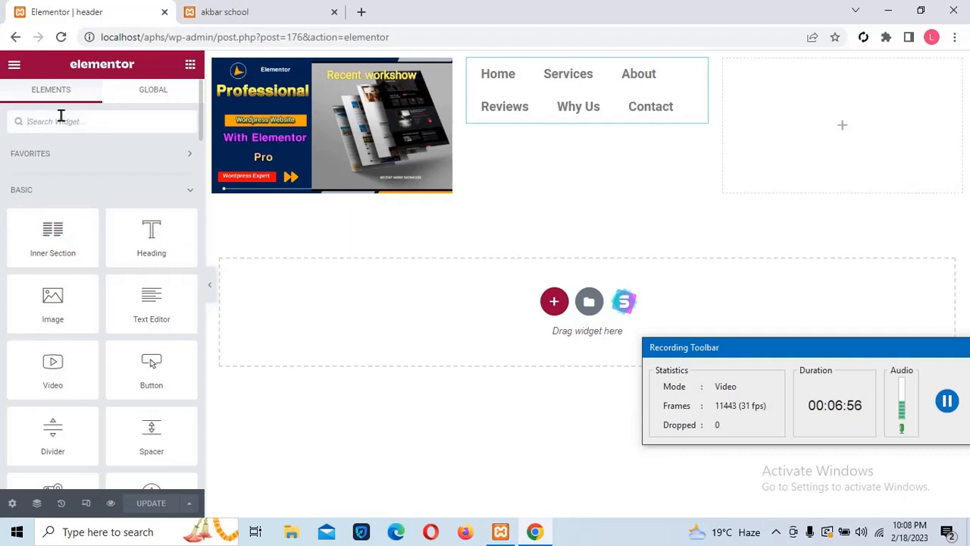
click(60, 122)
text(so)
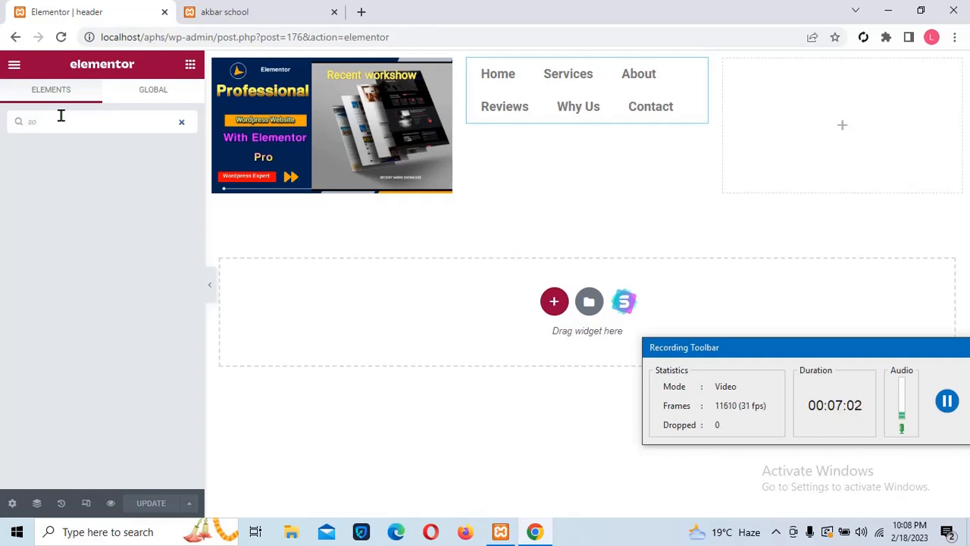
text(xci)
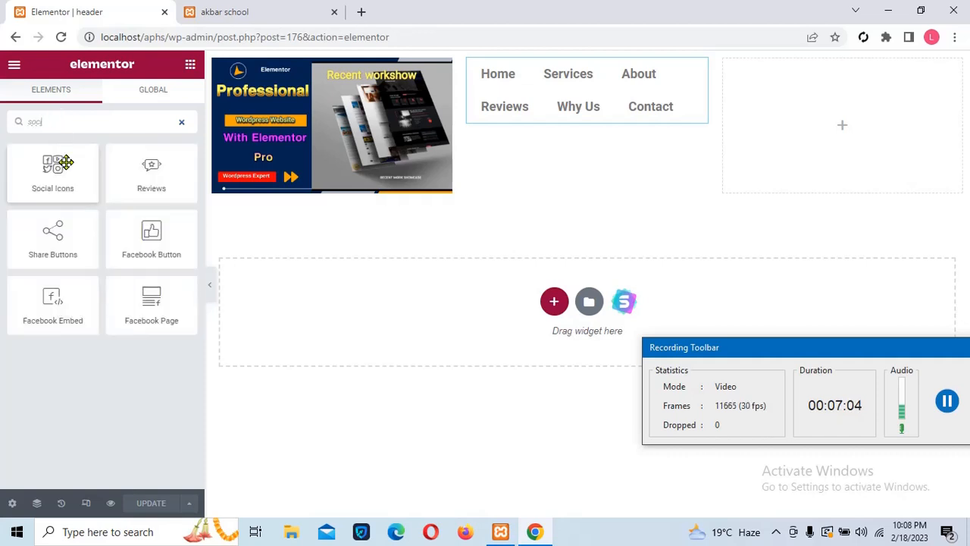
drag(61, 190, 826, 128)
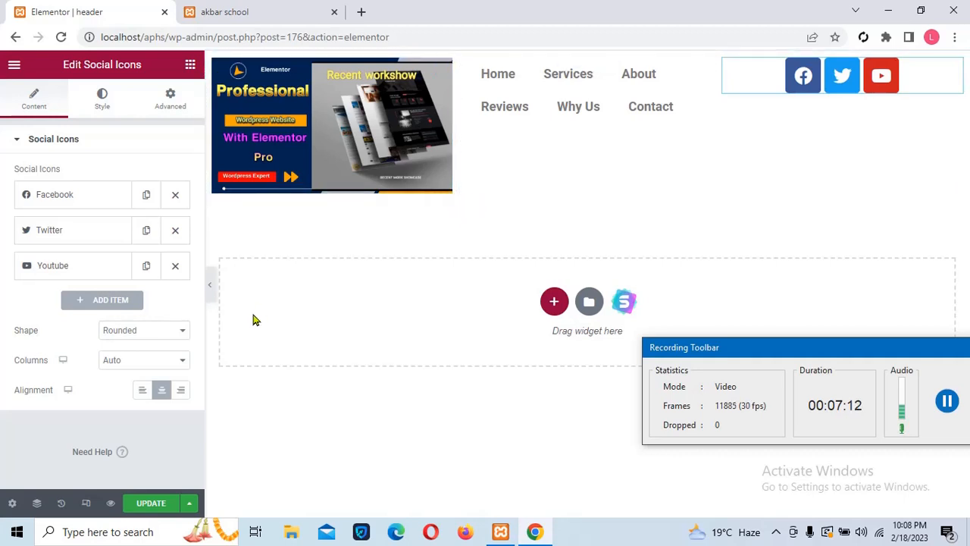
click(152, 504)
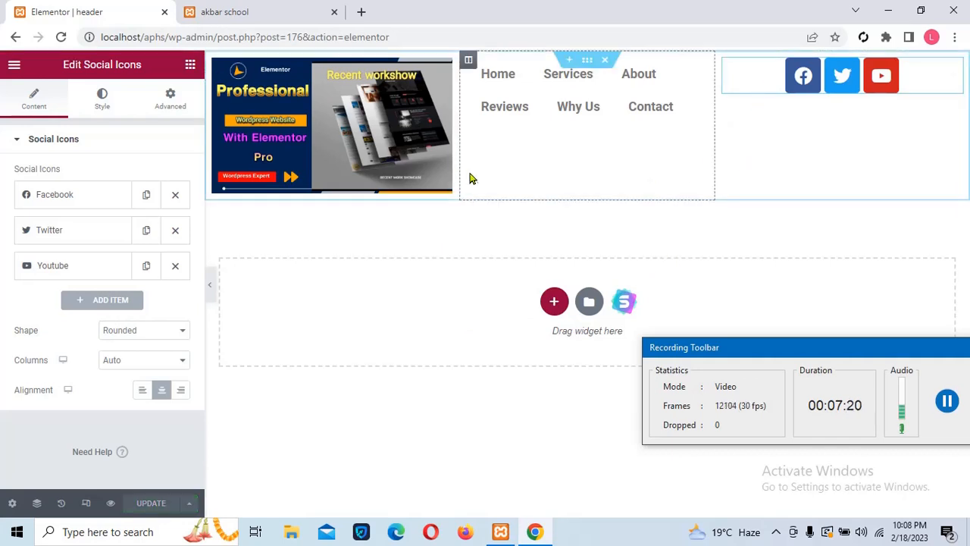
Step: Narrow the header's image column so the navigation menu fits on one line, and update the template
drag(460, 129, 260, 78)
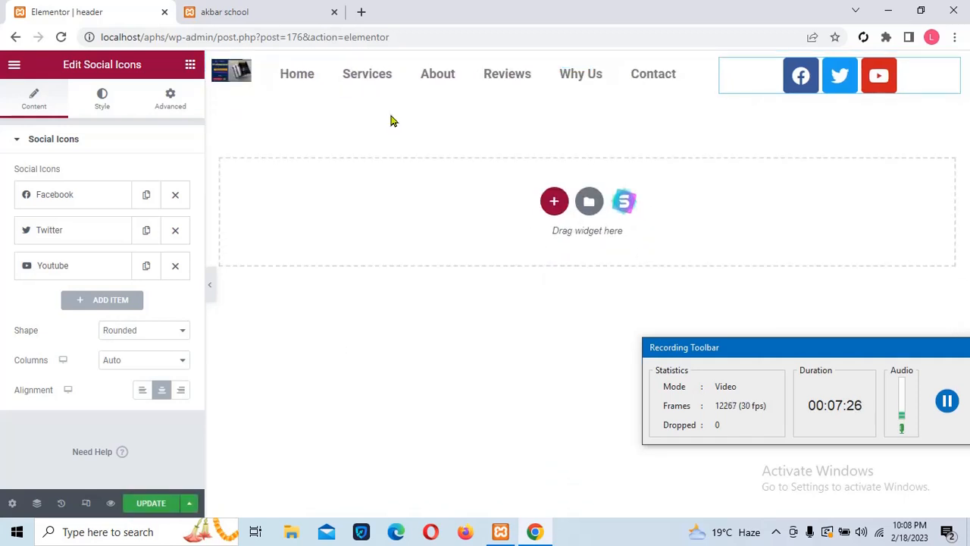
click(151, 504)
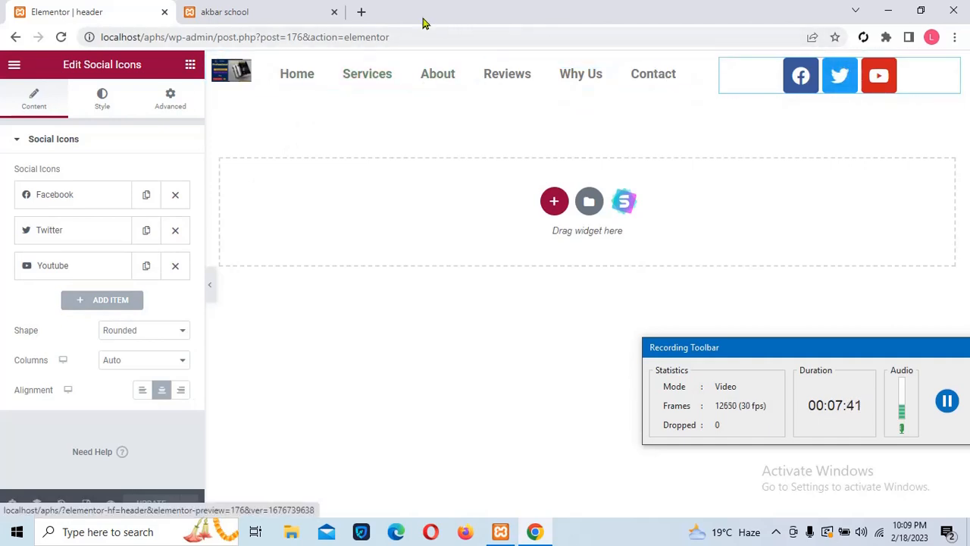
Step: Reload the akbar school home page and examine the new header on the live site
click(237, 9)
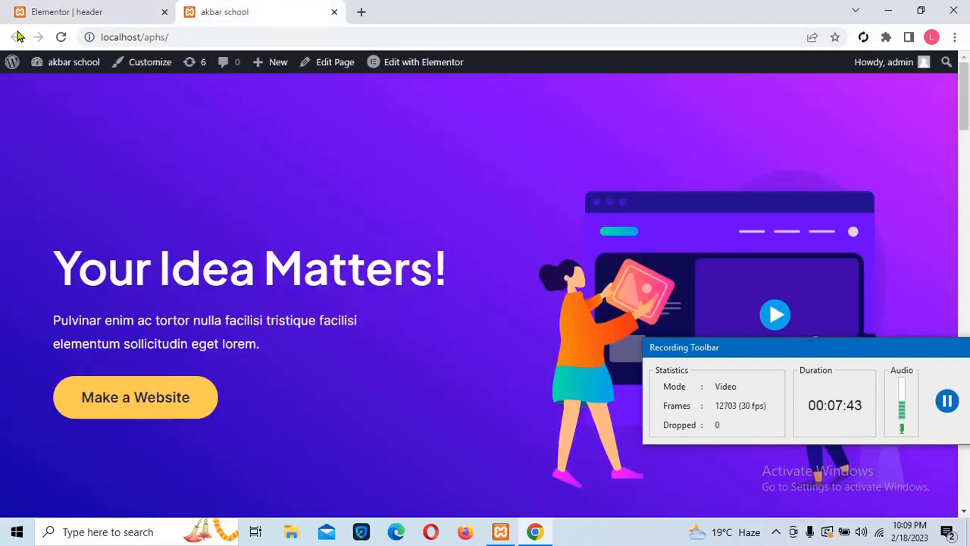
click(61, 37)
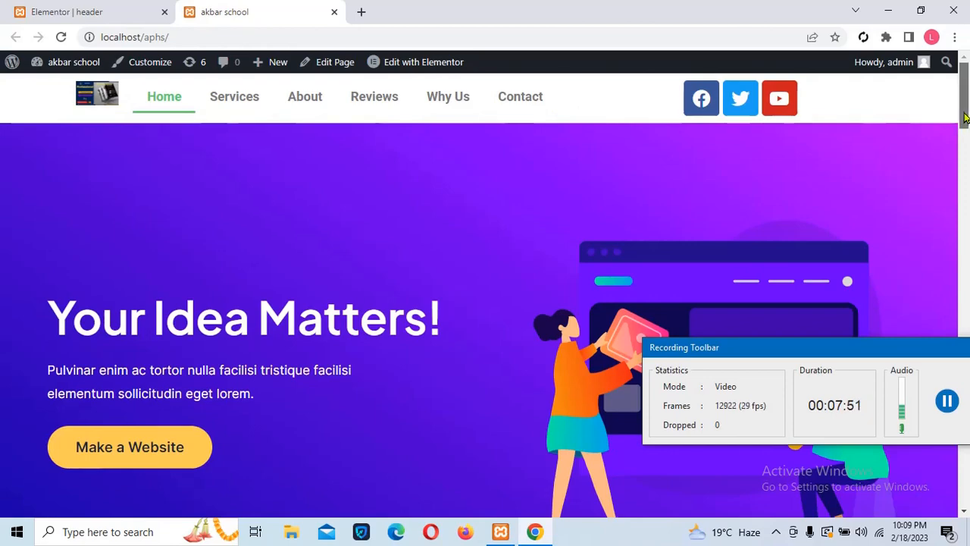
drag(959, 125, 967, 56)
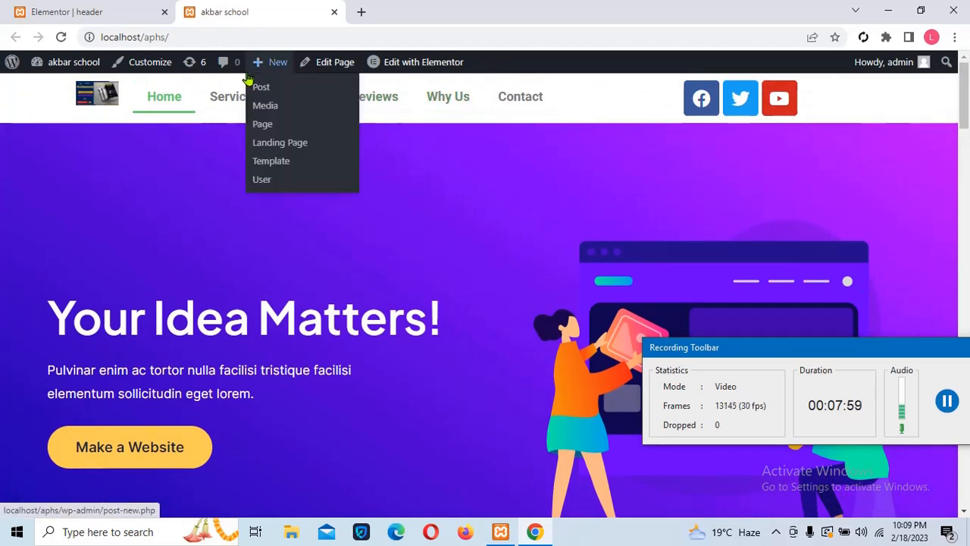
Step: Return to the header editor and set the Nav Menu toggle button's hover animation to Pop
click(59, 11)
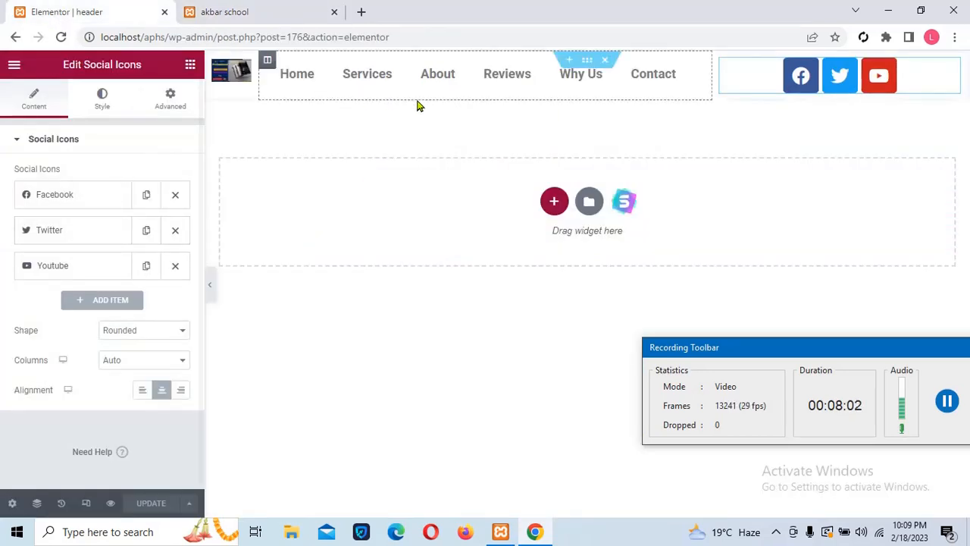
click(697, 67)
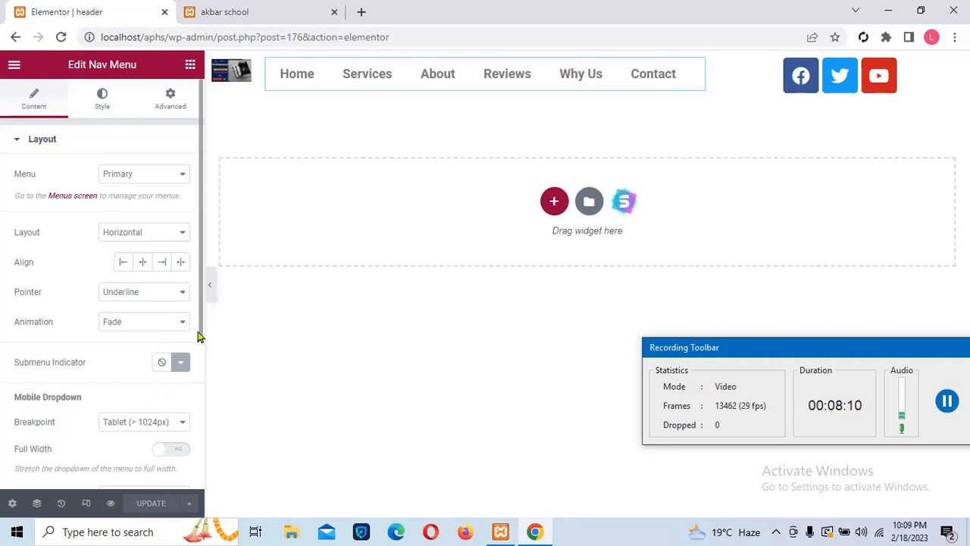
drag(199, 336, 210, 425)
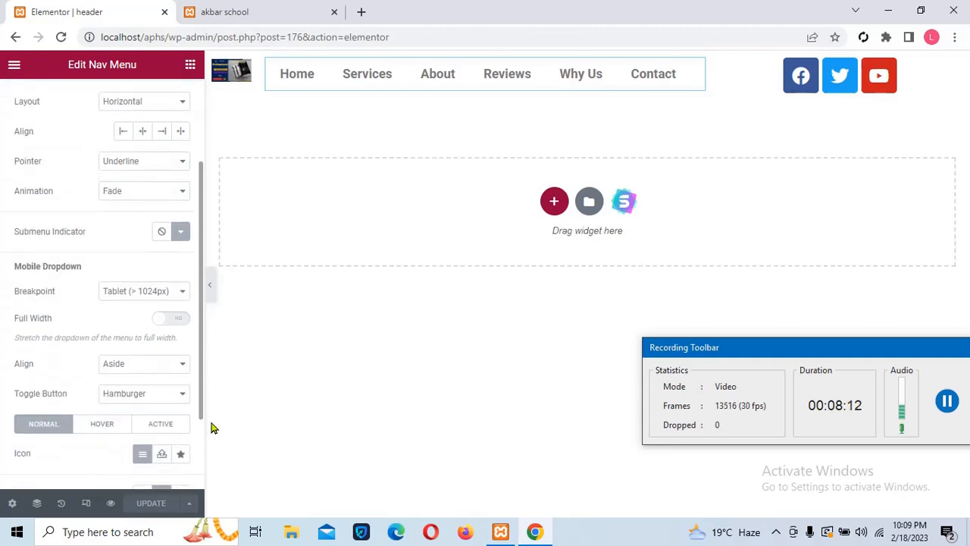
scroll(123, 455, down, 1)
scroll(119, 428, up, 1)
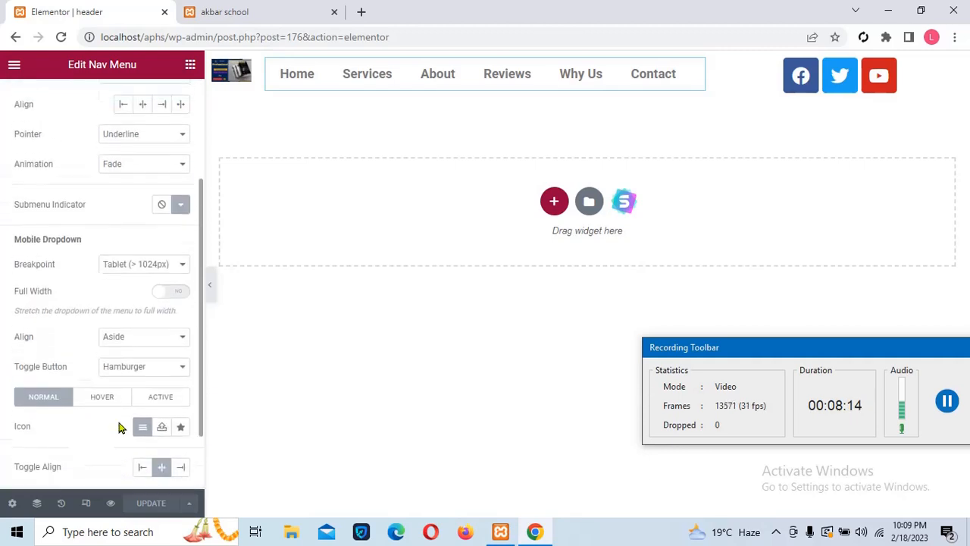
scroll(110, 429, up, 1)
click(102, 422)
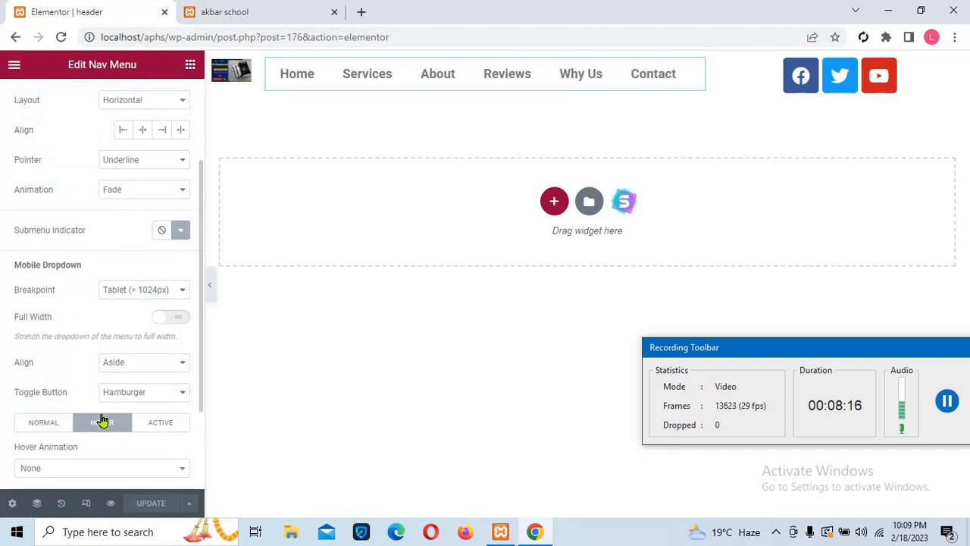
scroll(197, 366, down, 2)
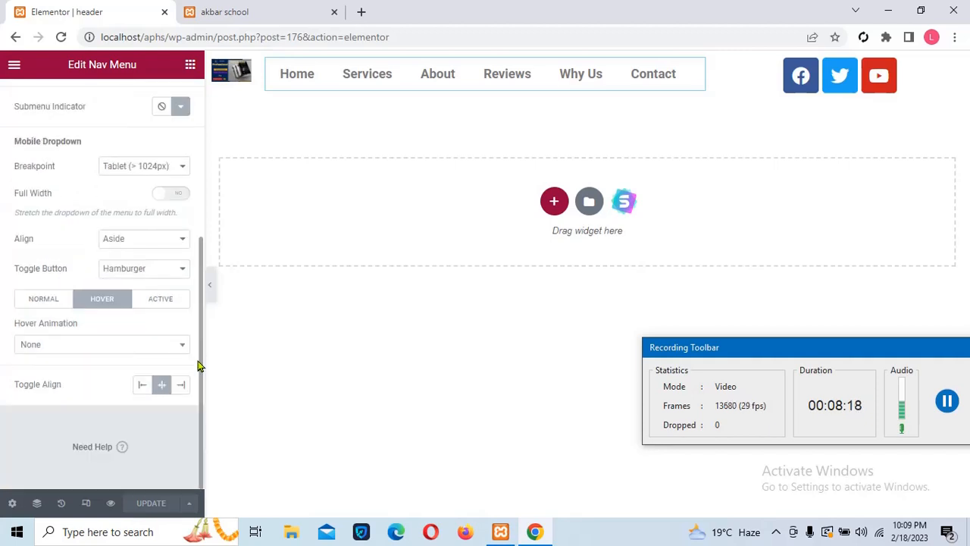
click(70, 350)
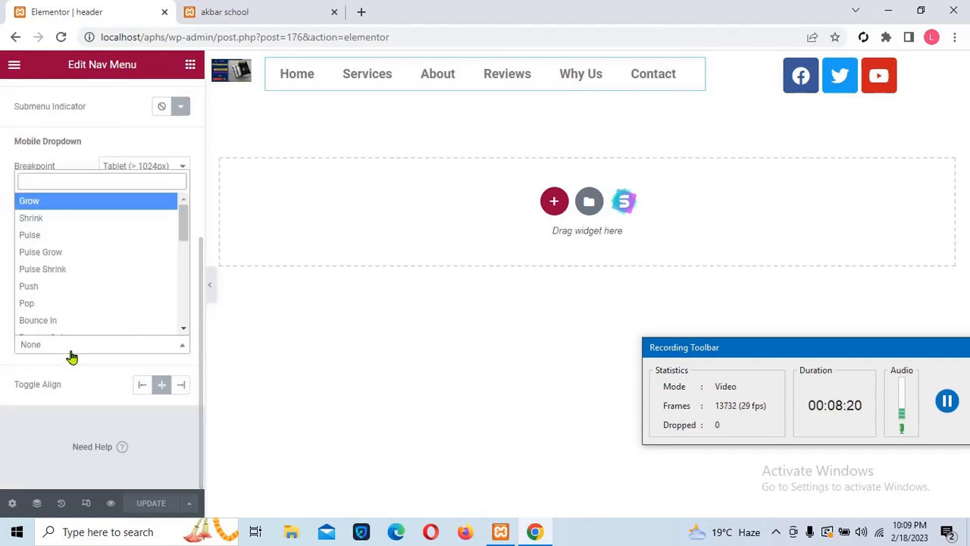
click(41, 304)
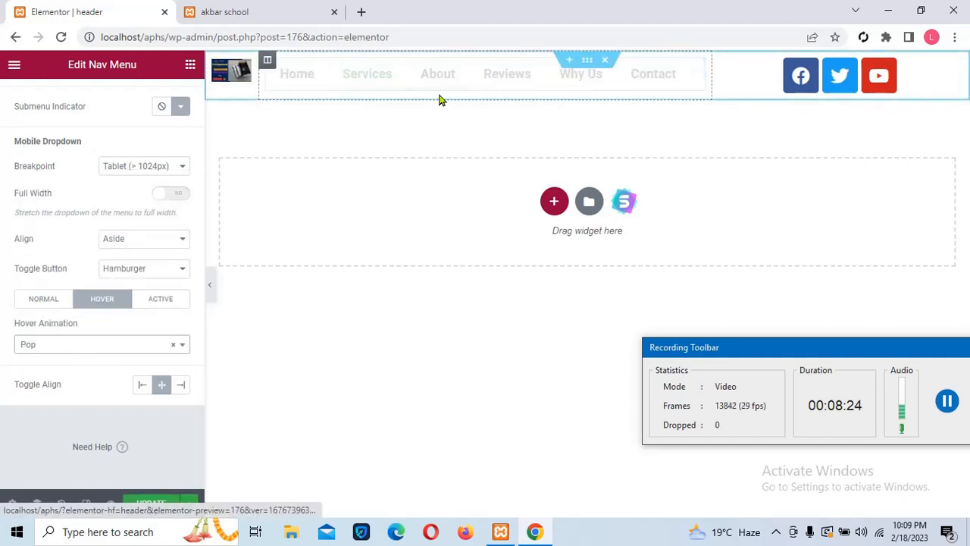
Step: Try Shrink as the Nav Menu toggle button's hover animation and switch back to Pop
click(85, 347)
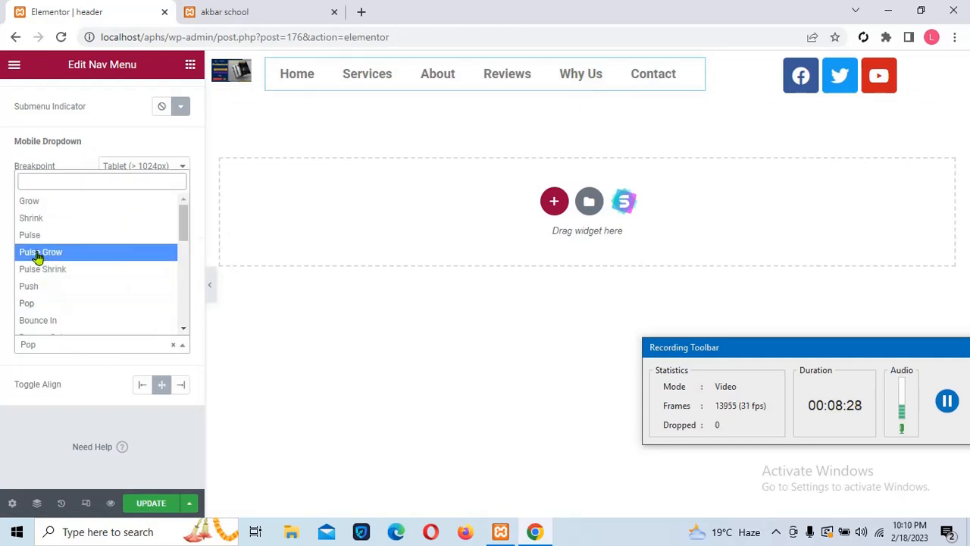
click(35, 225)
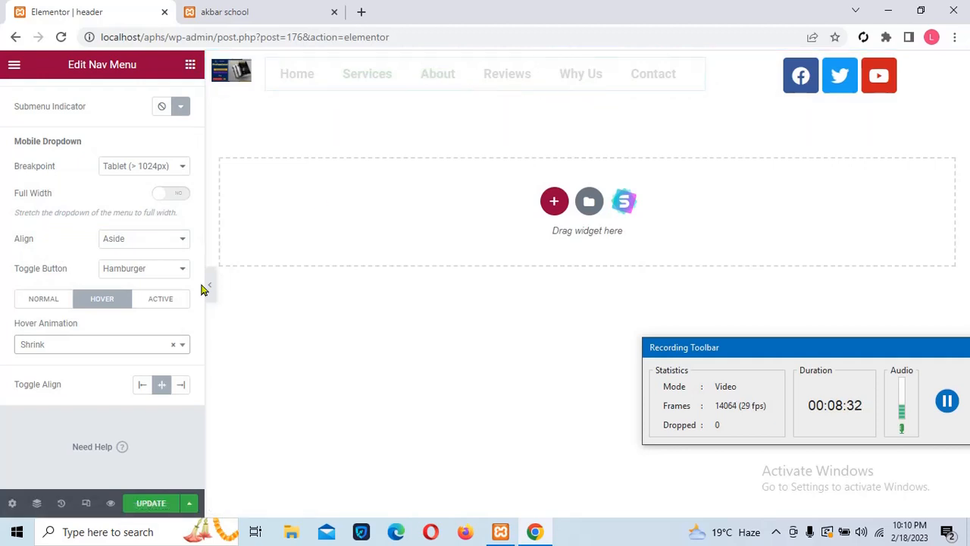
click(67, 353)
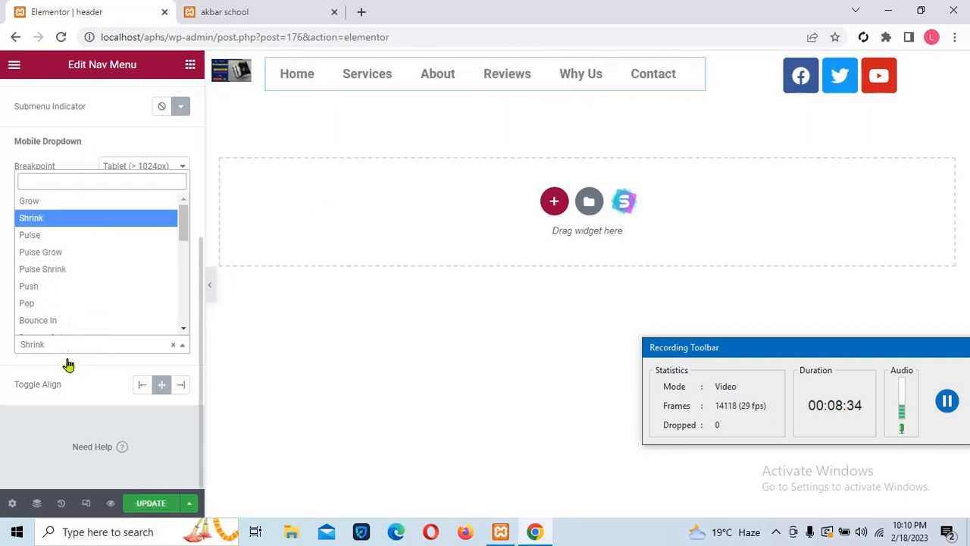
click(30, 303)
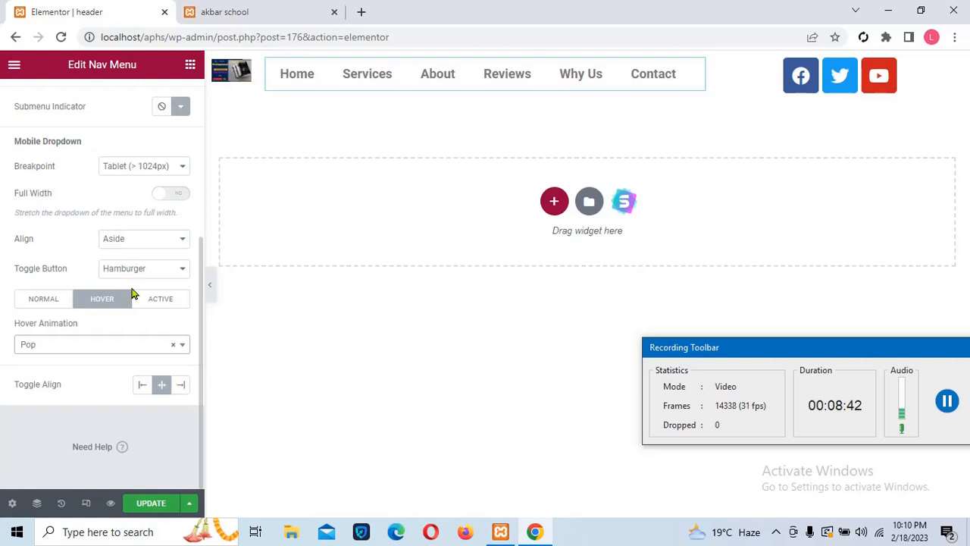
Step: Update the header template and reload the akbar school home page to check the navigation menu
click(150, 503)
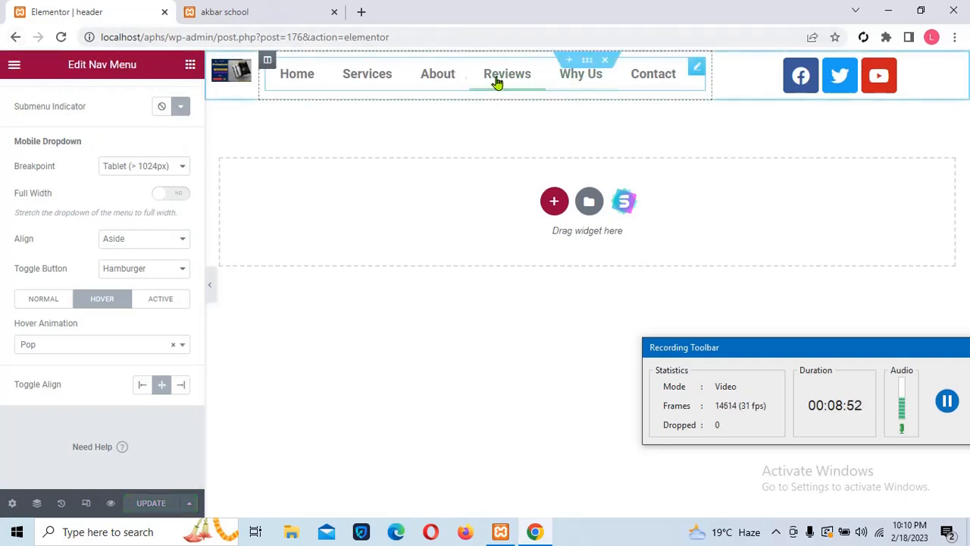
click(289, 11)
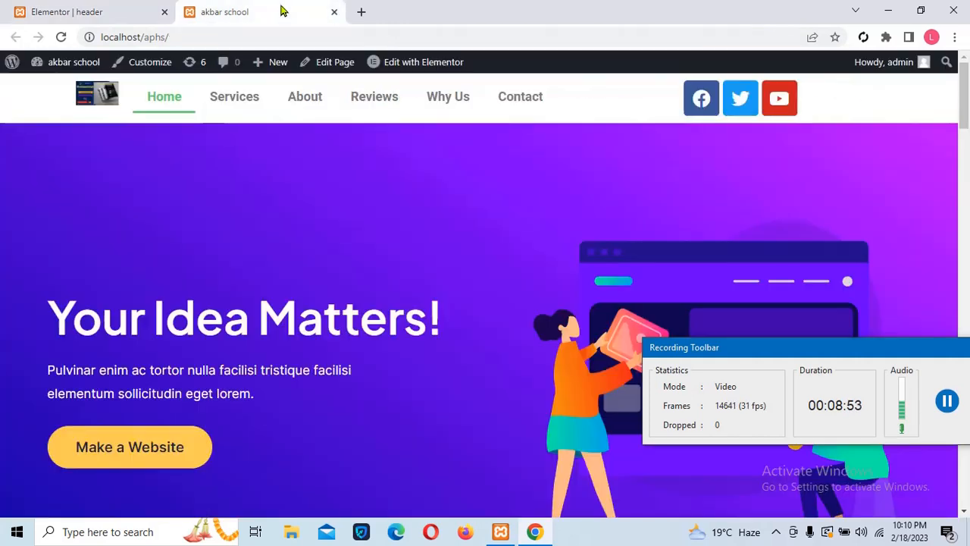
click(61, 38)
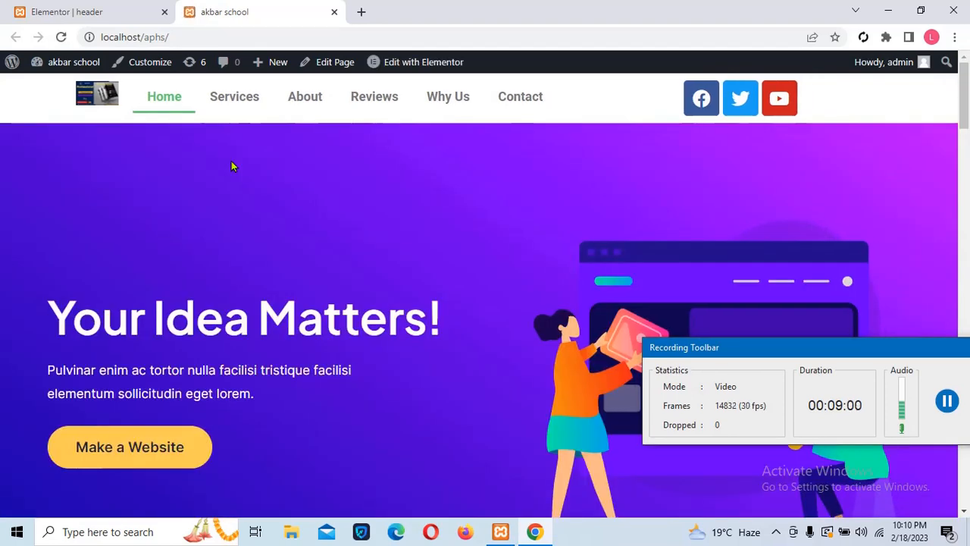
Step: Return to the header editor and set the Nav Menu's hover background type to Gradient
click(102, 5)
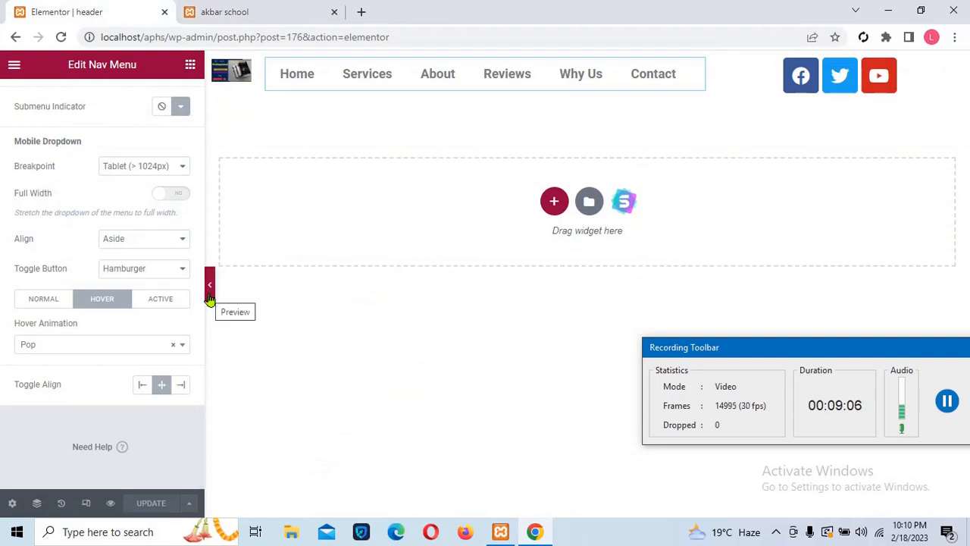
click(157, 303)
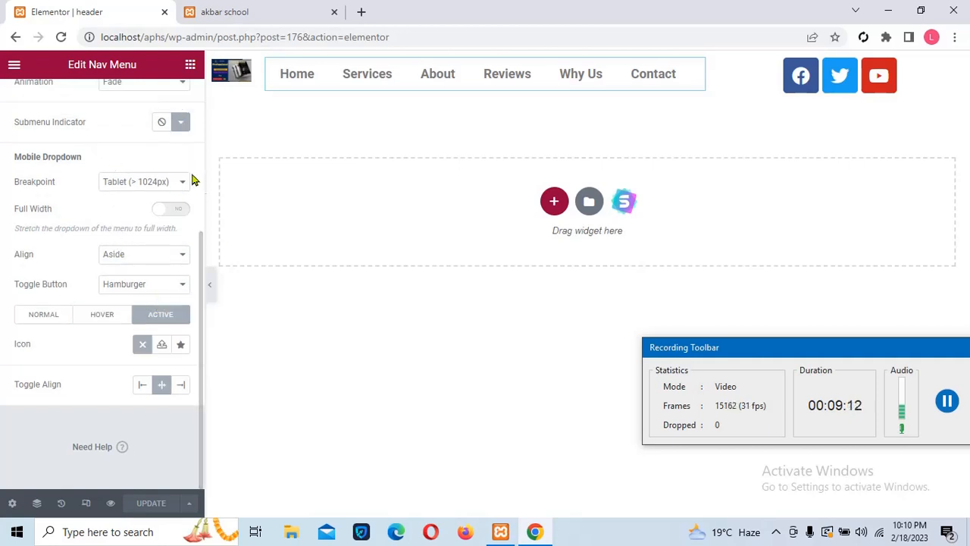
drag(198, 239, 188, 78)
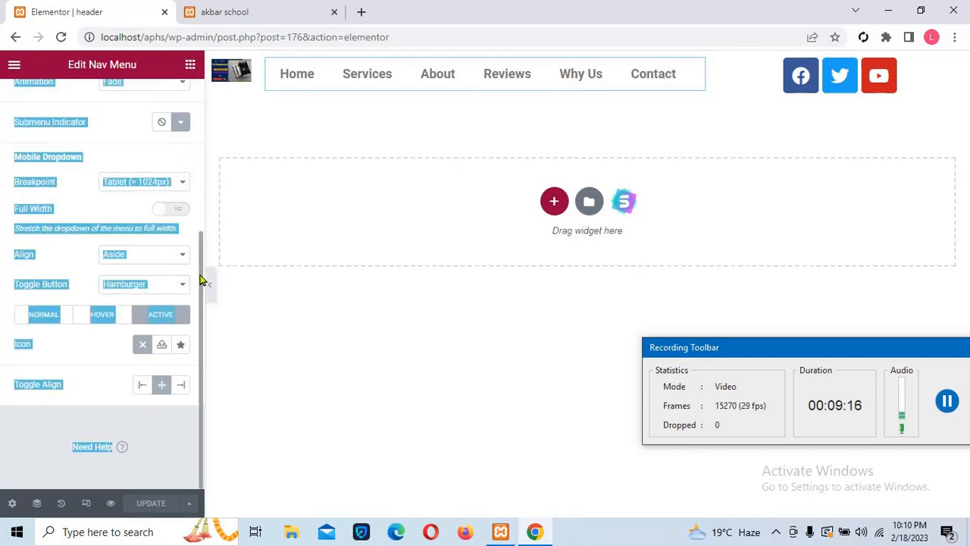
drag(201, 281, 214, 135)
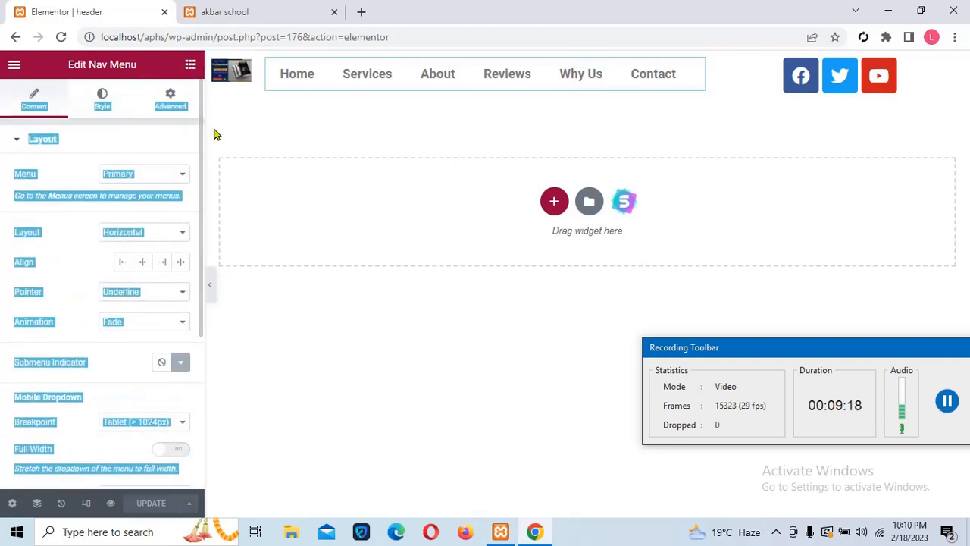
click(172, 105)
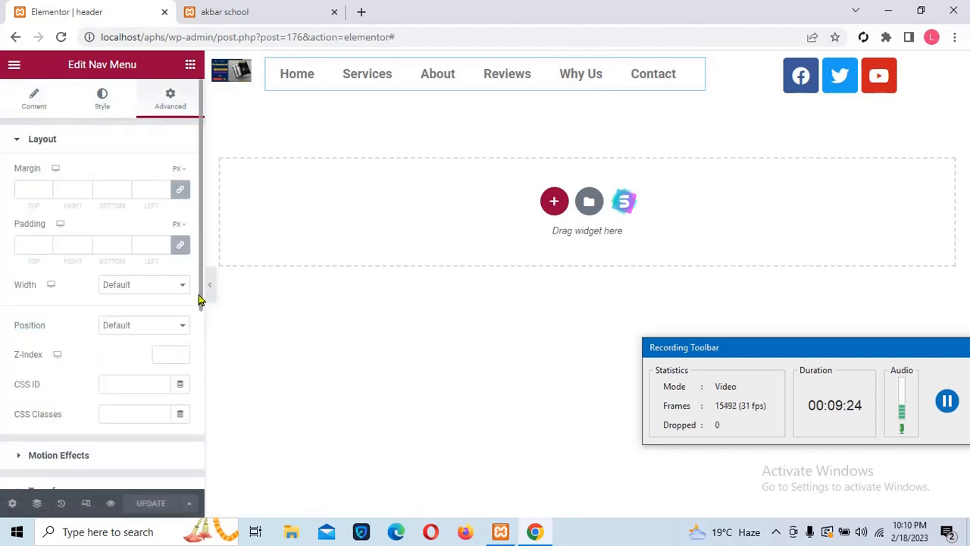
scroll(201, 298, down, 4)
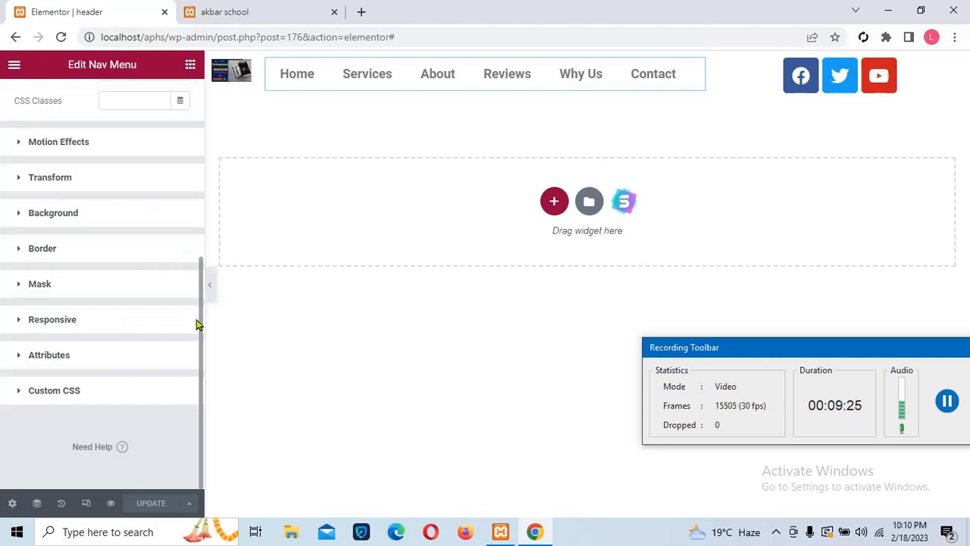
click(68, 218)
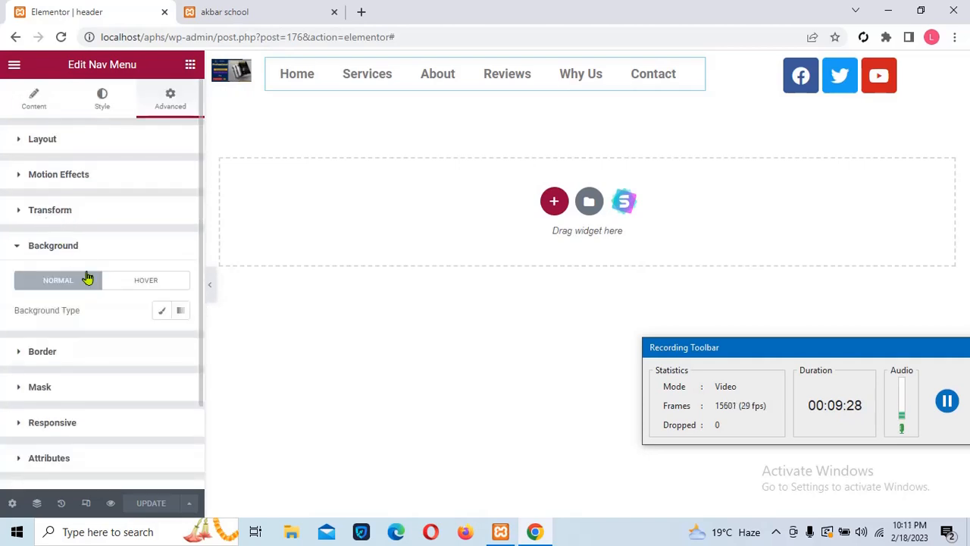
click(139, 282)
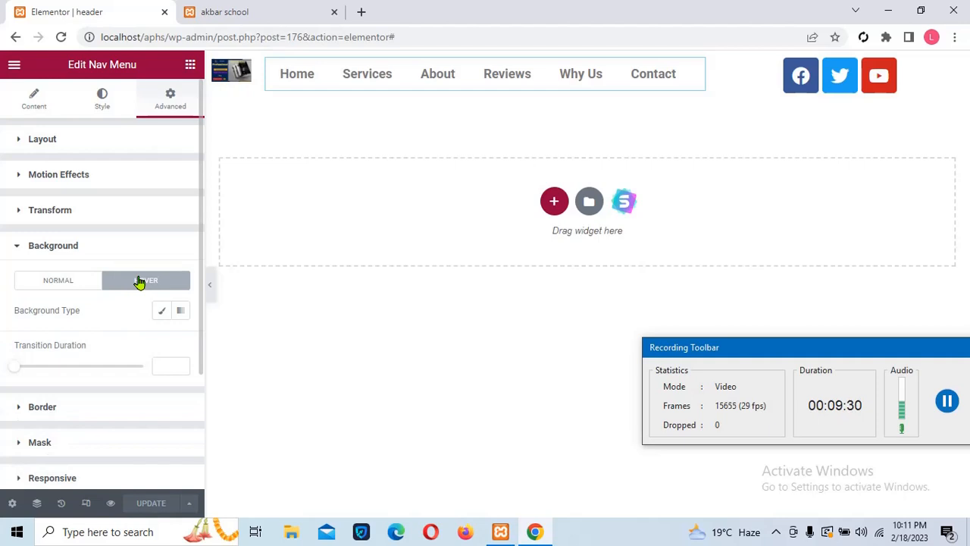
click(181, 315)
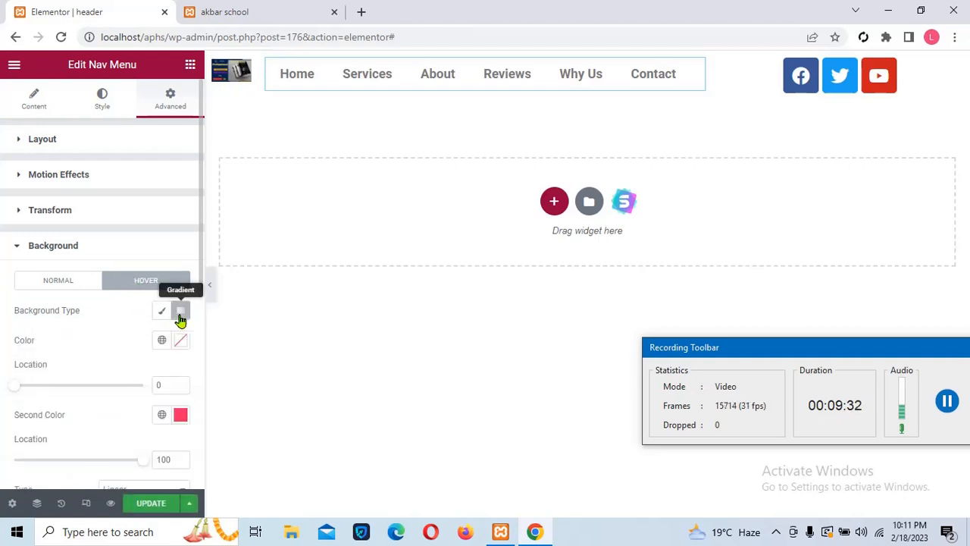
Step: Set the hover gradient's second color to a semi-transparent #712336 and update the header template
click(180, 415)
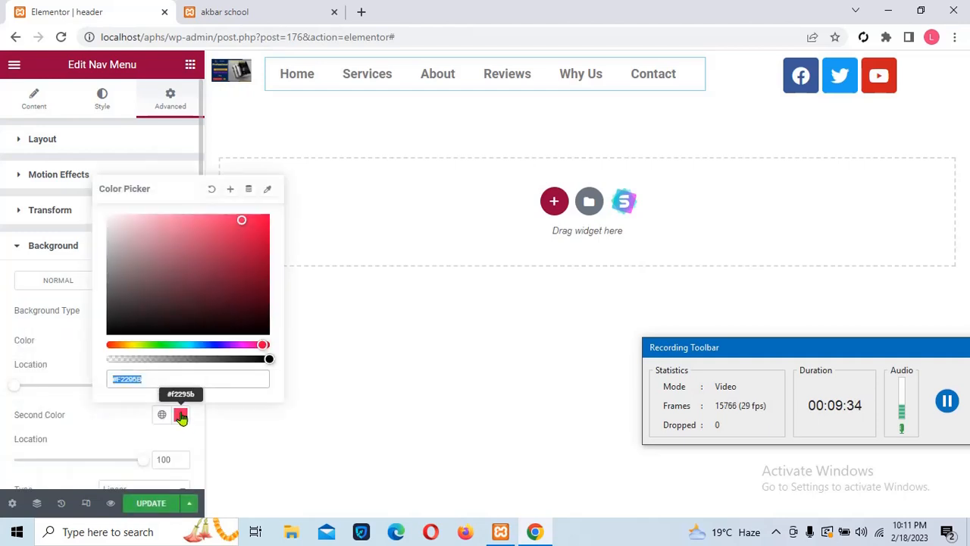
click(219, 281)
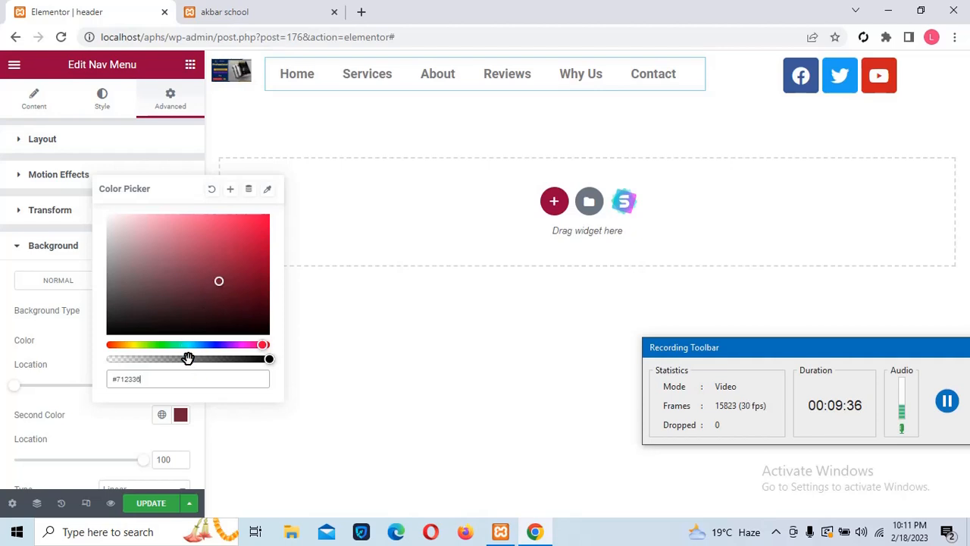
click(188, 359)
click(156, 499)
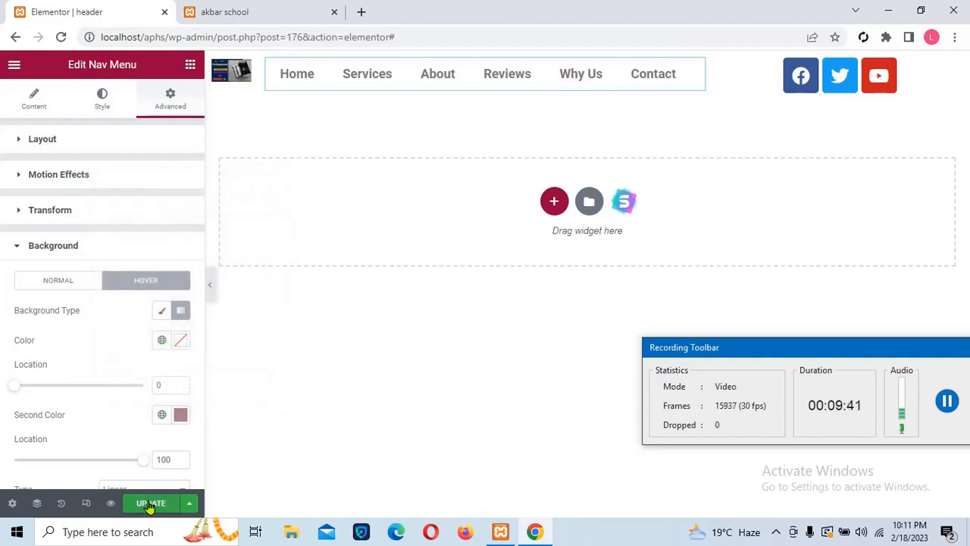
click(151, 506)
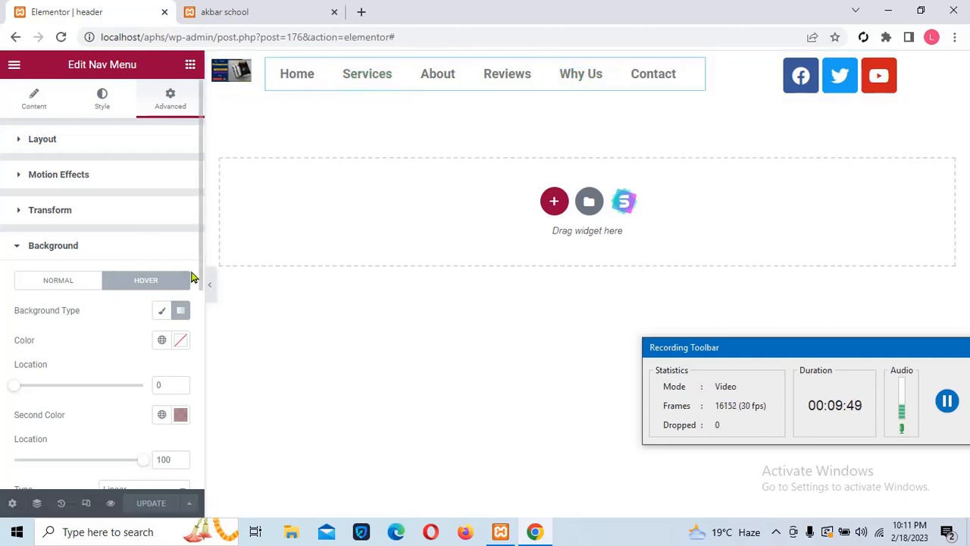
Step: Leave the header editor and start a new template in the Elementor Header & Footer Builder
scroll(199, 281, down, 5)
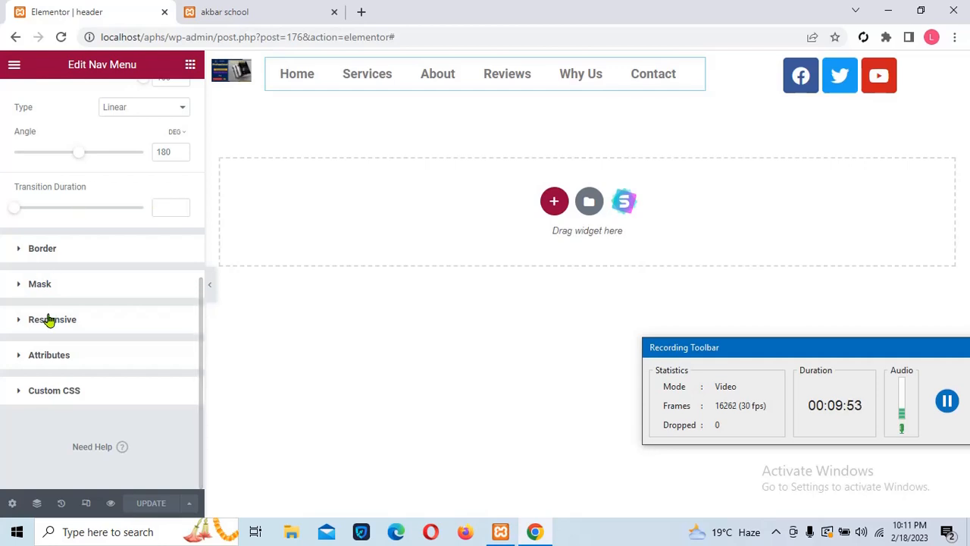
click(15, 38)
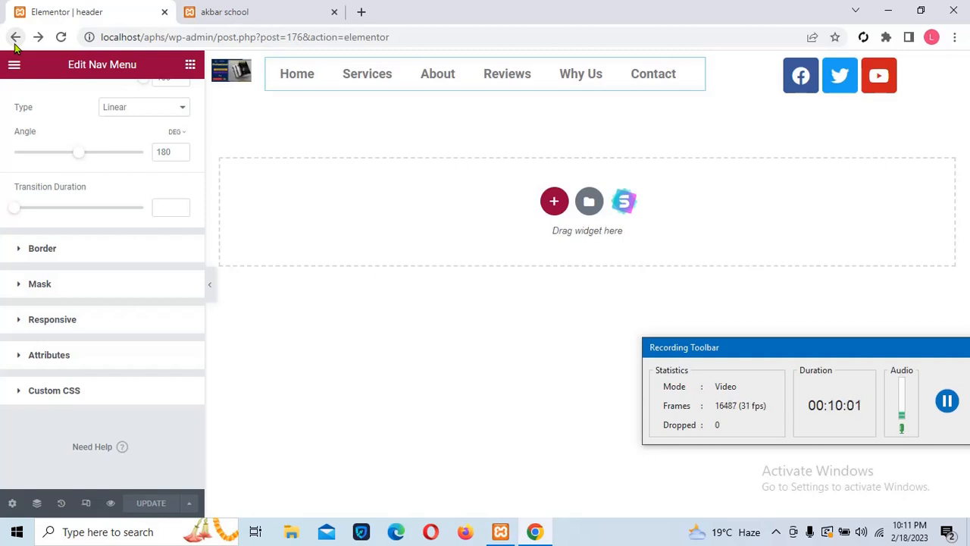
click(16, 43)
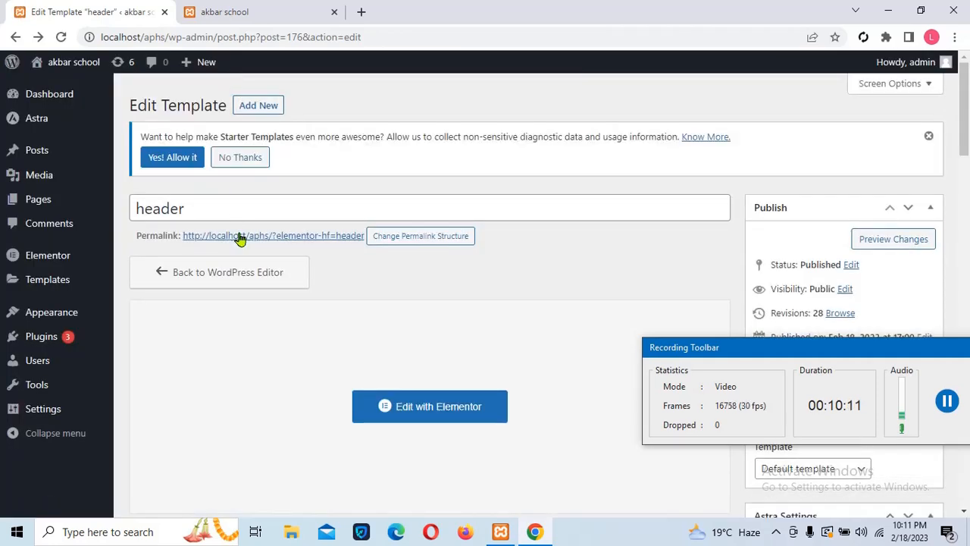
mouse_move(60, 324)
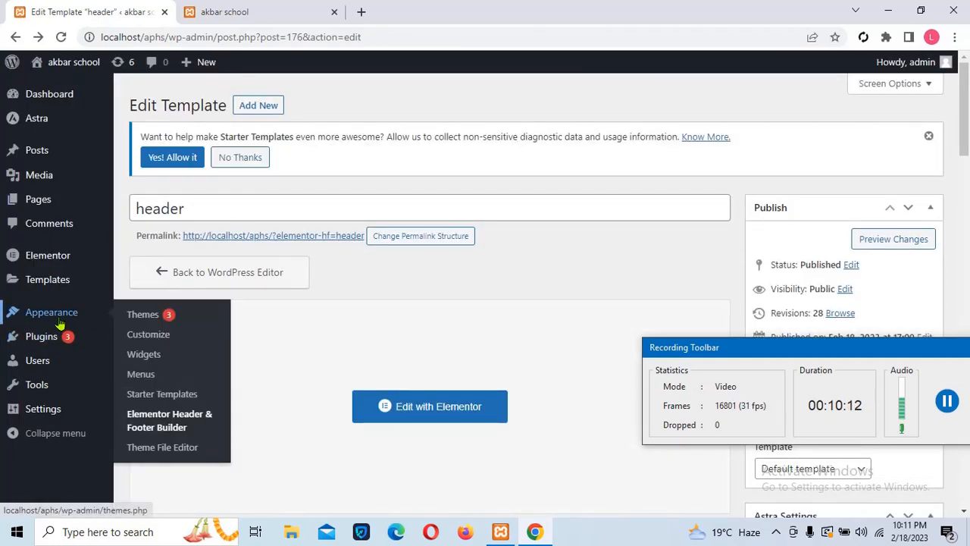
click(177, 425)
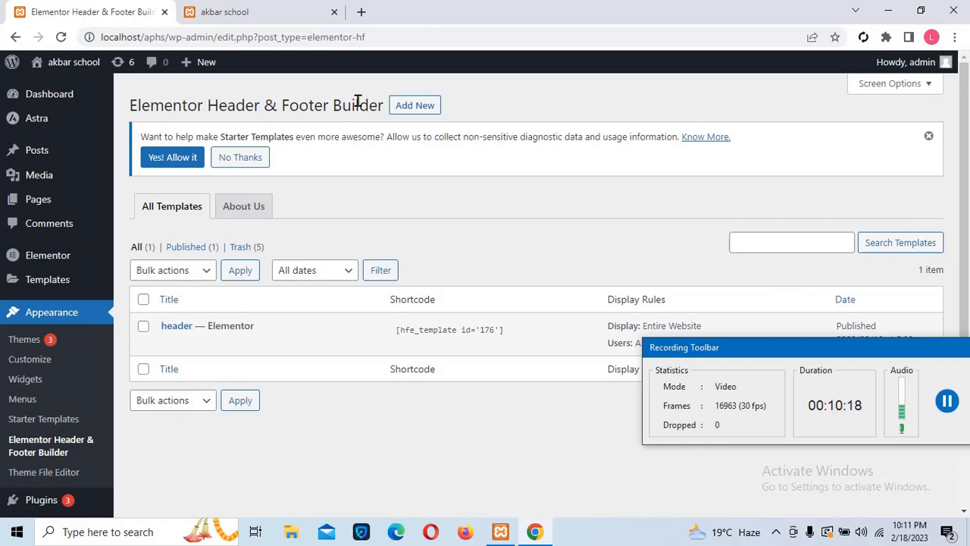
click(414, 110)
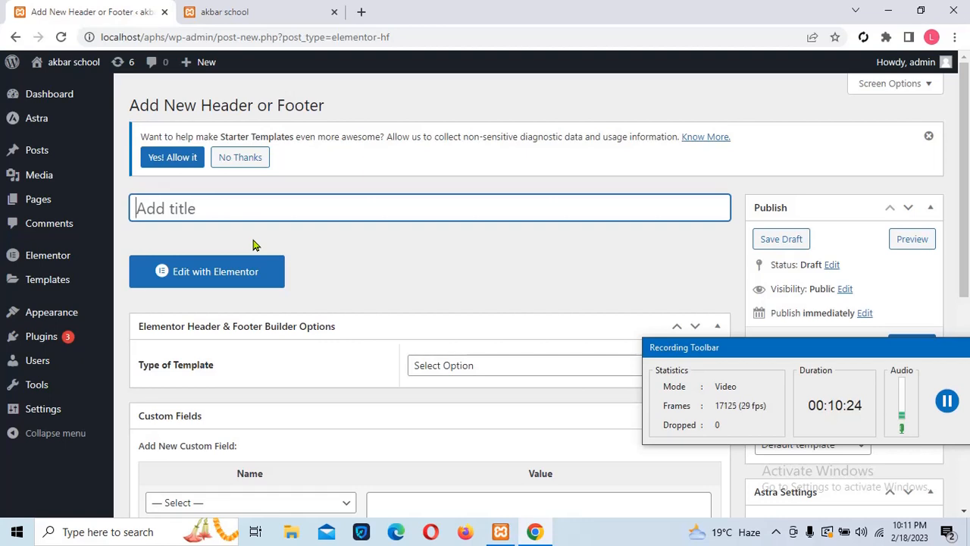
Step: Title the new template "footer" and set its template type to Footer
text(foo)
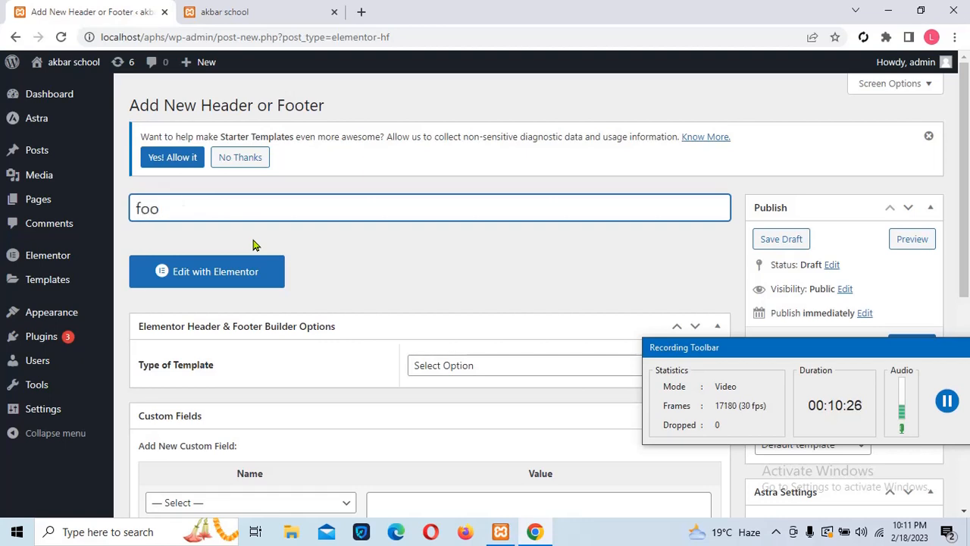
text(ter)
drag(965, 198, 944, 325)
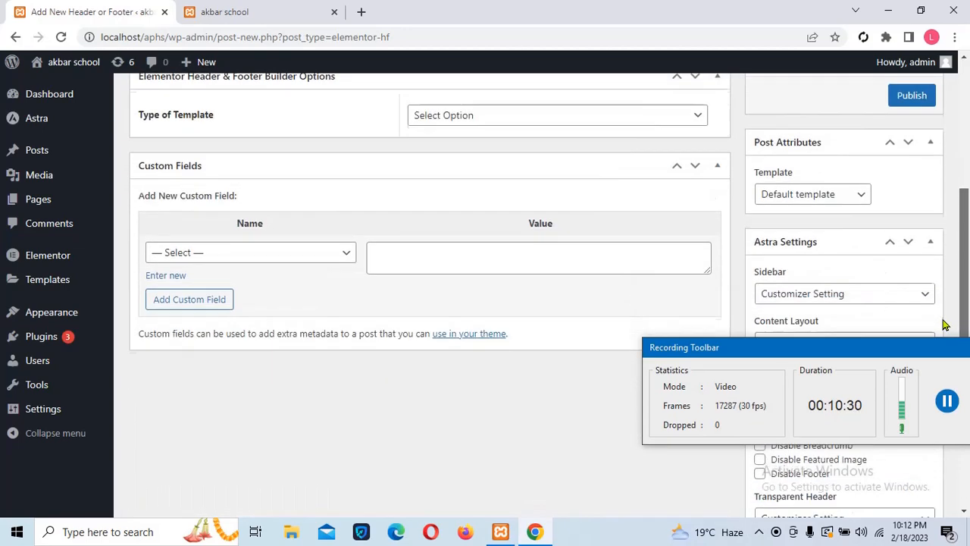
click(506, 120)
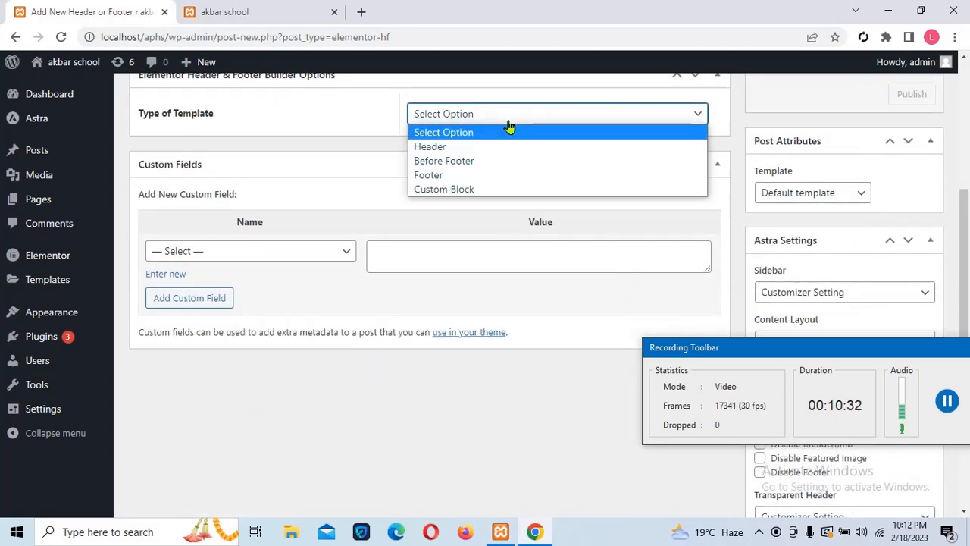
click(486, 177)
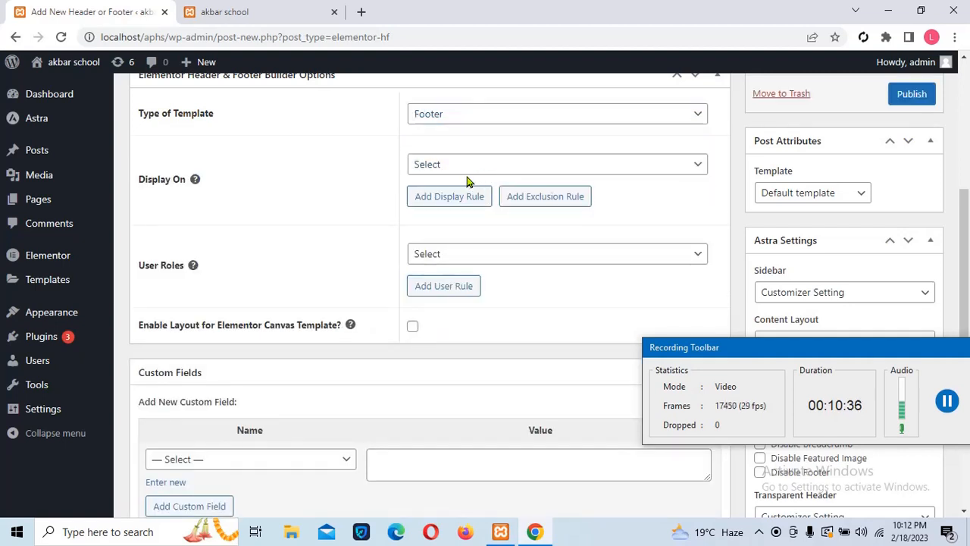
Step: Display the footer on the Entire Website for All user roles, enable the Elementor Canvas layout, and publish it
click(459, 172)
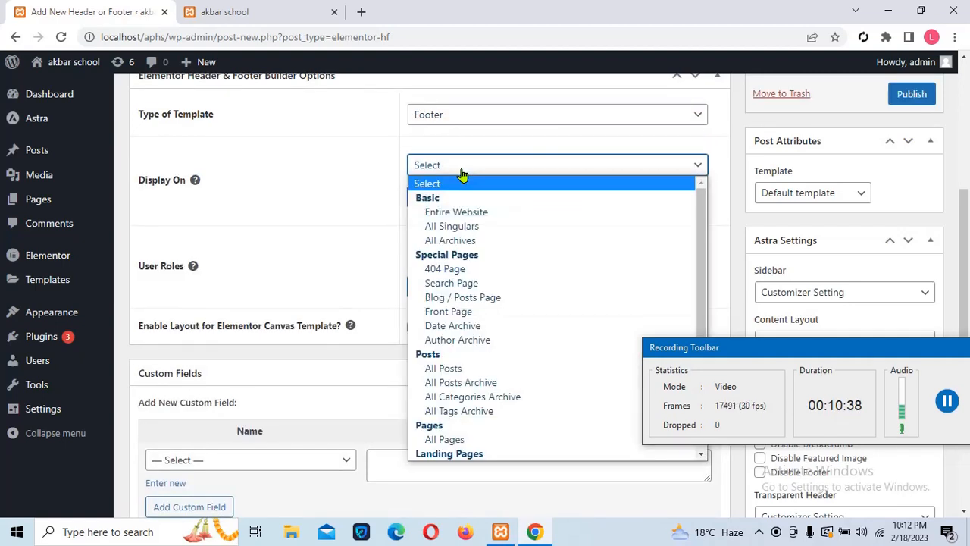
click(462, 212)
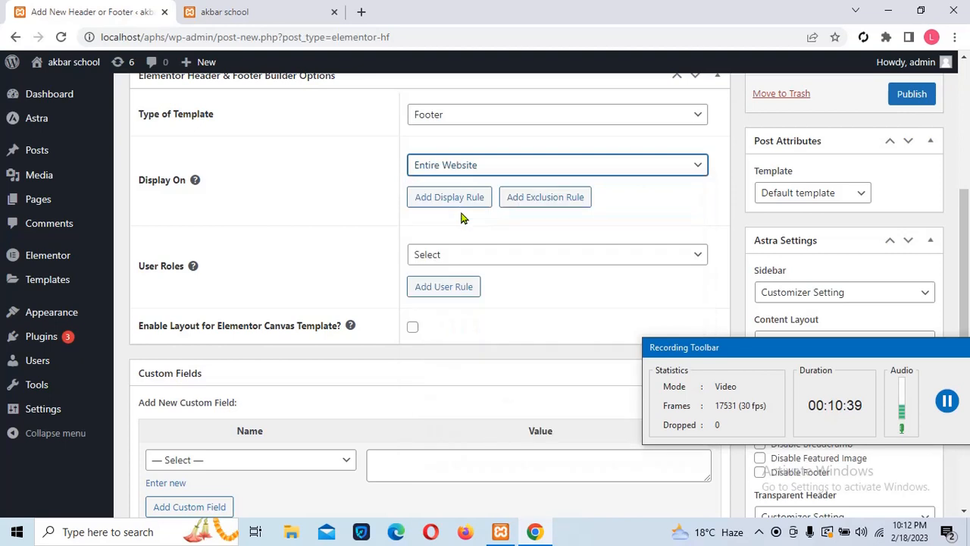
click(451, 260)
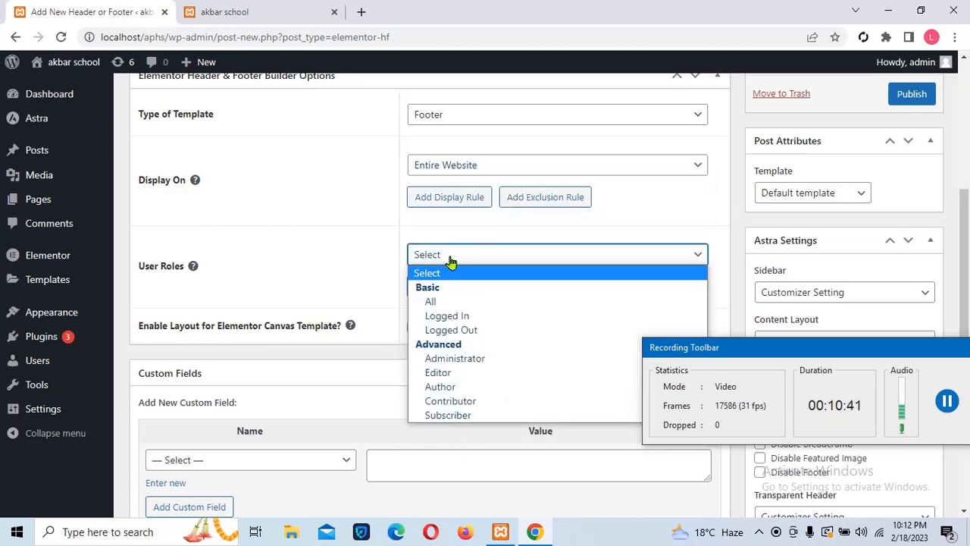
click(456, 304)
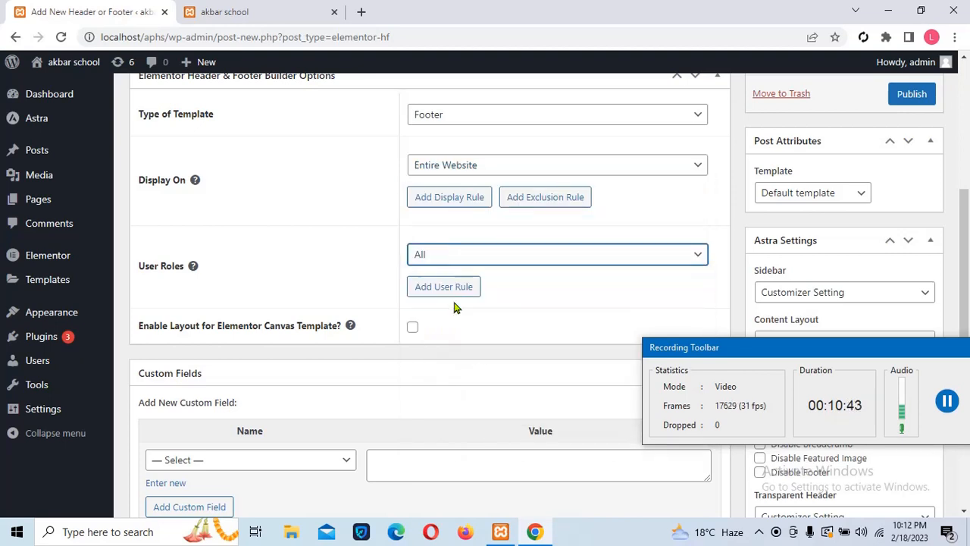
click(413, 327)
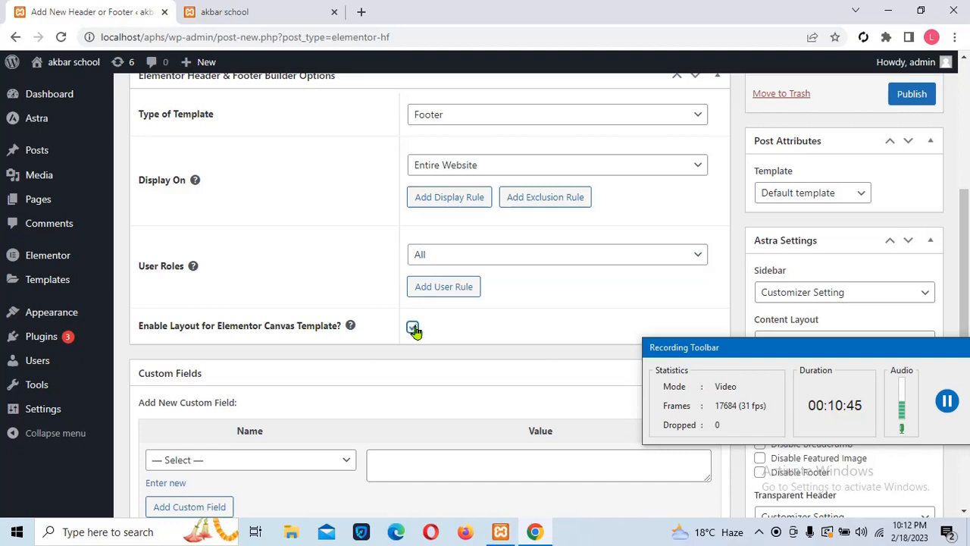
click(906, 104)
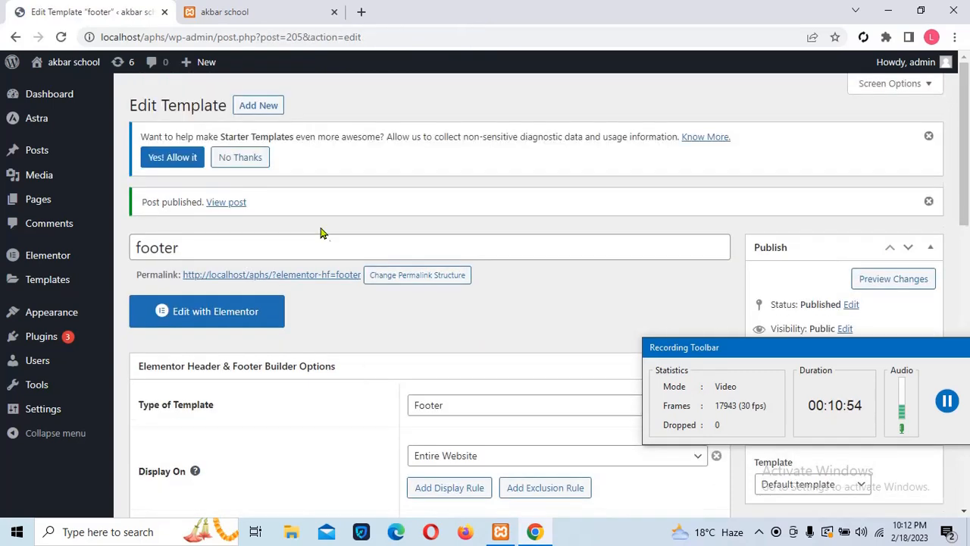
Step: Open the footer template in Elementor, add a section with three equal columns, and update the template
click(236, 324)
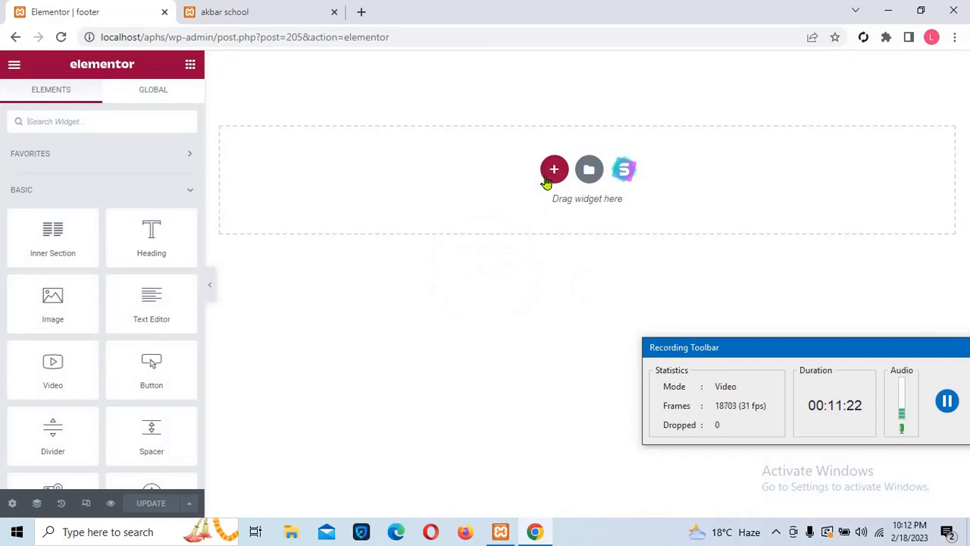
click(265, 13)
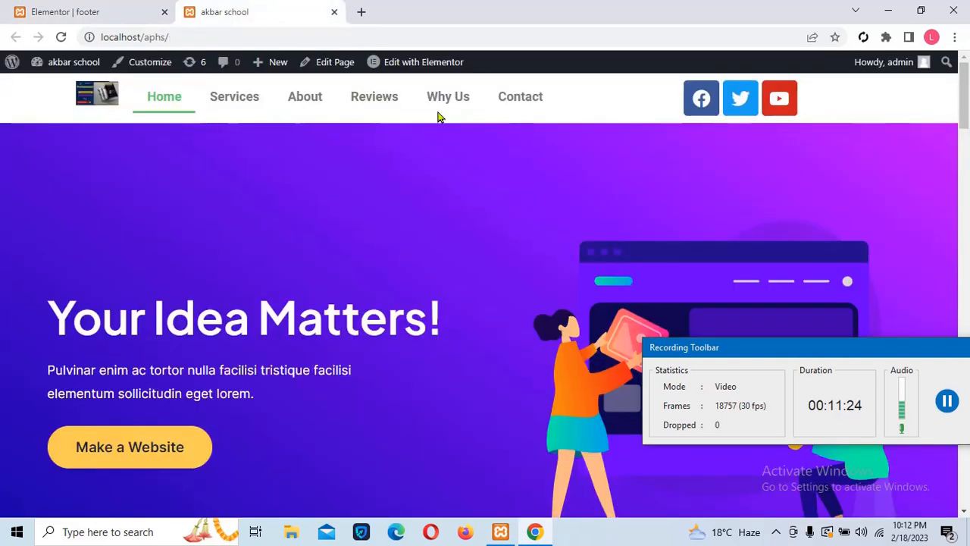
click(97, 11)
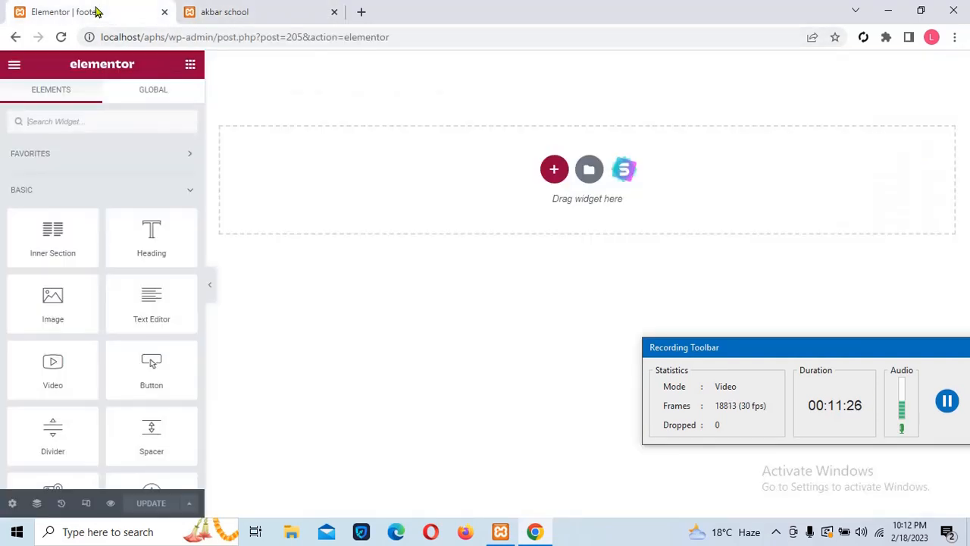
click(547, 173)
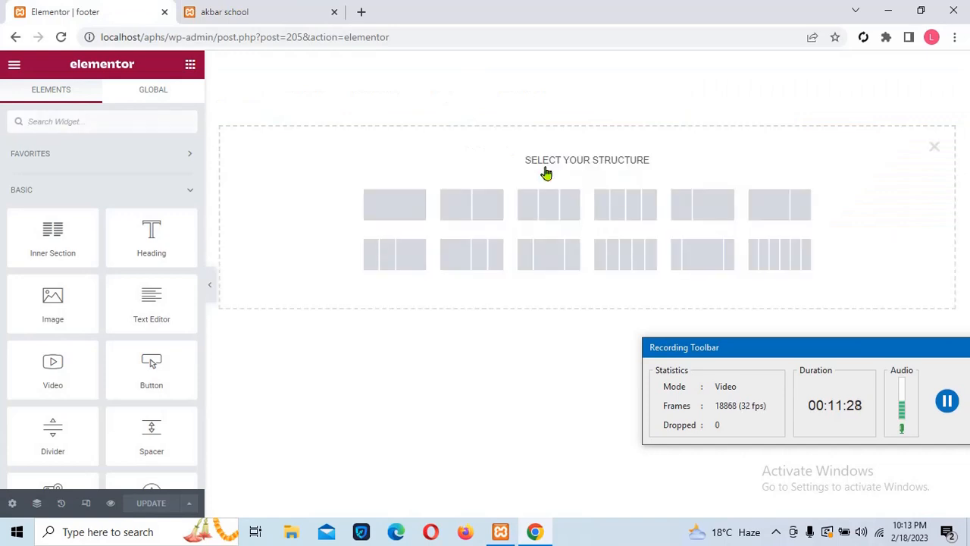
click(553, 219)
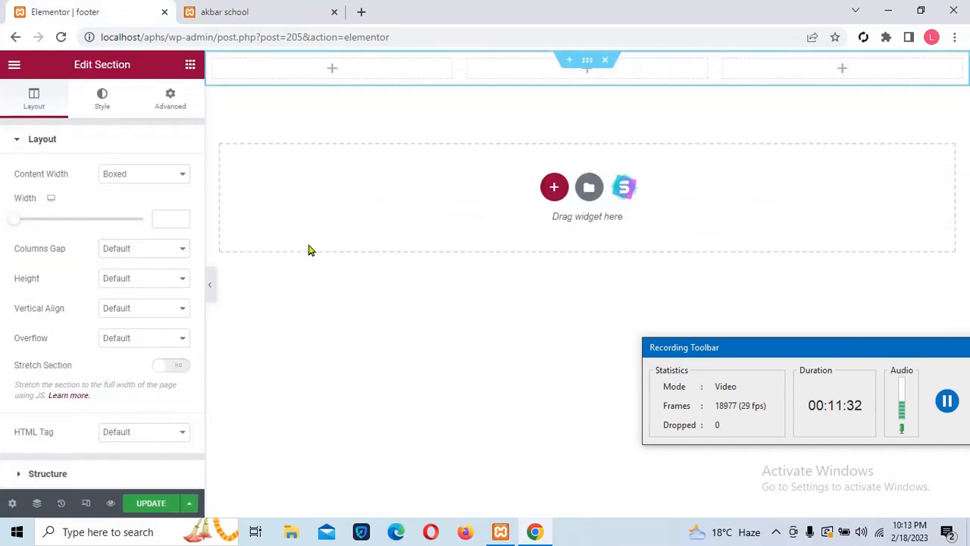
click(152, 505)
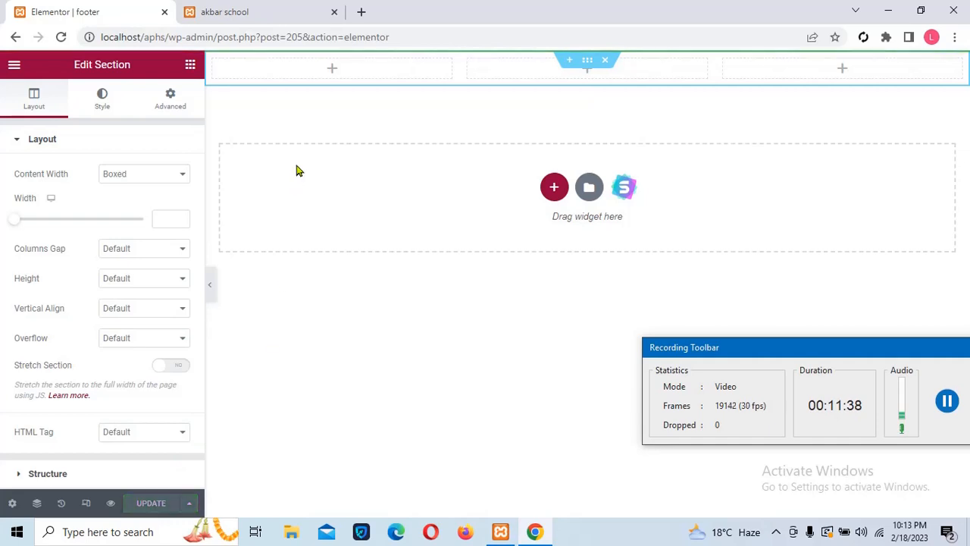
Step: Add an Image widget to the footer's empty first column and update the template
click(332, 76)
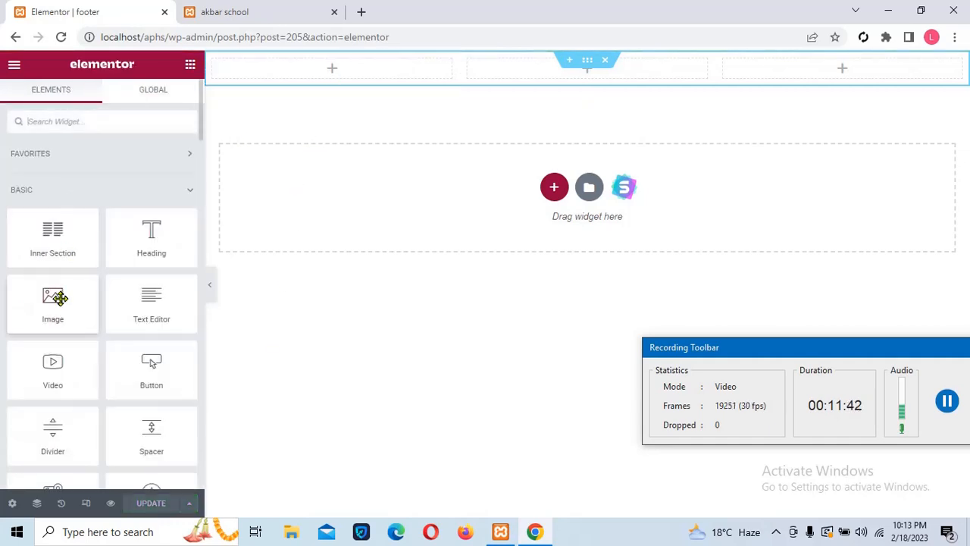
drag(58, 310, 336, 80)
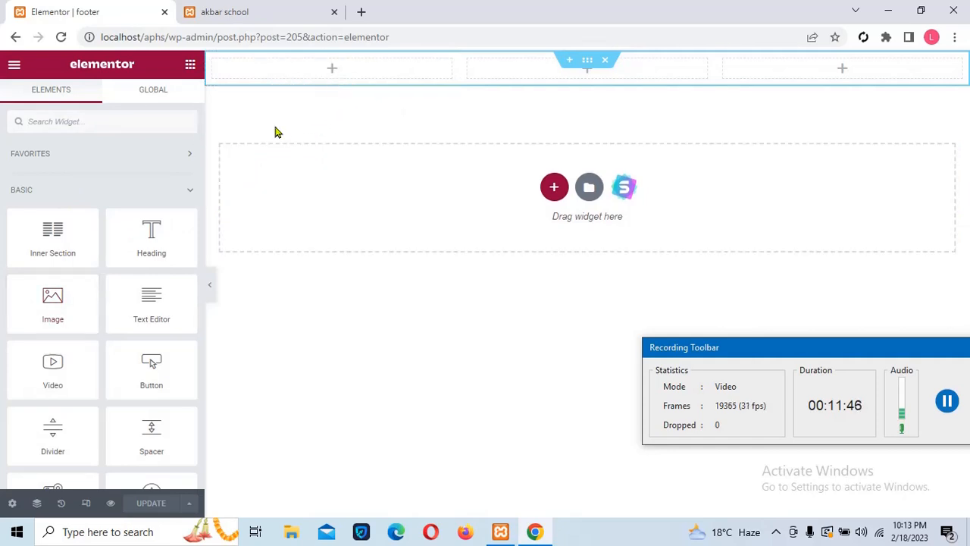
drag(48, 302, 311, 83)
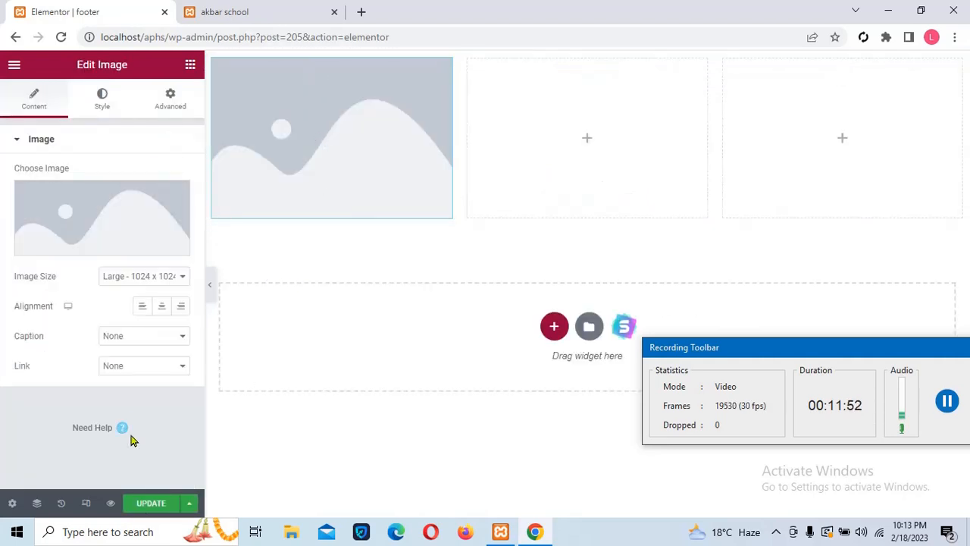
click(143, 507)
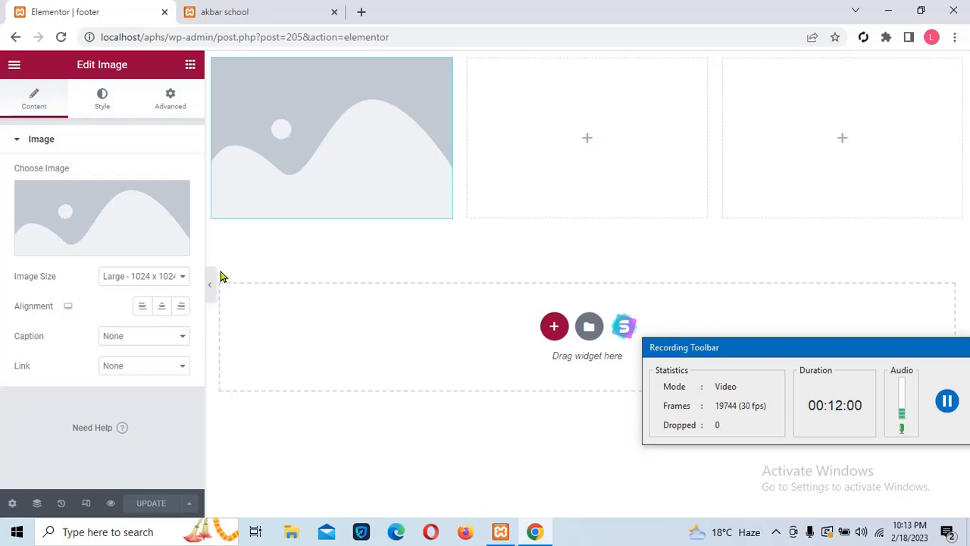
Step: Set the first column's image to 1-1.jpg from the media library and update the footer
click(96, 223)
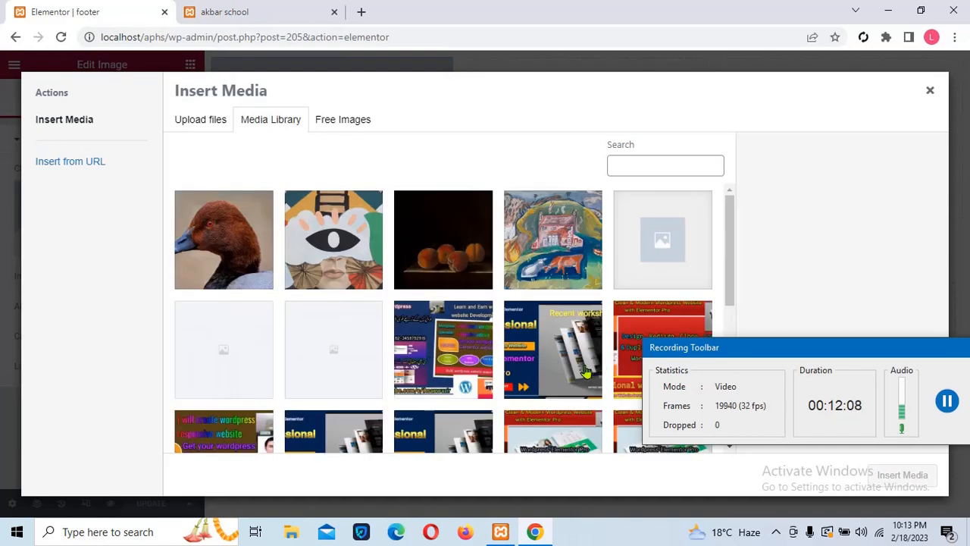
click(460, 359)
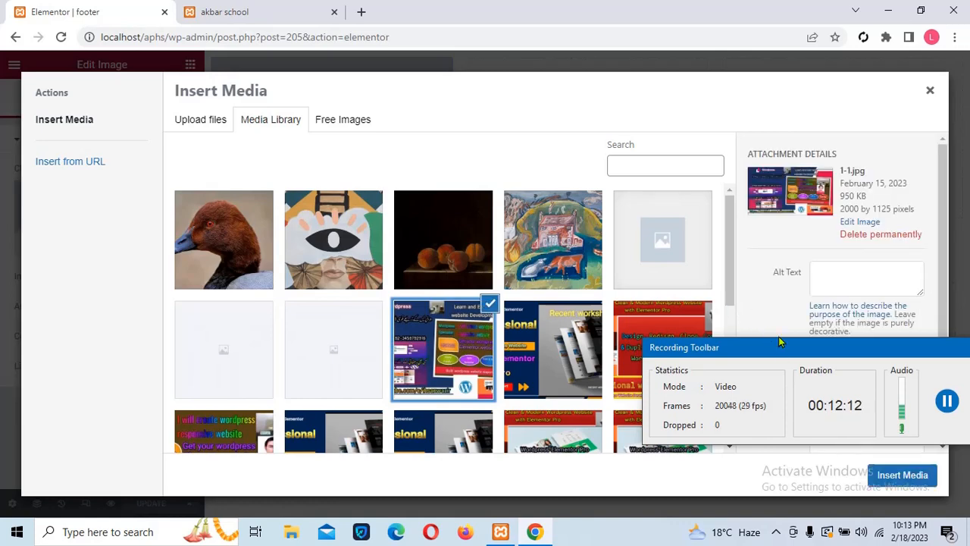
click(899, 476)
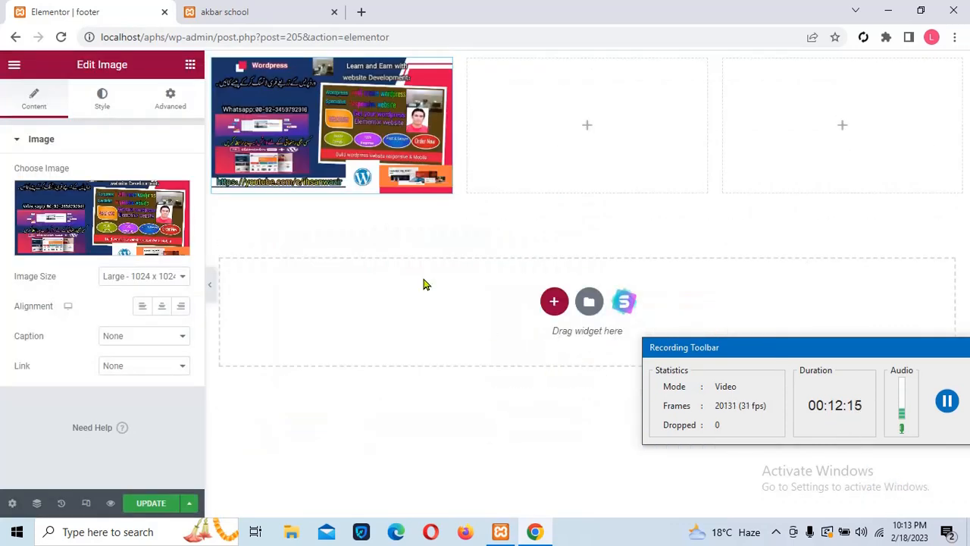
click(150, 505)
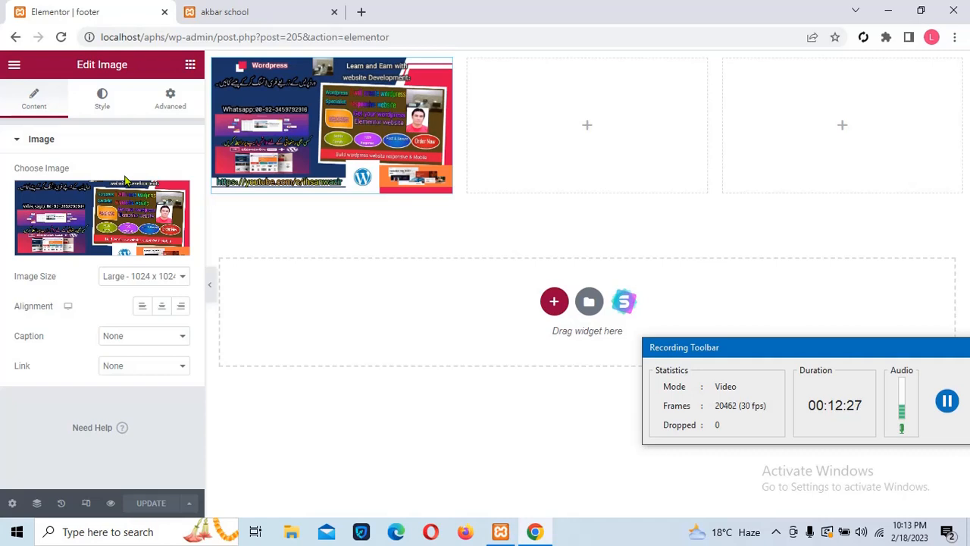
Step: Add a Text Editor widget below the image in the first column and update the footer
click(190, 66)
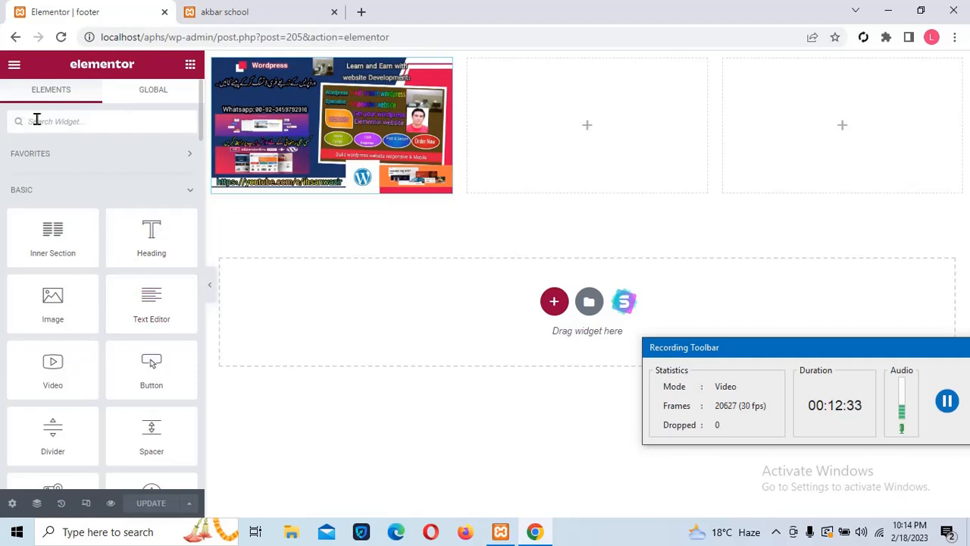
click(50, 127)
text(text)
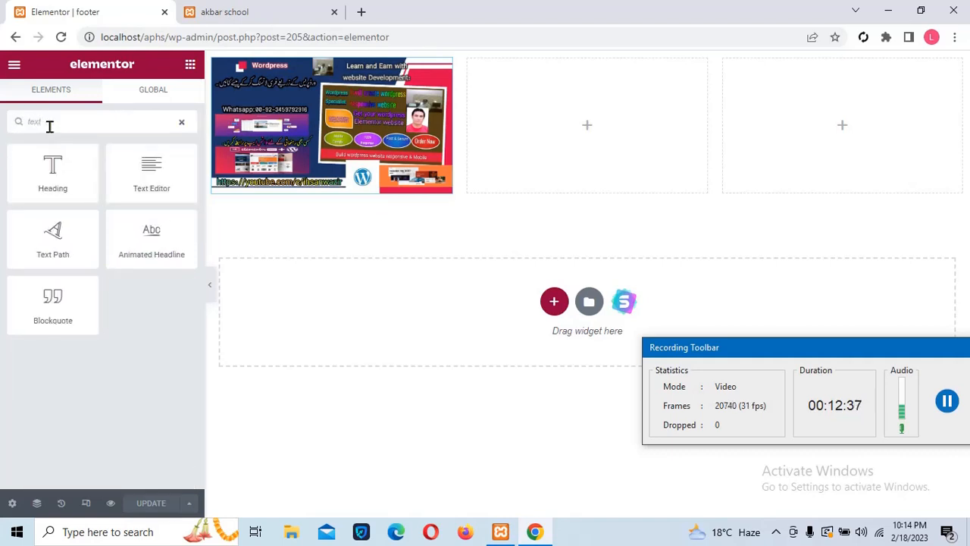
drag(151, 174, 300, 204)
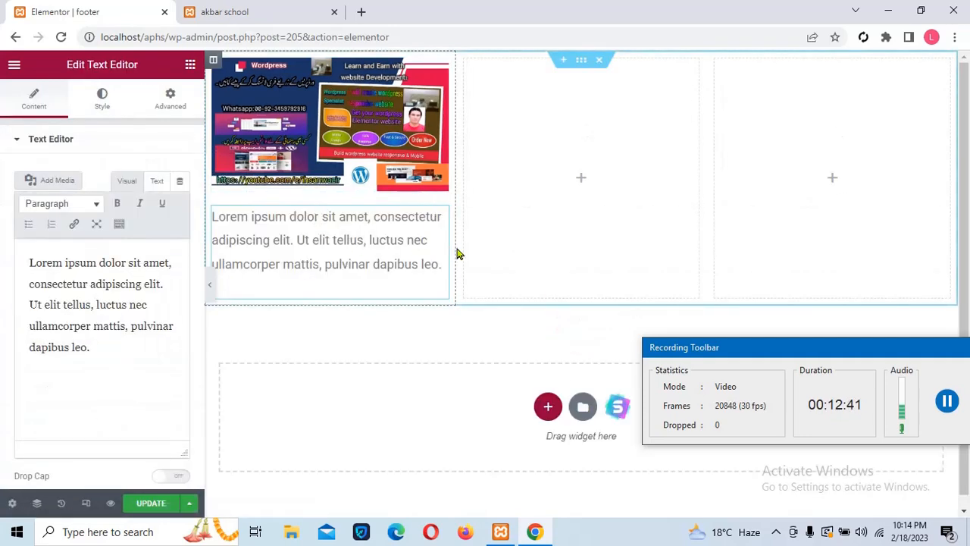
click(149, 505)
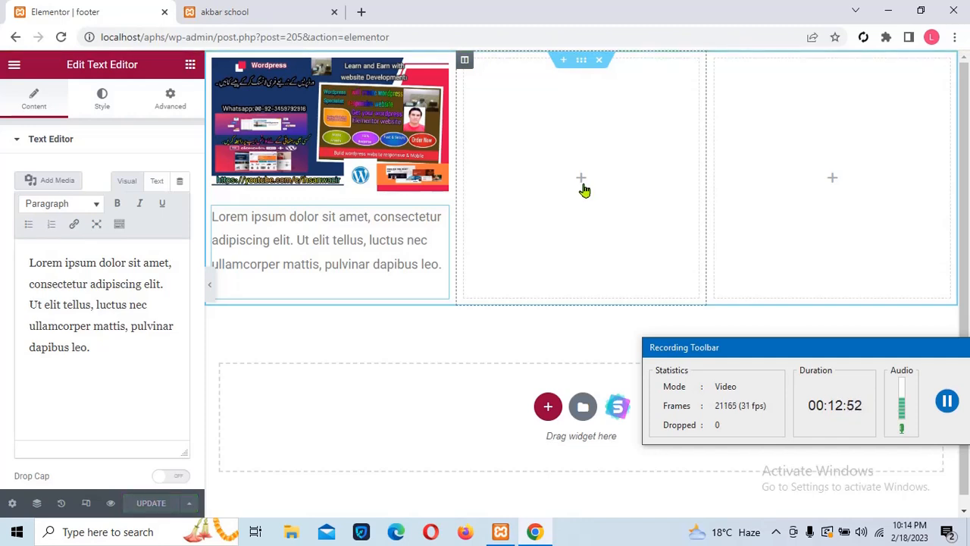
click(582, 185)
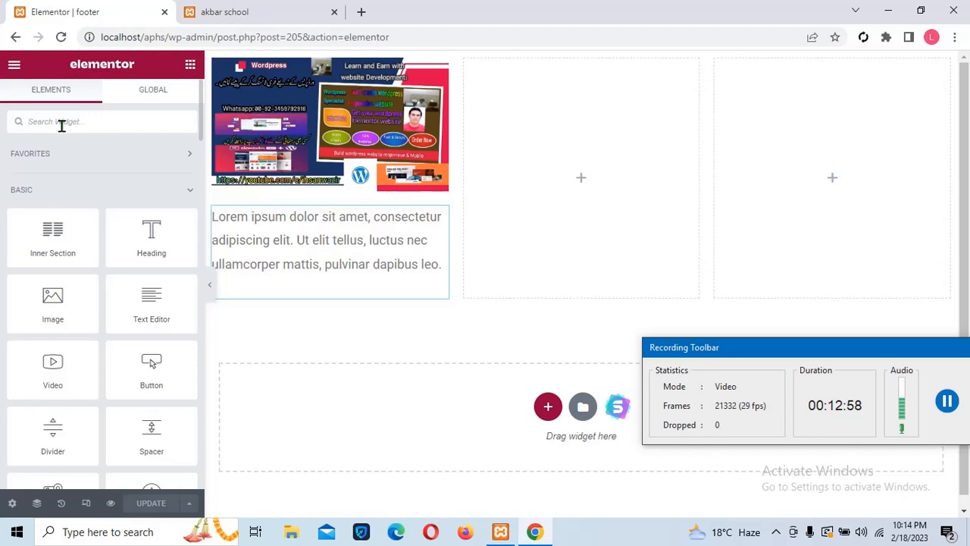
text(r)
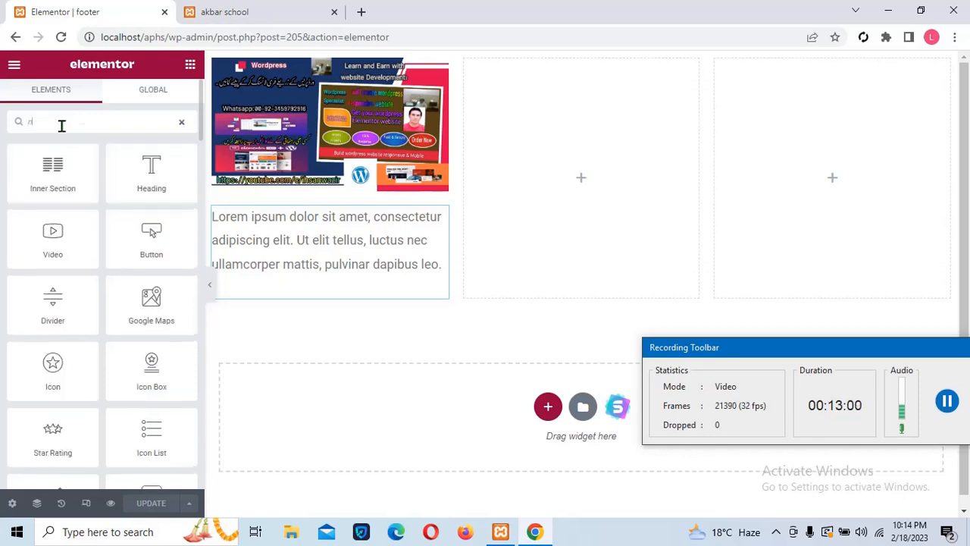
text(e)
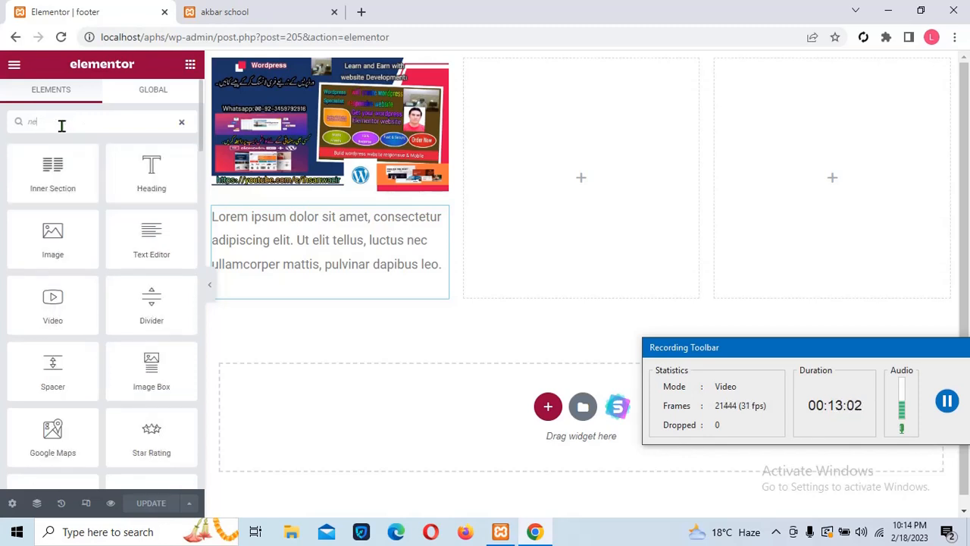
key(BackSpace)
key(BackSpace)
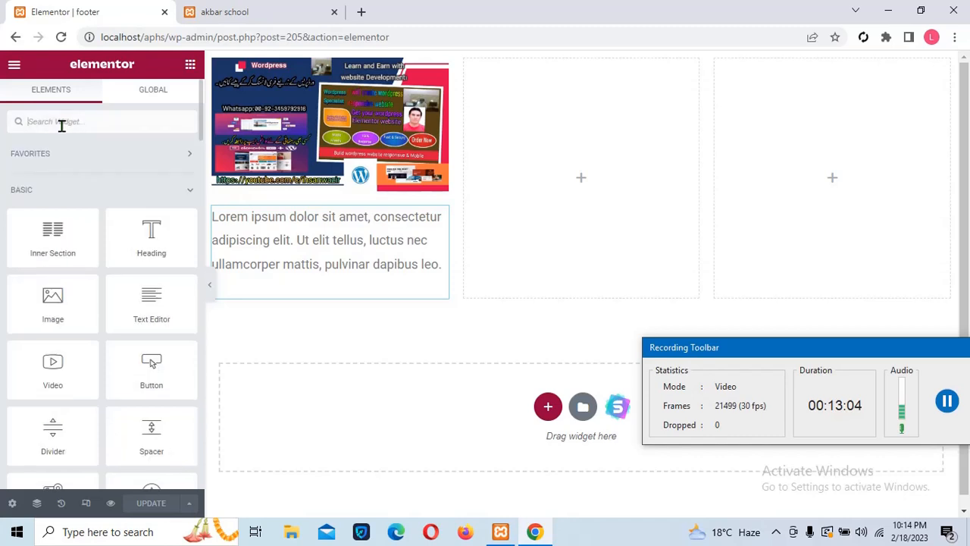
text(usel)
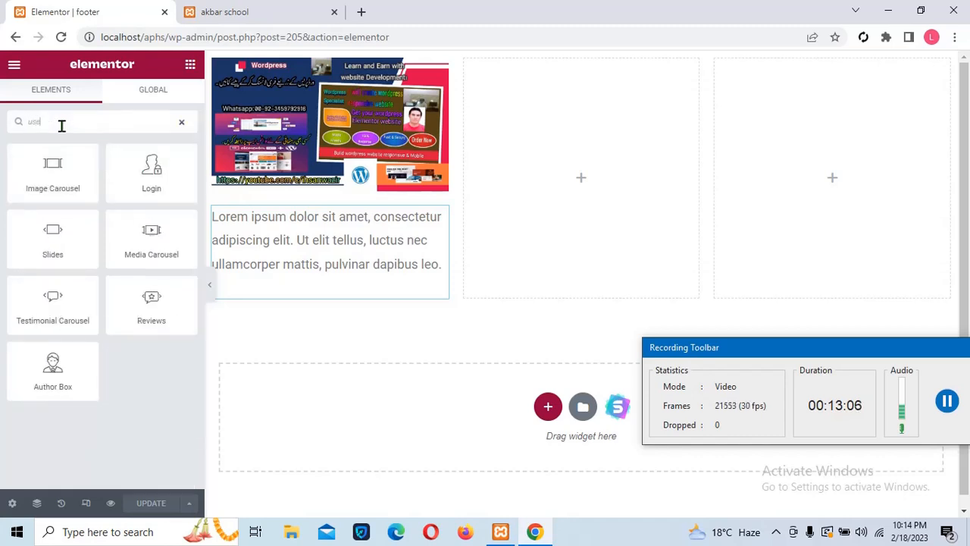
key(BackSpace)
key(BackSpace)
key(BackSpace)
key(BackSpace)
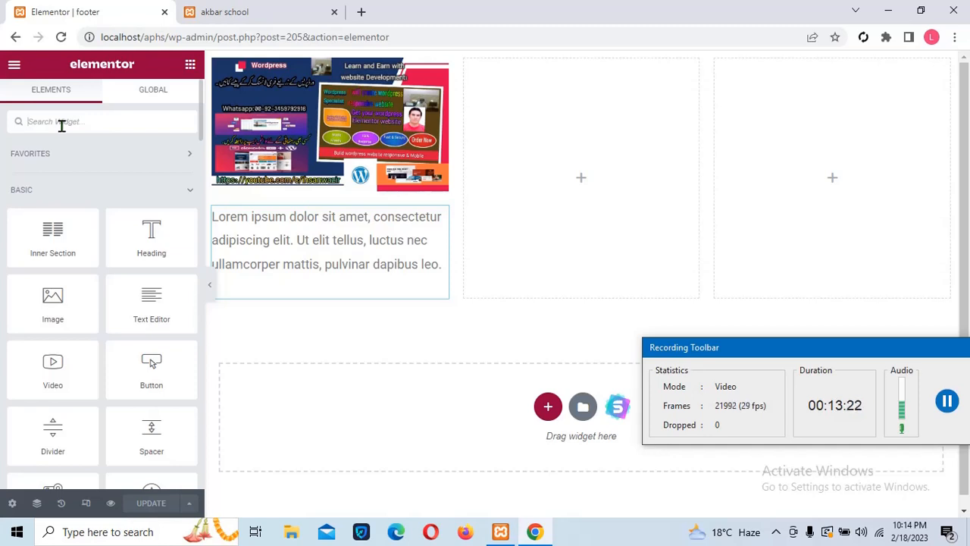
Step: Find the Navigation Menu widget, add it to the footer's middle column, and update the template
text(nav)
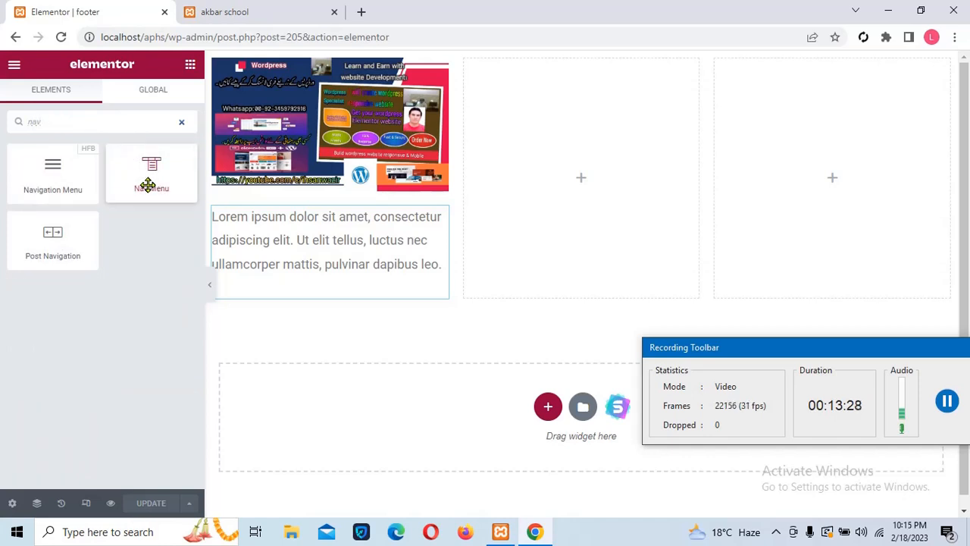
drag(46, 190, 564, 212)
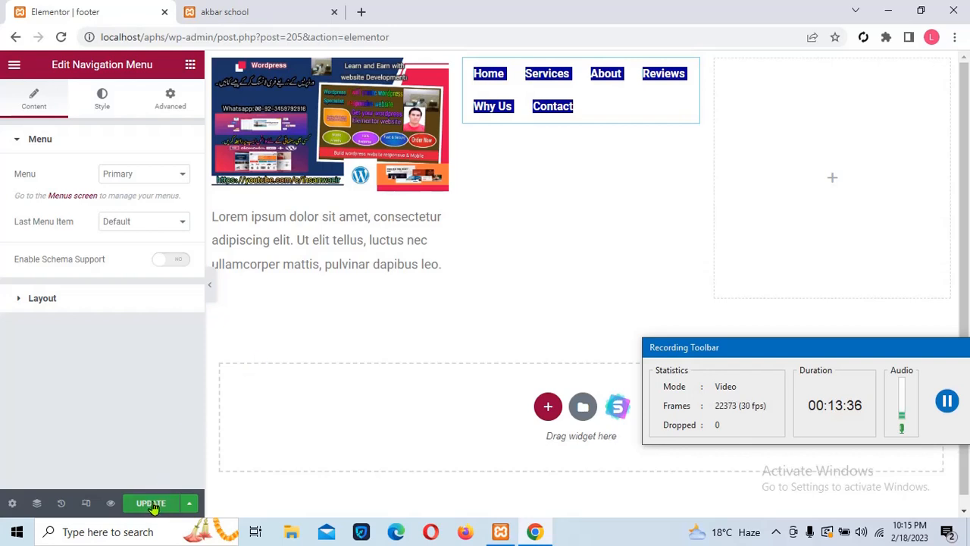
click(152, 504)
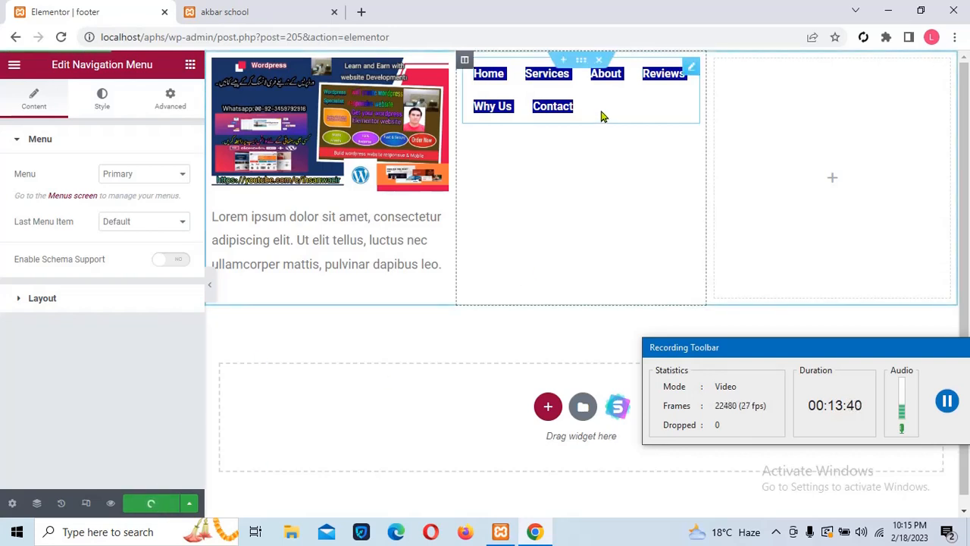
Step: Examine the navigation menu's main menu and dropdown styling and its layout, motion effects and background options
click(106, 107)
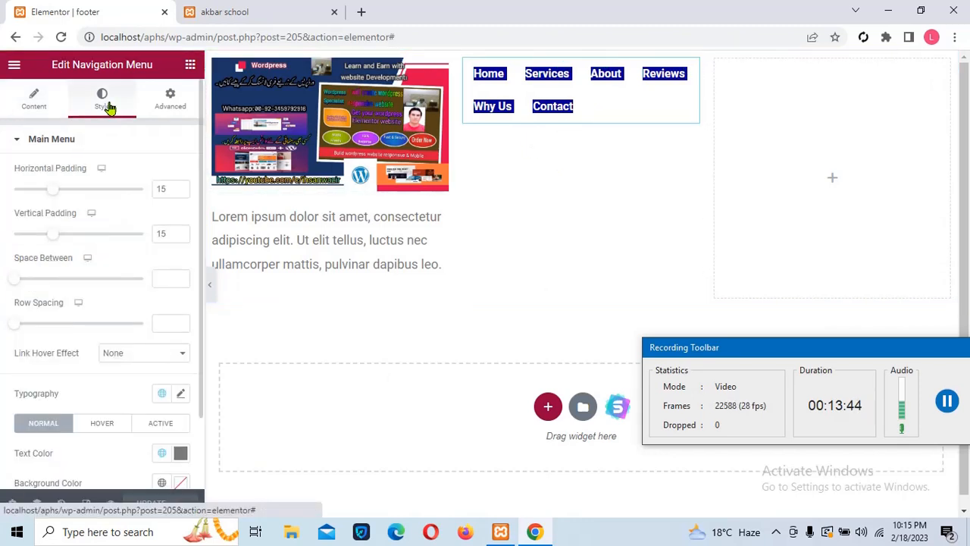
click(171, 106)
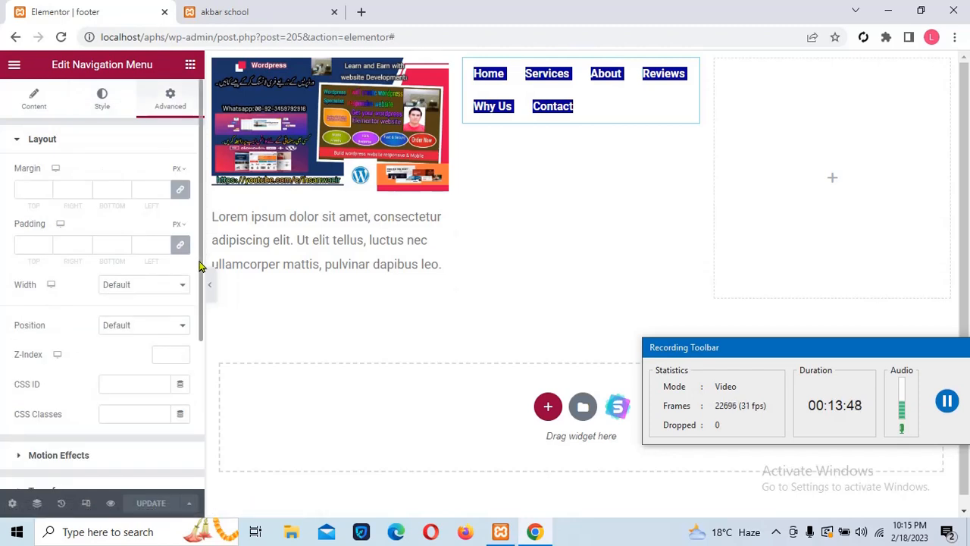
drag(200, 266, 199, 404)
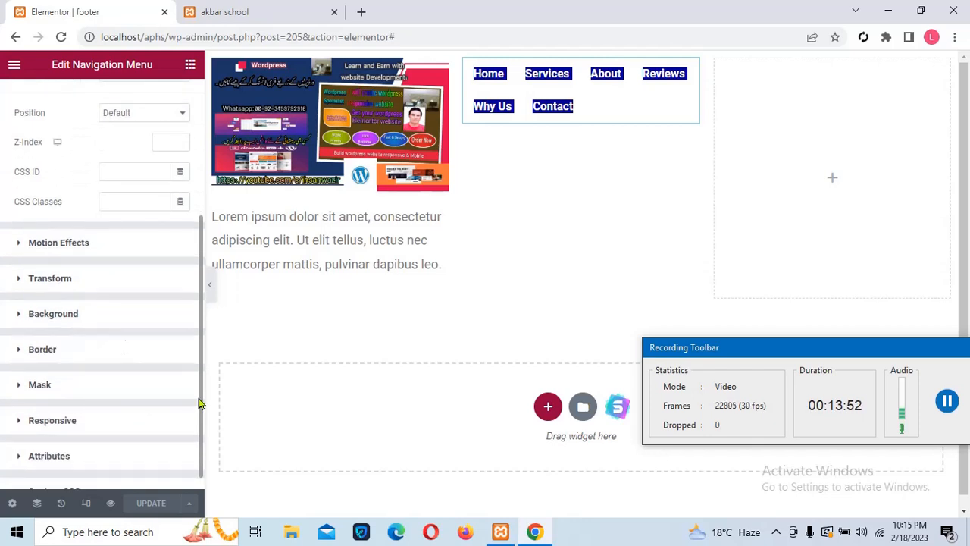
click(24, 251)
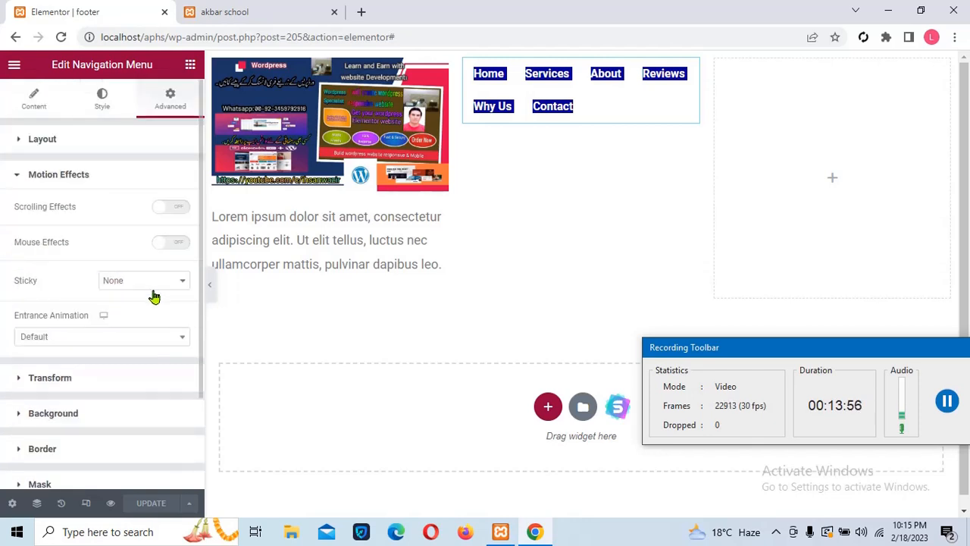
click(50, 417)
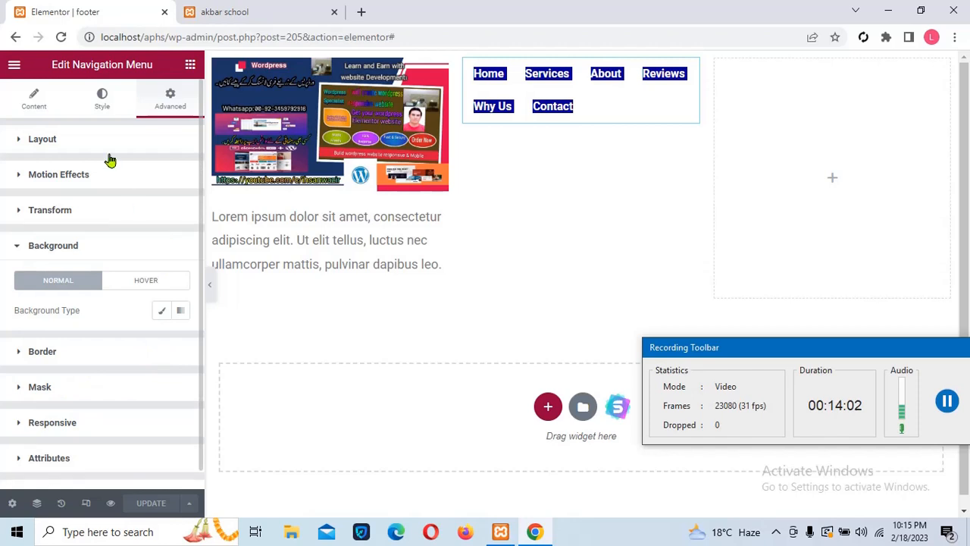
click(93, 107)
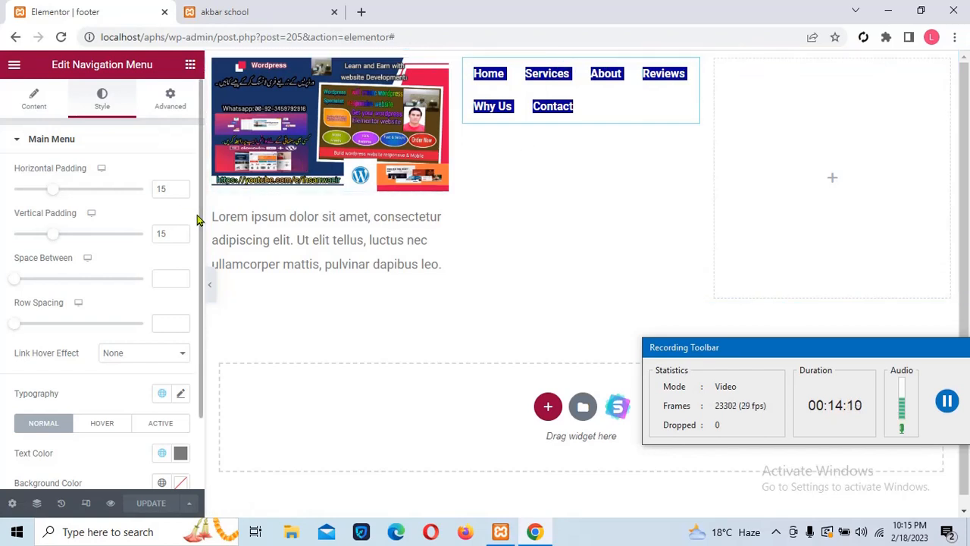
scroll(199, 224, down, 2)
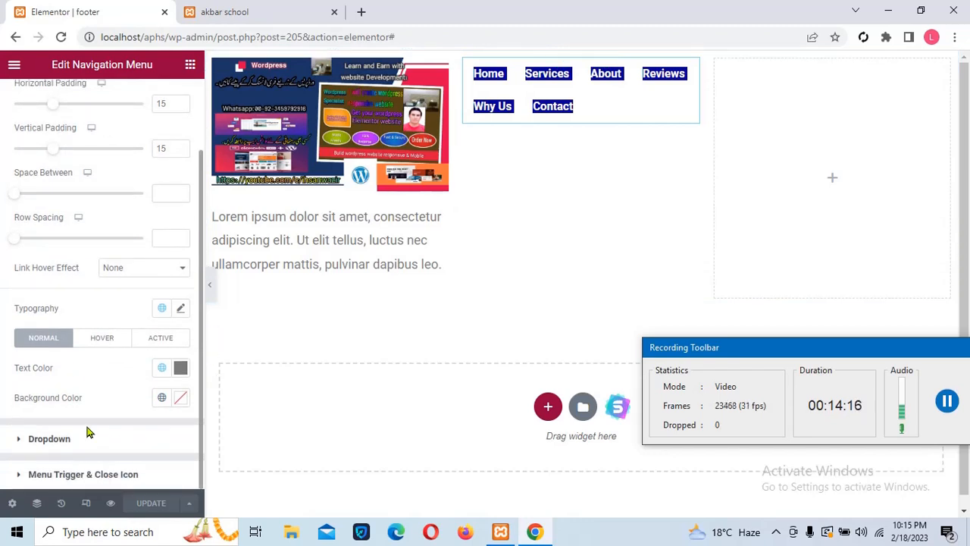
click(49, 439)
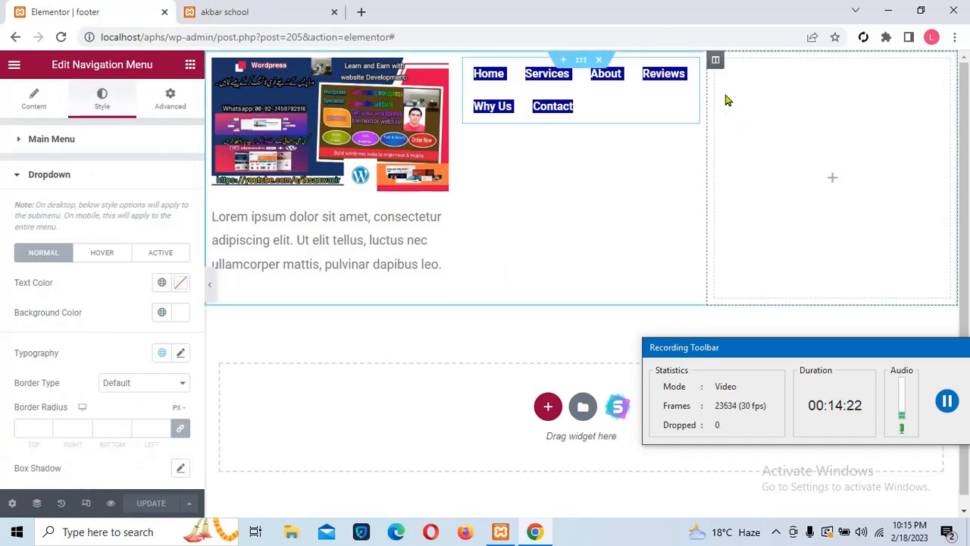
Step: Add a Google Maps widget to the footer's empty third column and update the template
click(832, 184)
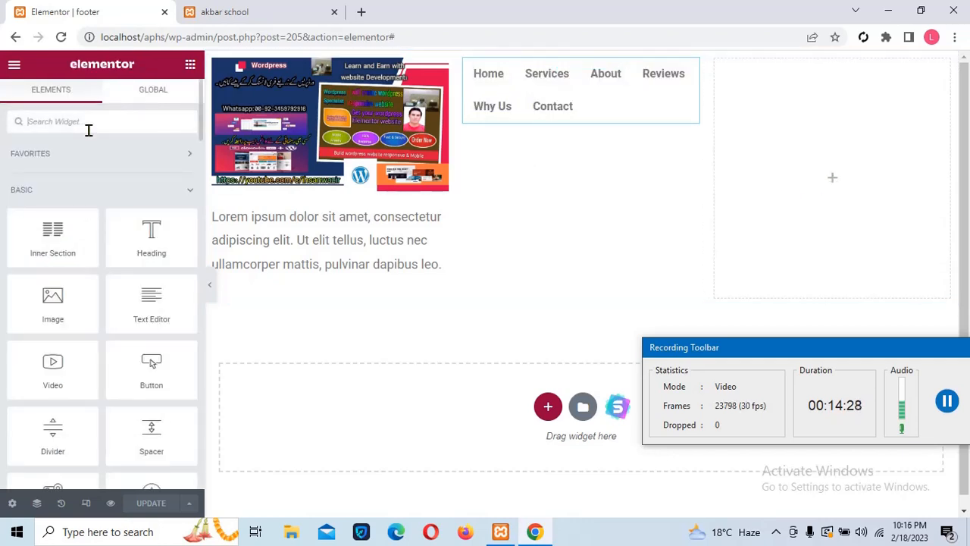
text(goo)
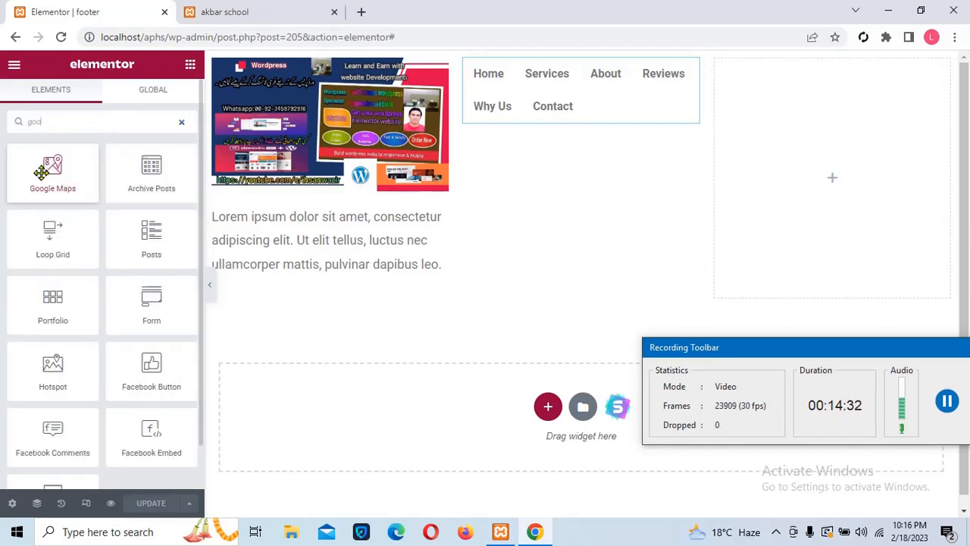
drag(75, 157, 822, 206)
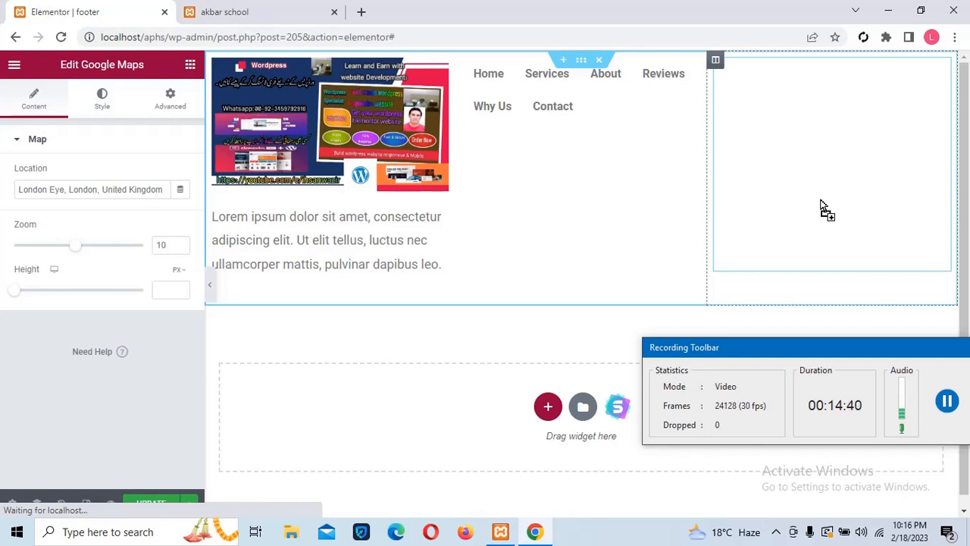
click(829, 351)
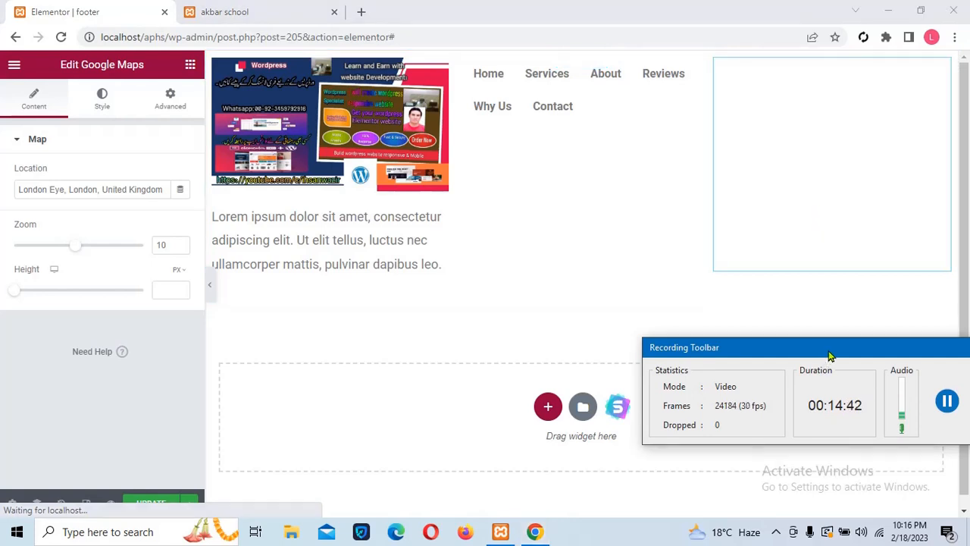
drag(828, 351, 813, 423)
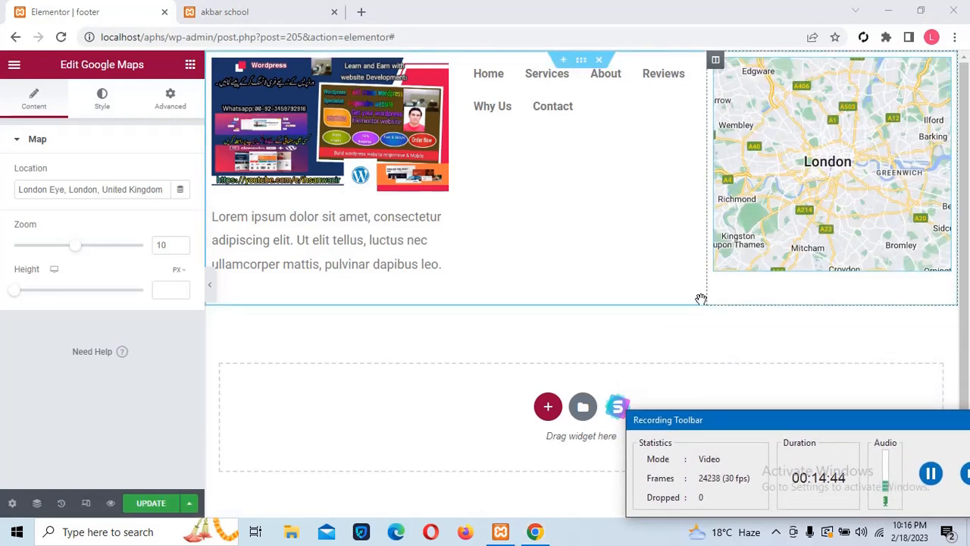
click(153, 505)
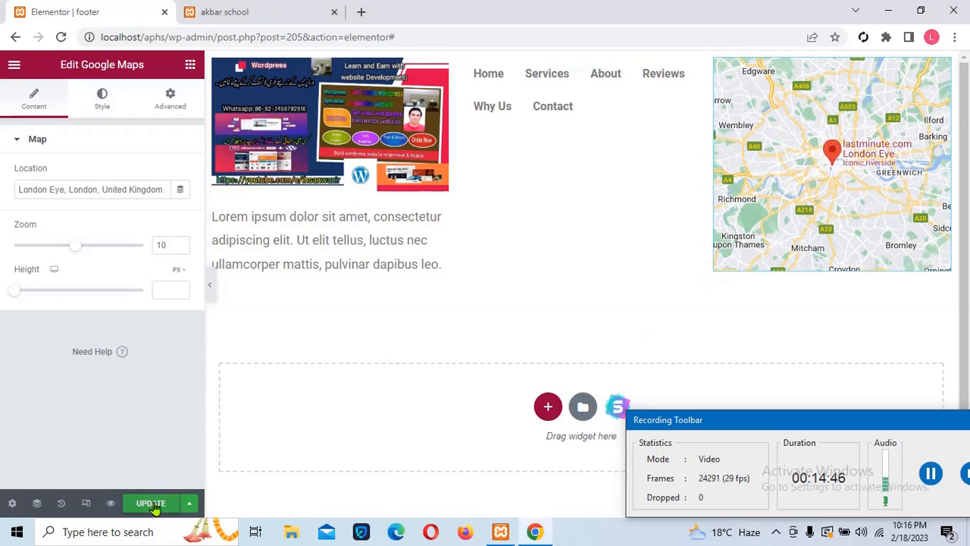
Step: Update the footer template with its map, reload the akbar school site and check the three-column footer on the live page
click(153, 506)
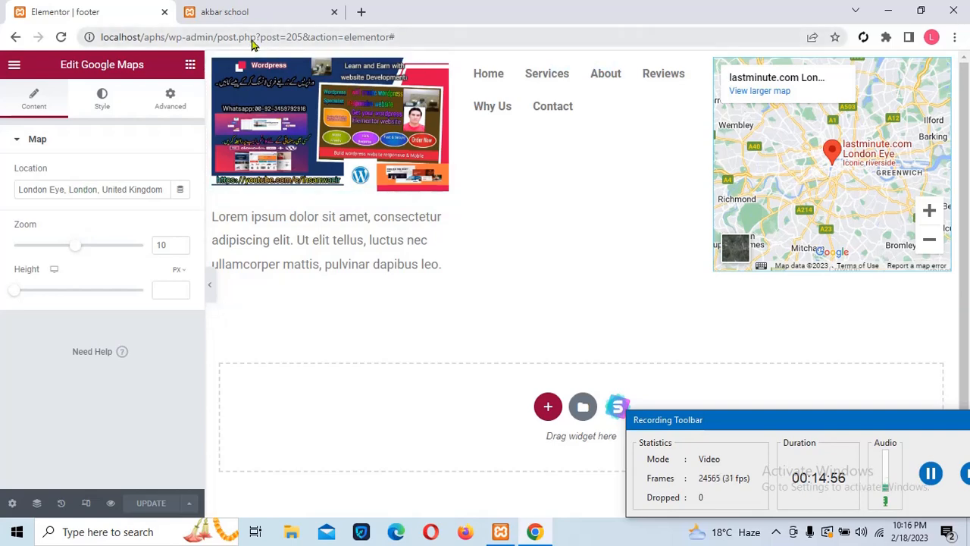
click(256, 14)
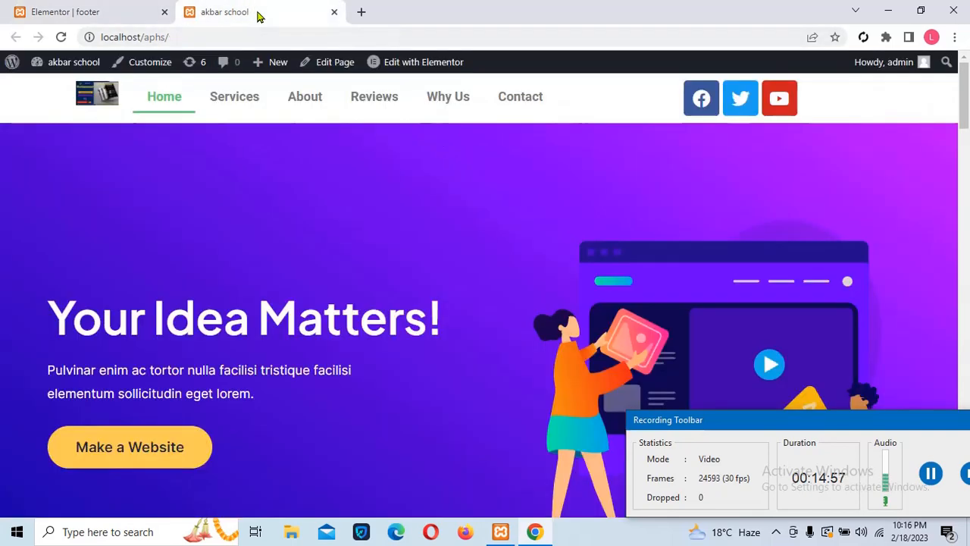
click(60, 36)
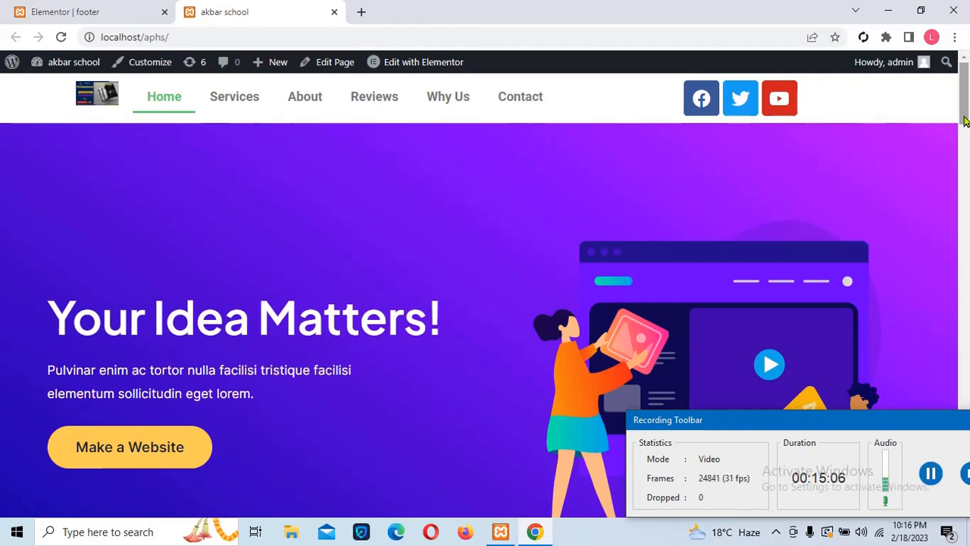
scroll(969, 282, down, 8)
scroll(968, 282, down, 10)
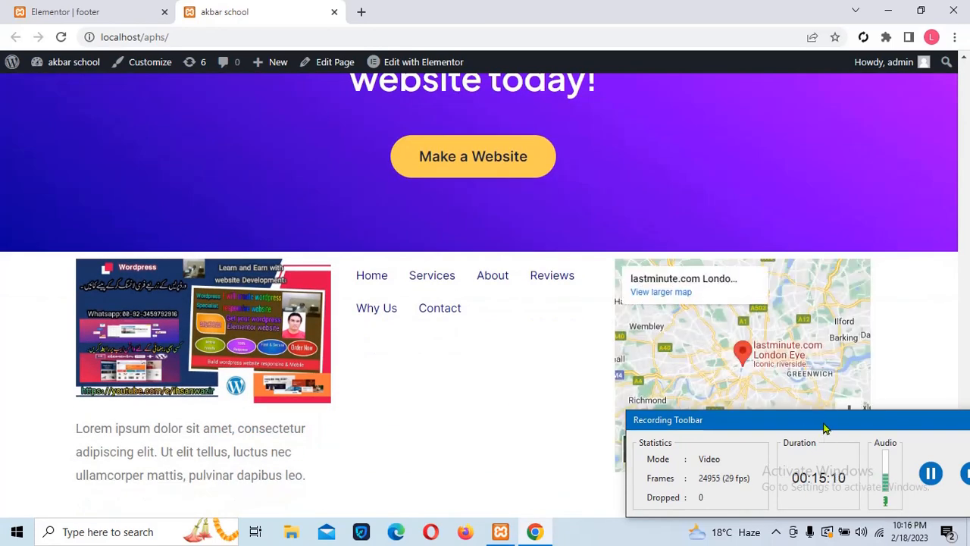
drag(823, 428, 827, 545)
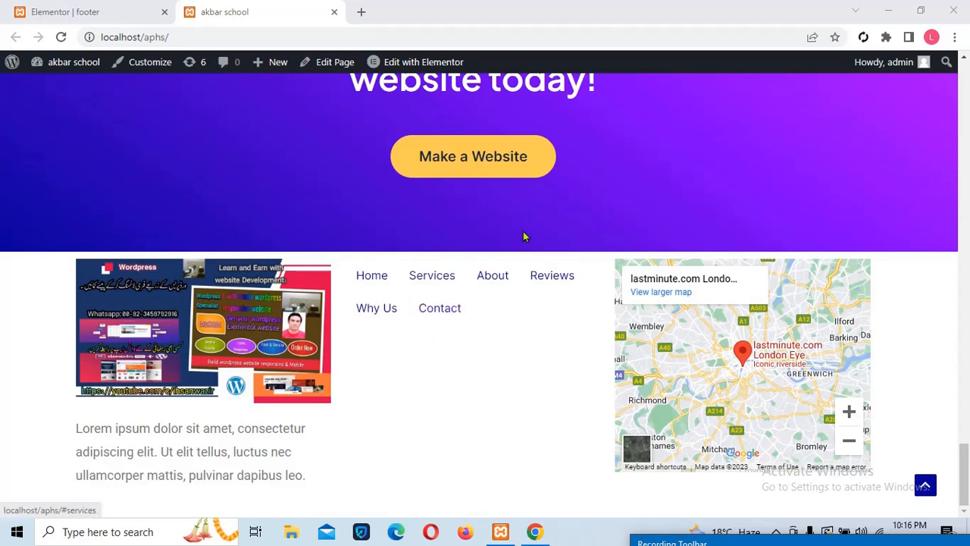
Step: Return to the footer editor and examine the navigation menu widget's main menu styling, menu source and last menu item options
click(118, 10)
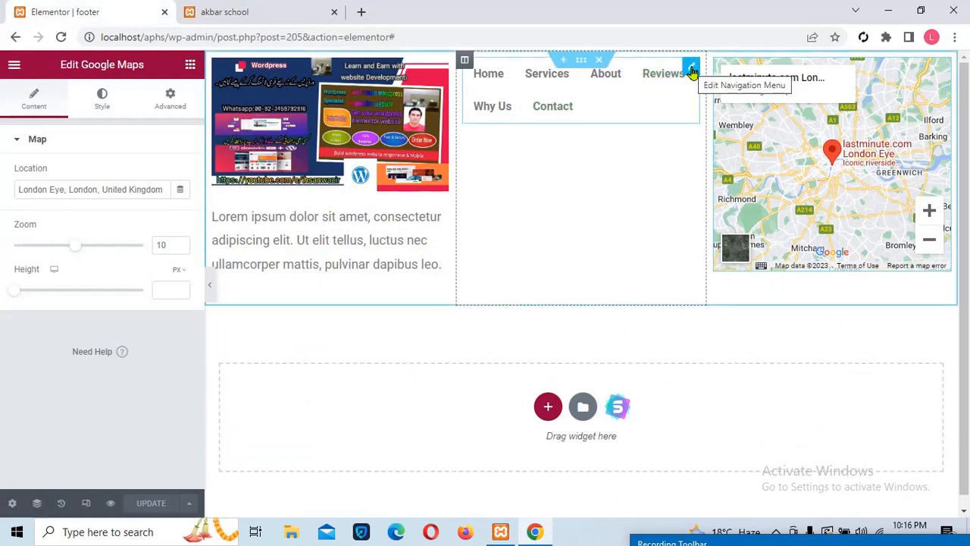
click(691, 69)
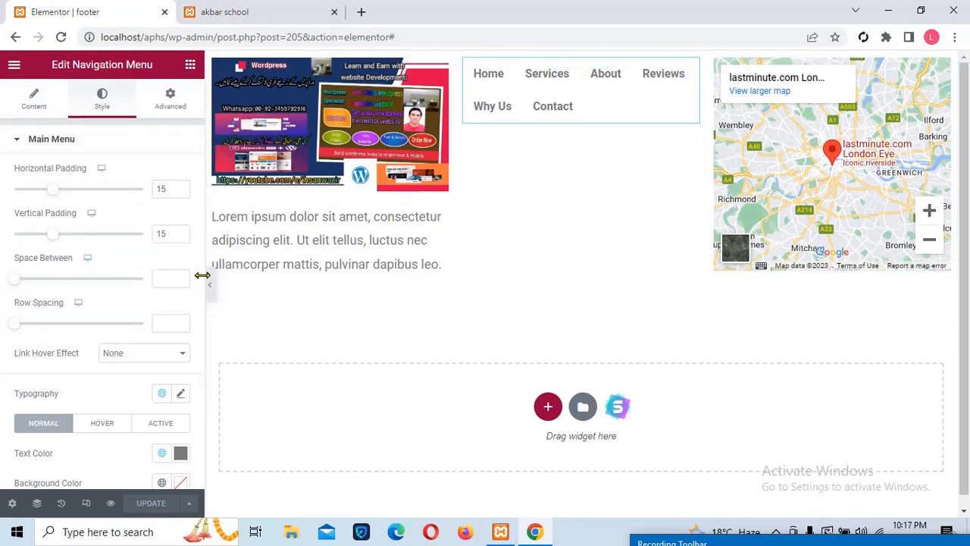
scroll(196, 282, down, 2)
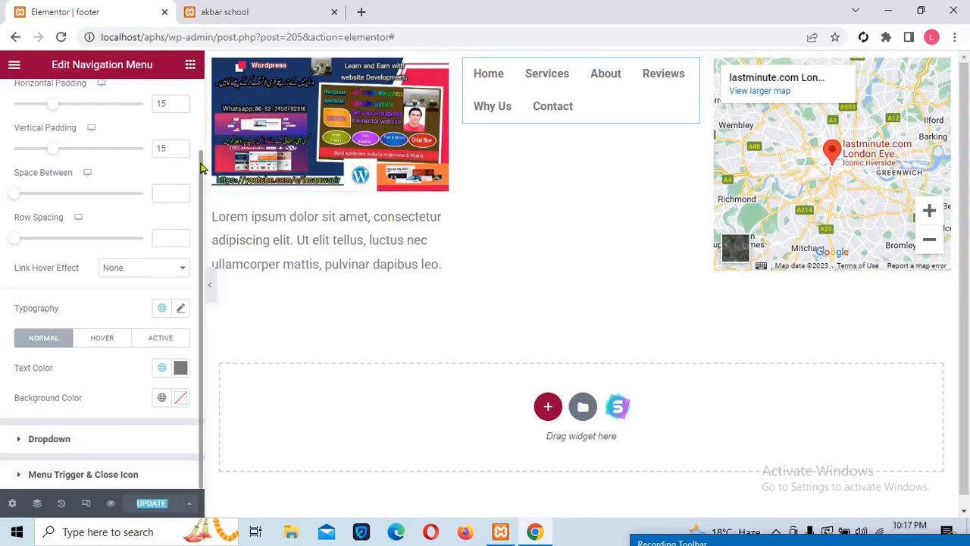
scroll(200, 168, up, 2)
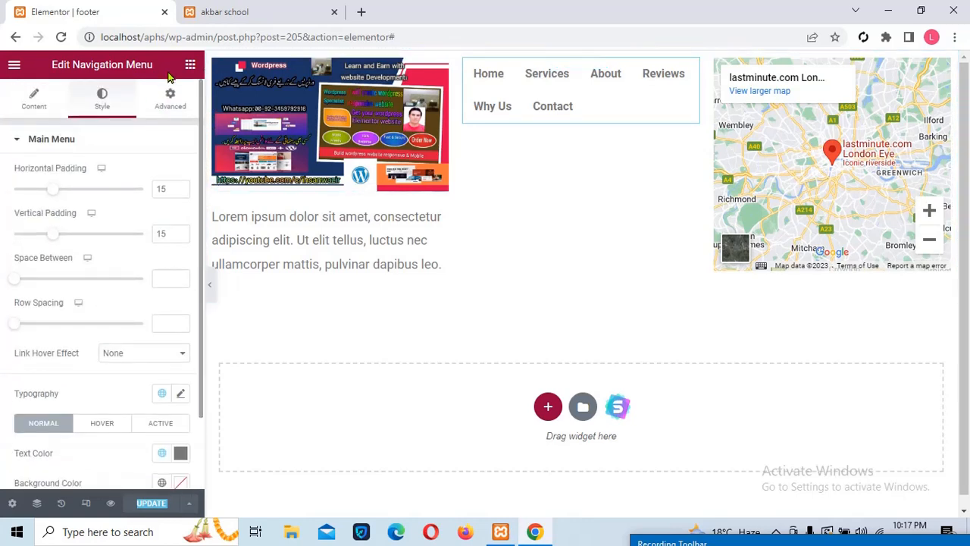
triple_click(36, 102)
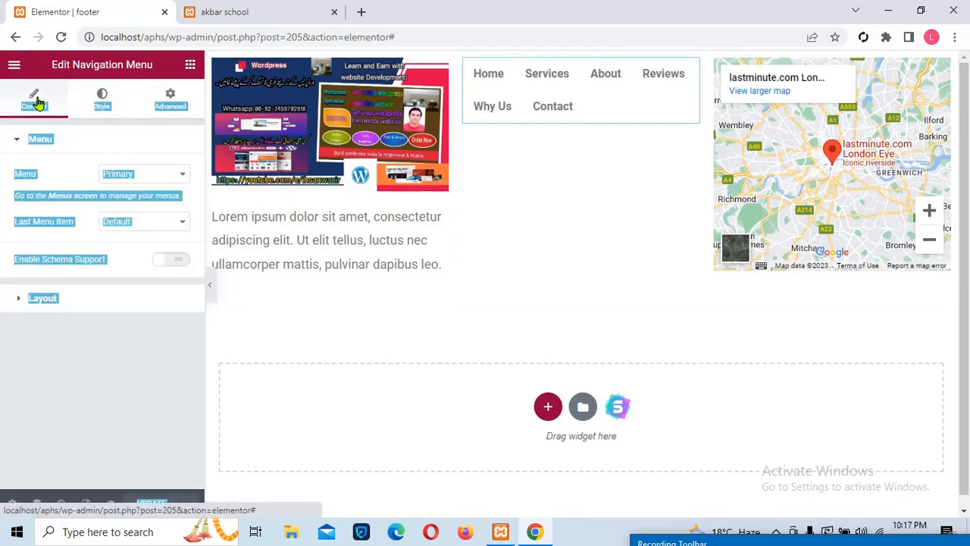
click(144, 176)
click(143, 226)
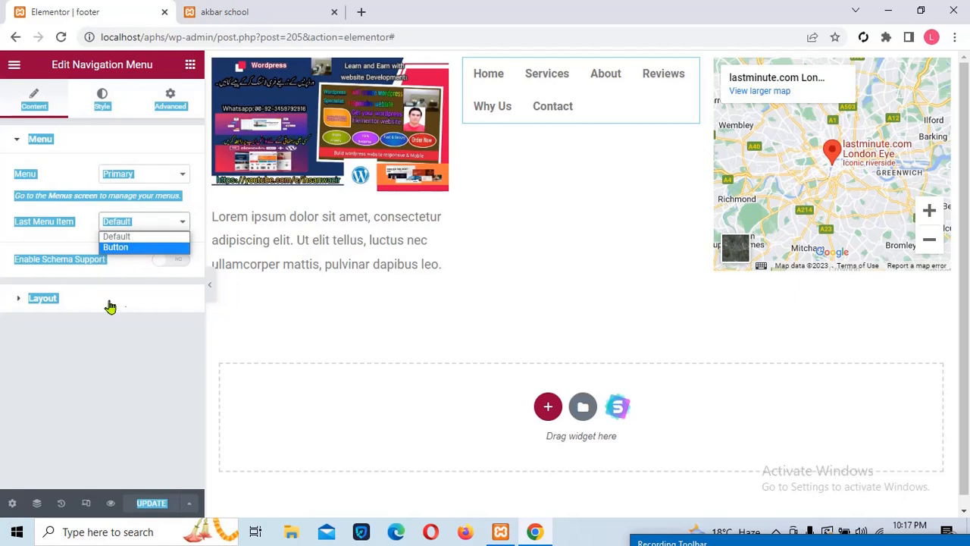
Step: Set the footer navigation menu's layout to Vertical with centred alignment and update the template
click(24, 301)
click(21, 300)
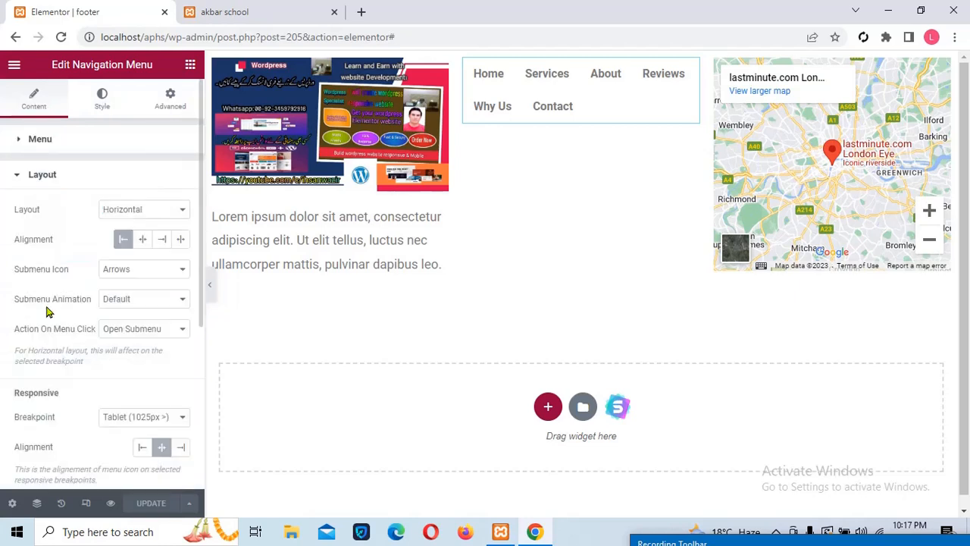
click(135, 213)
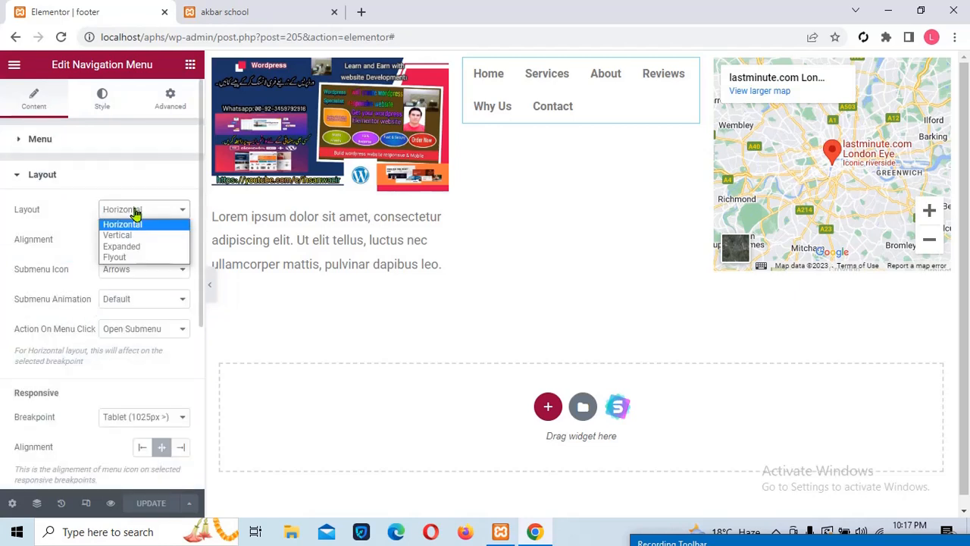
click(135, 237)
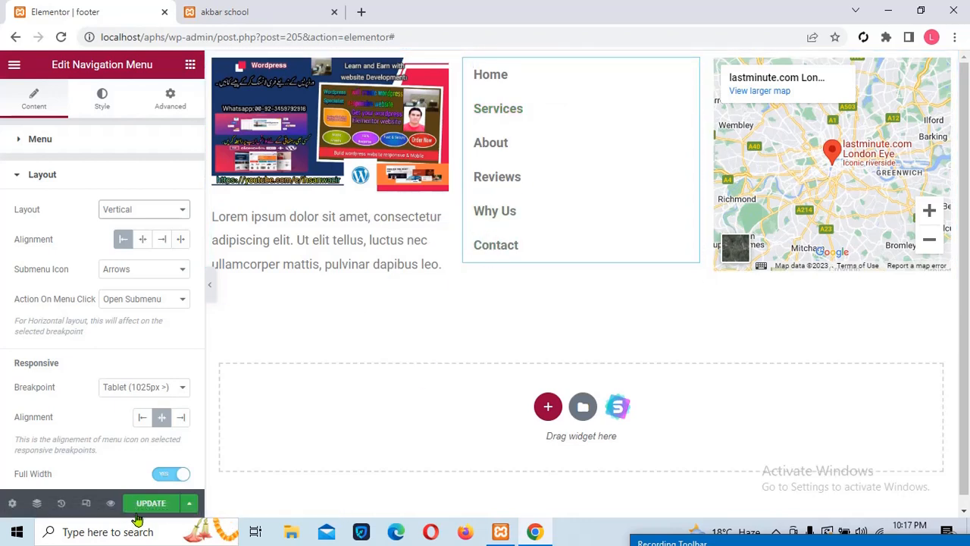
click(143, 509)
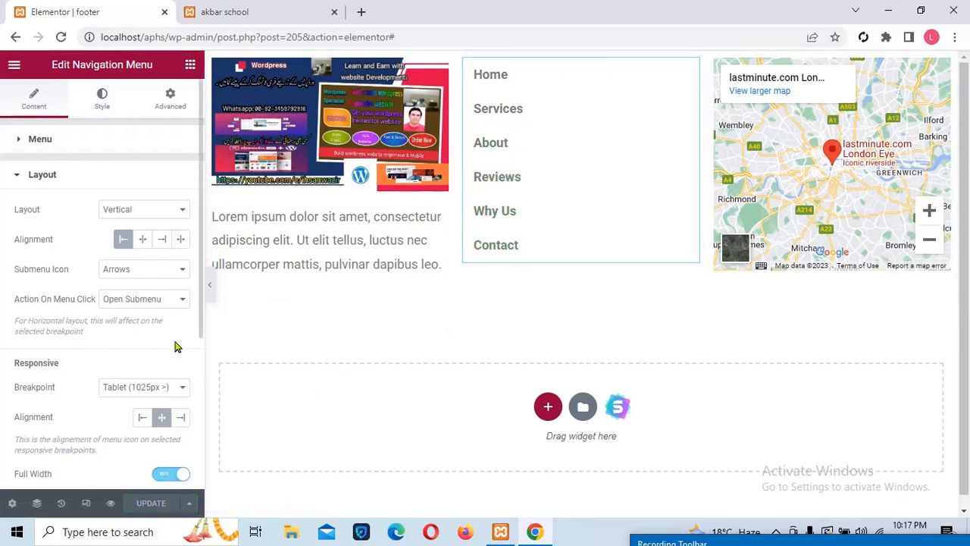
click(144, 242)
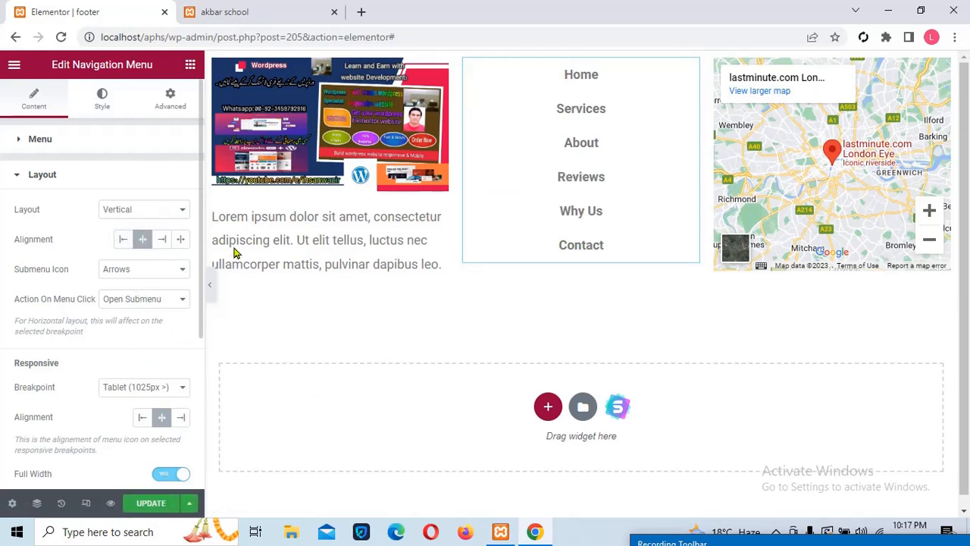
click(148, 505)
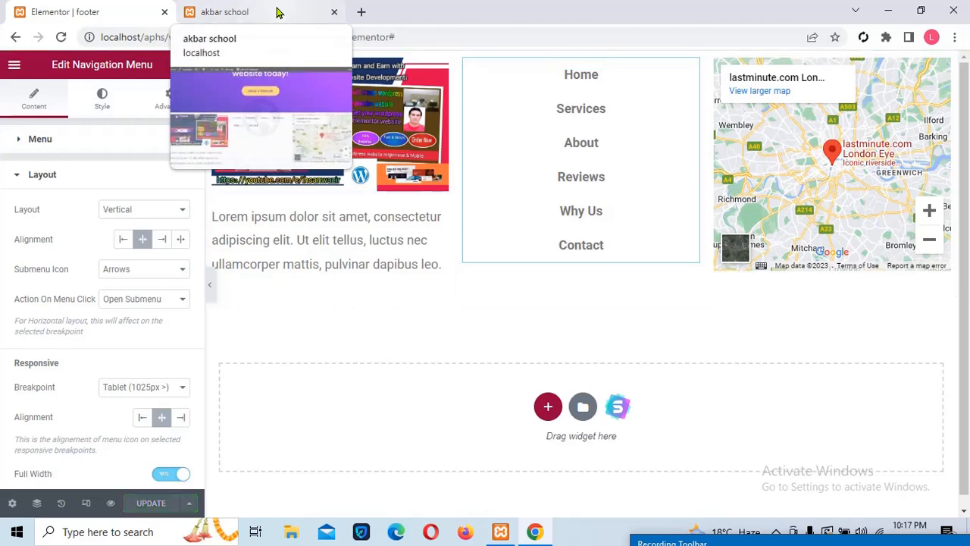
Step: Reload the akbar school site and check the footer's navigation menu and the page header
click(277, 11)
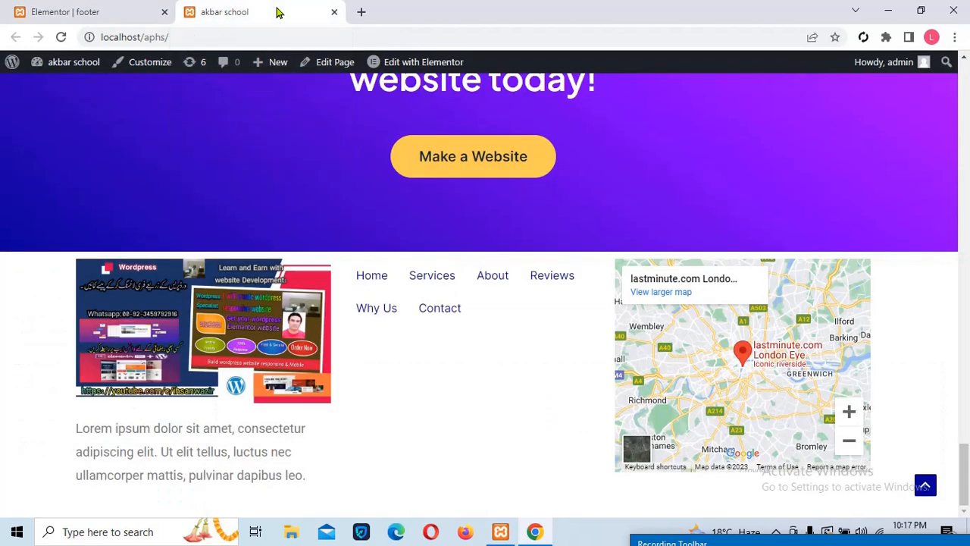
click(61, 36)
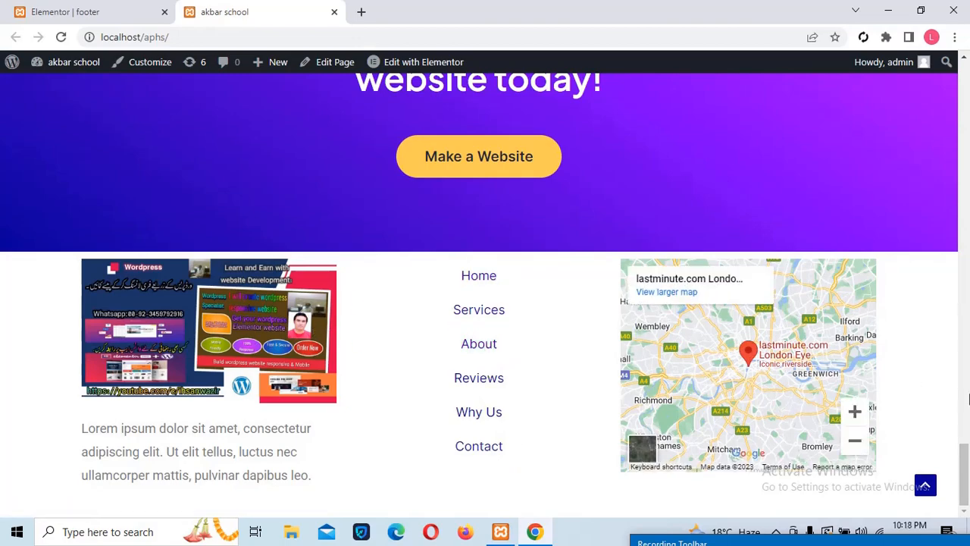
drag(964, 475, 947, 67)
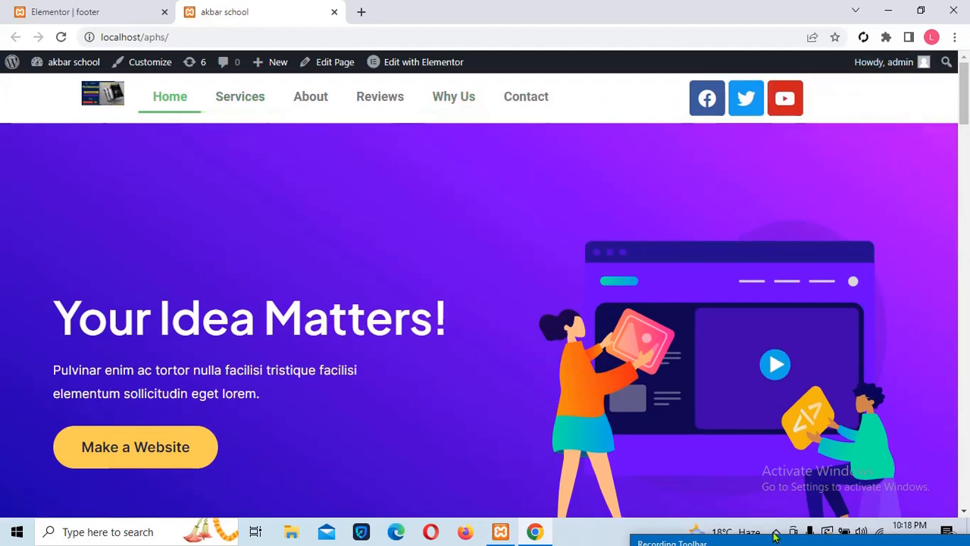
mouse_move(775, 543)
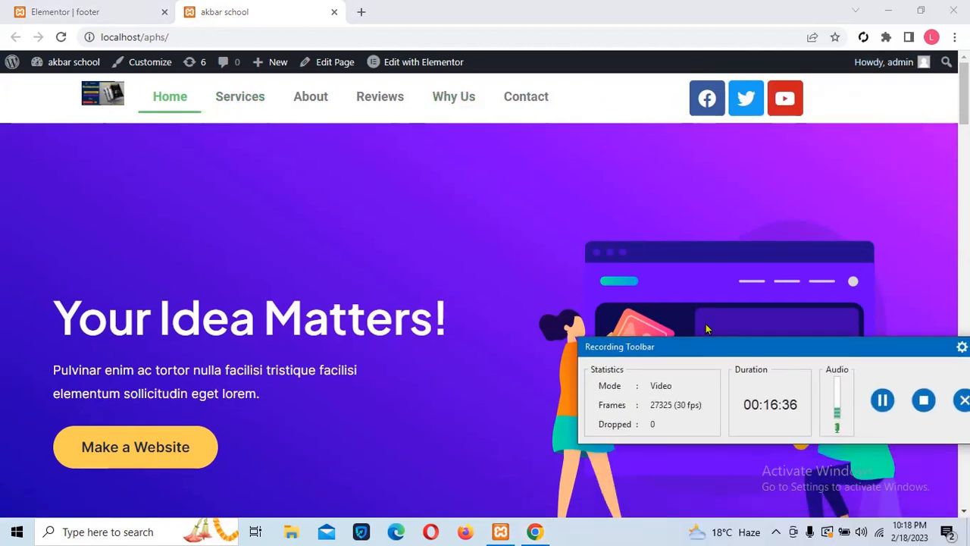